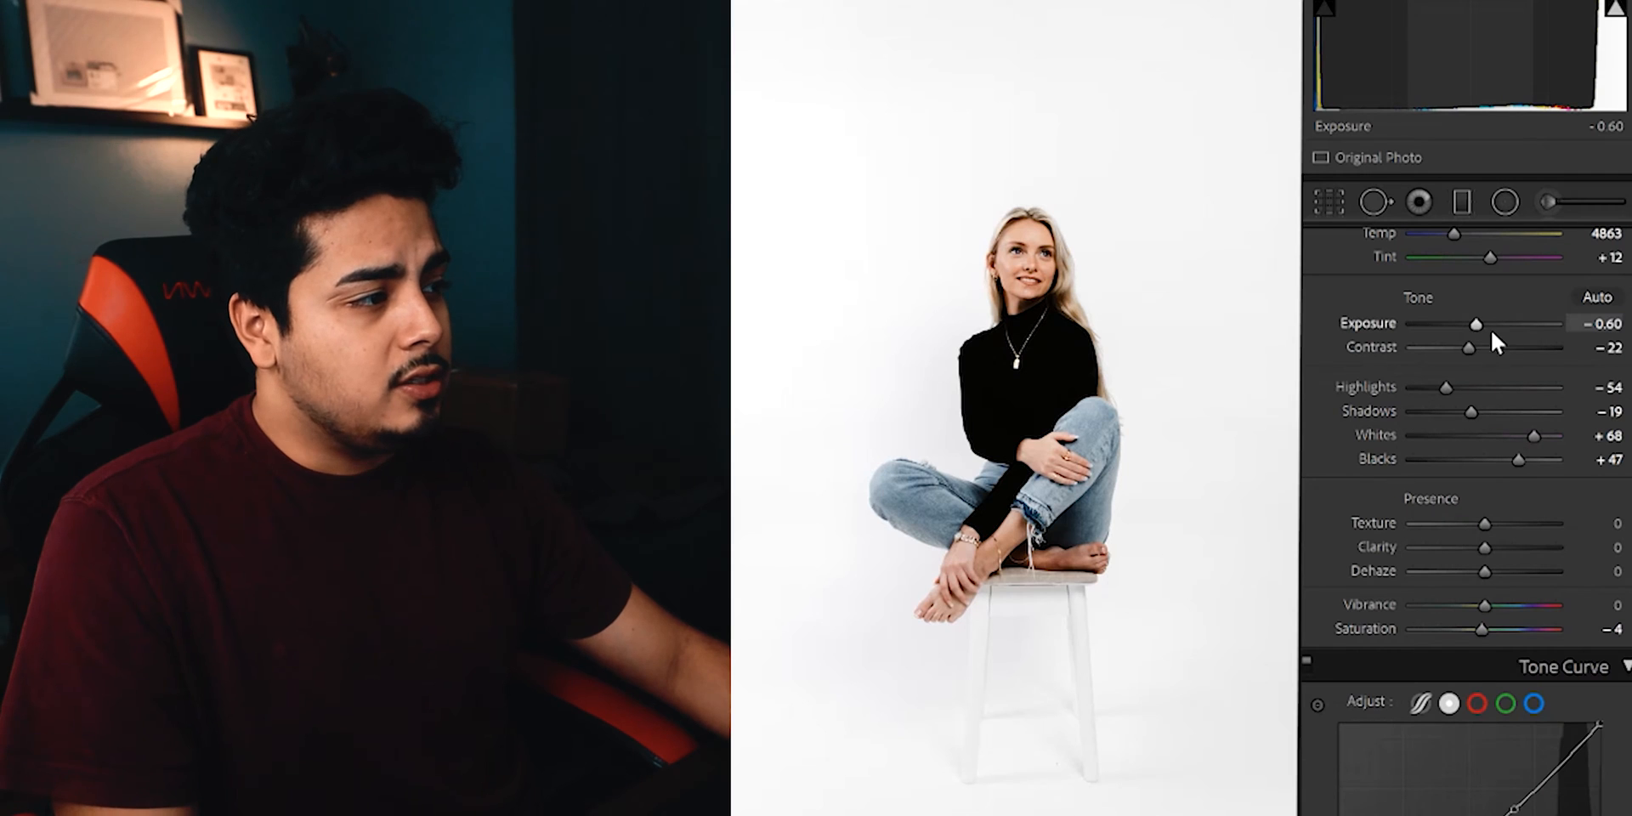
# Review the portrait's Basic adjustments and the tone curves for the red, green, blue and combined channels.
pyautogui.scroll(2, 1356, 364)
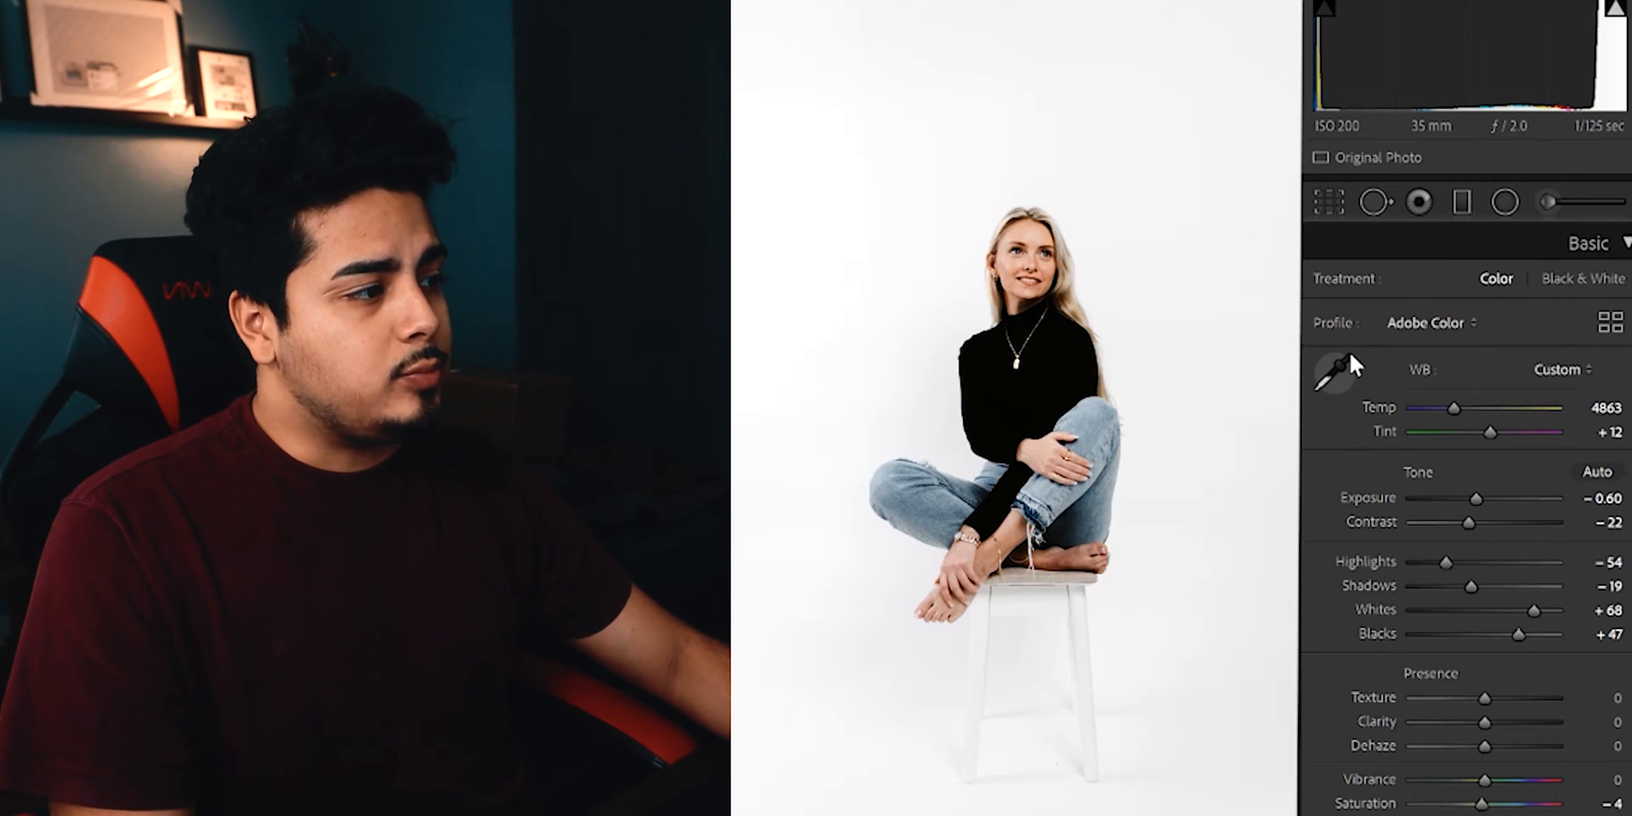
pyautogui.scroll(-2, 1353, 480)
pyautogui.scroll(2, 1349, 447)
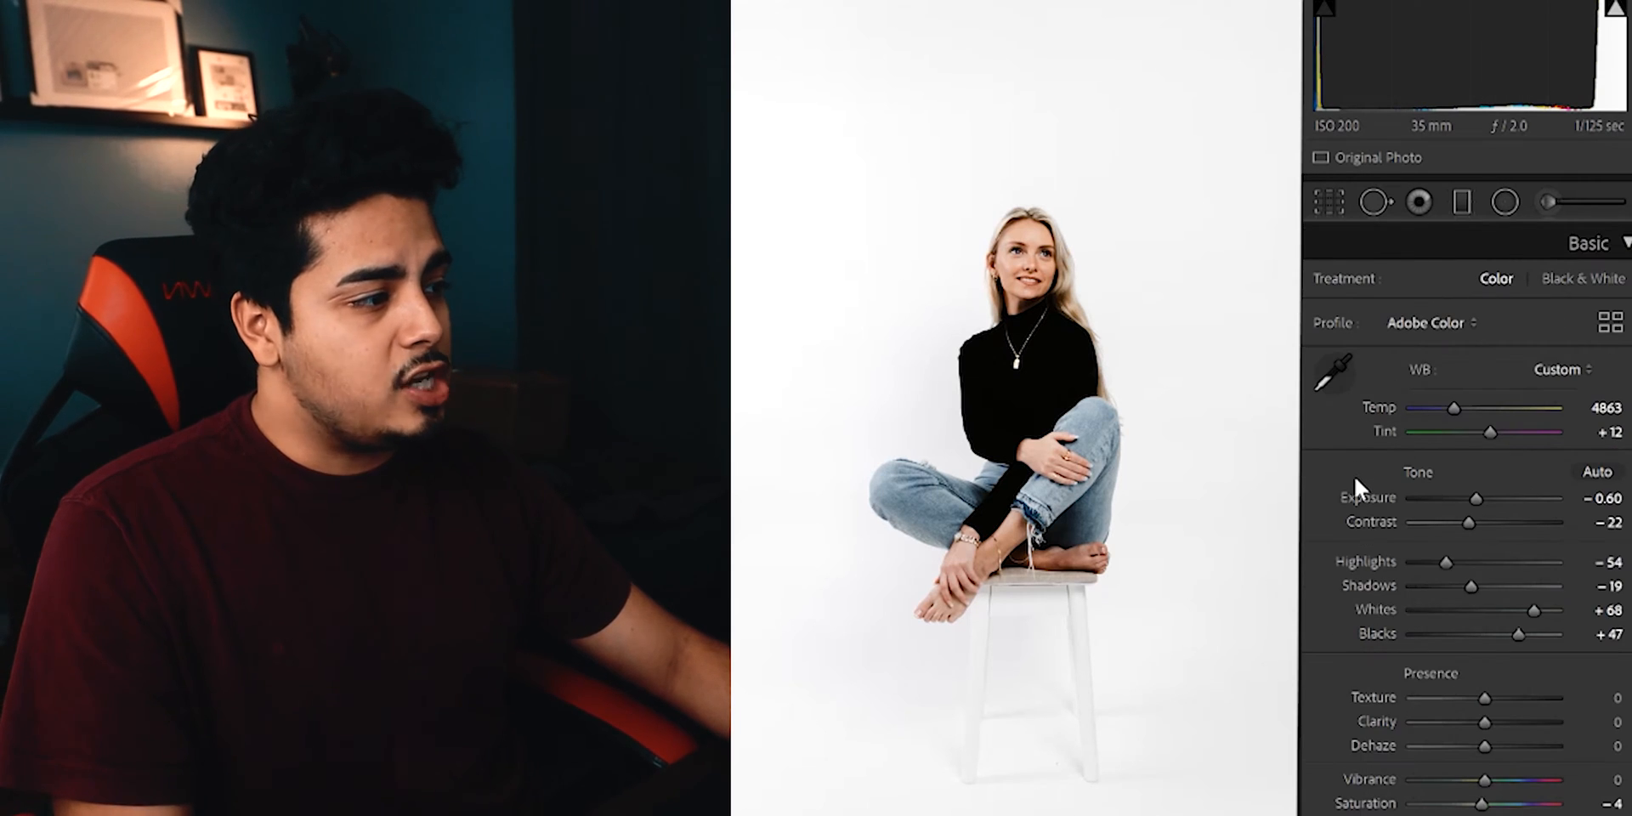
pyautogui.scroll(-6, 1352, 466)
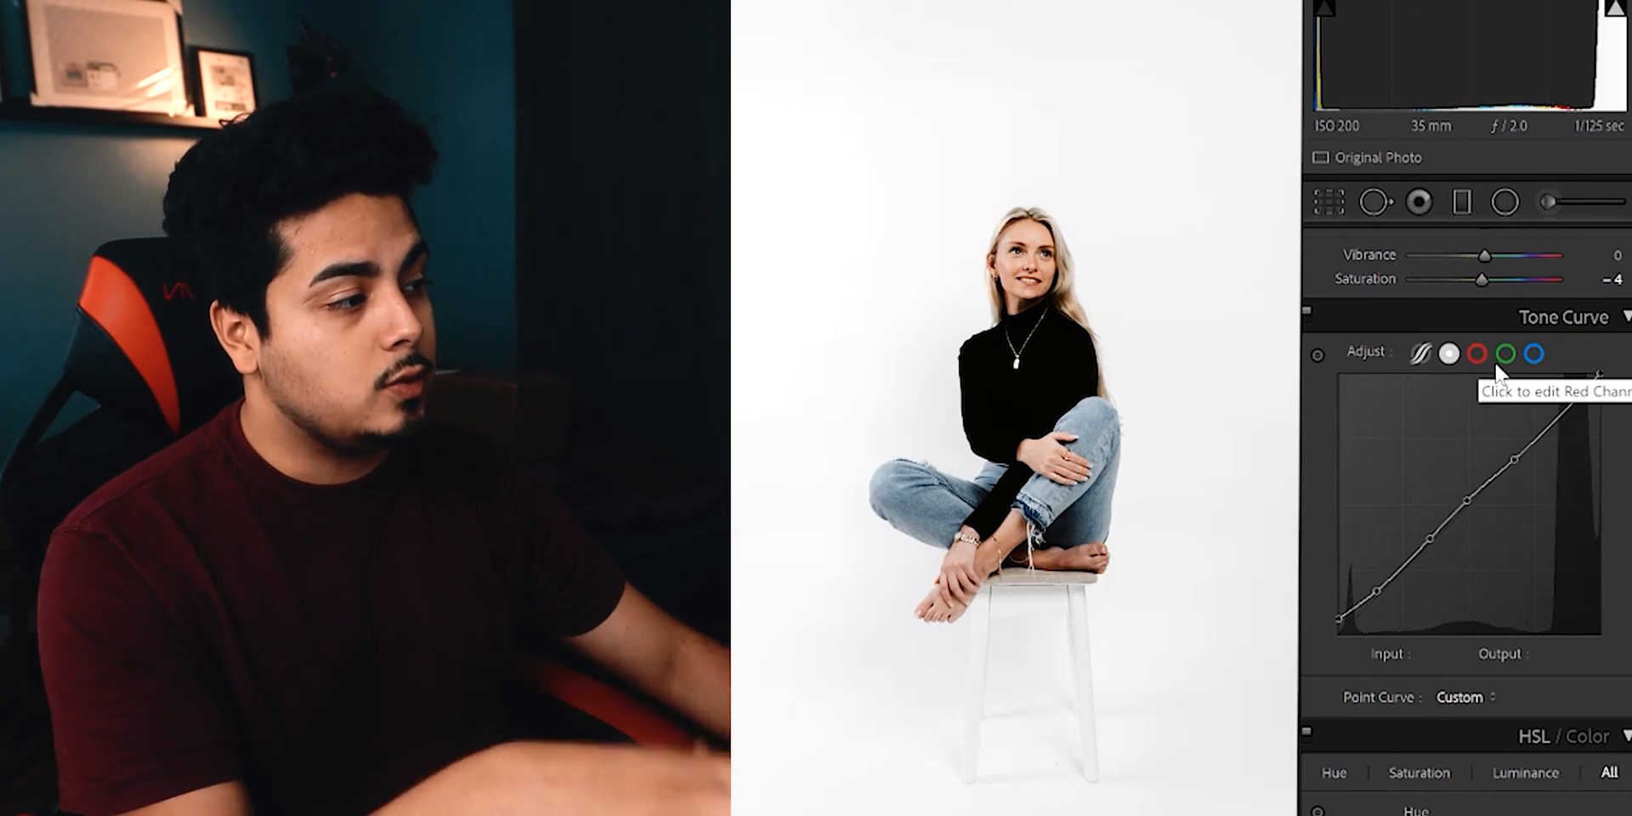
pyautogui.click(1505, 354)
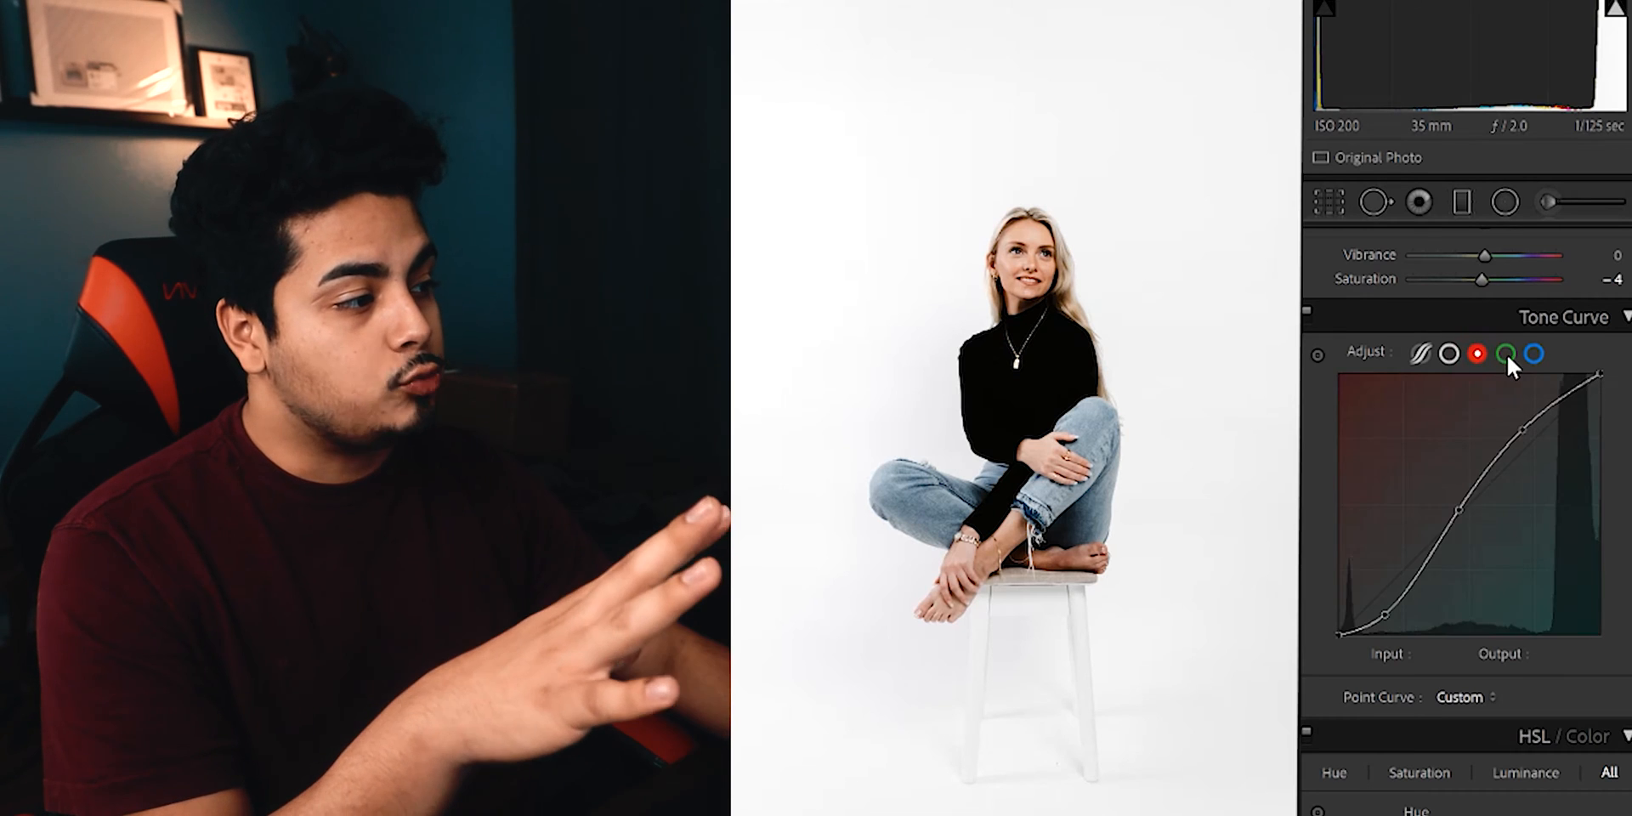
pyautogui.click(1532, 355)
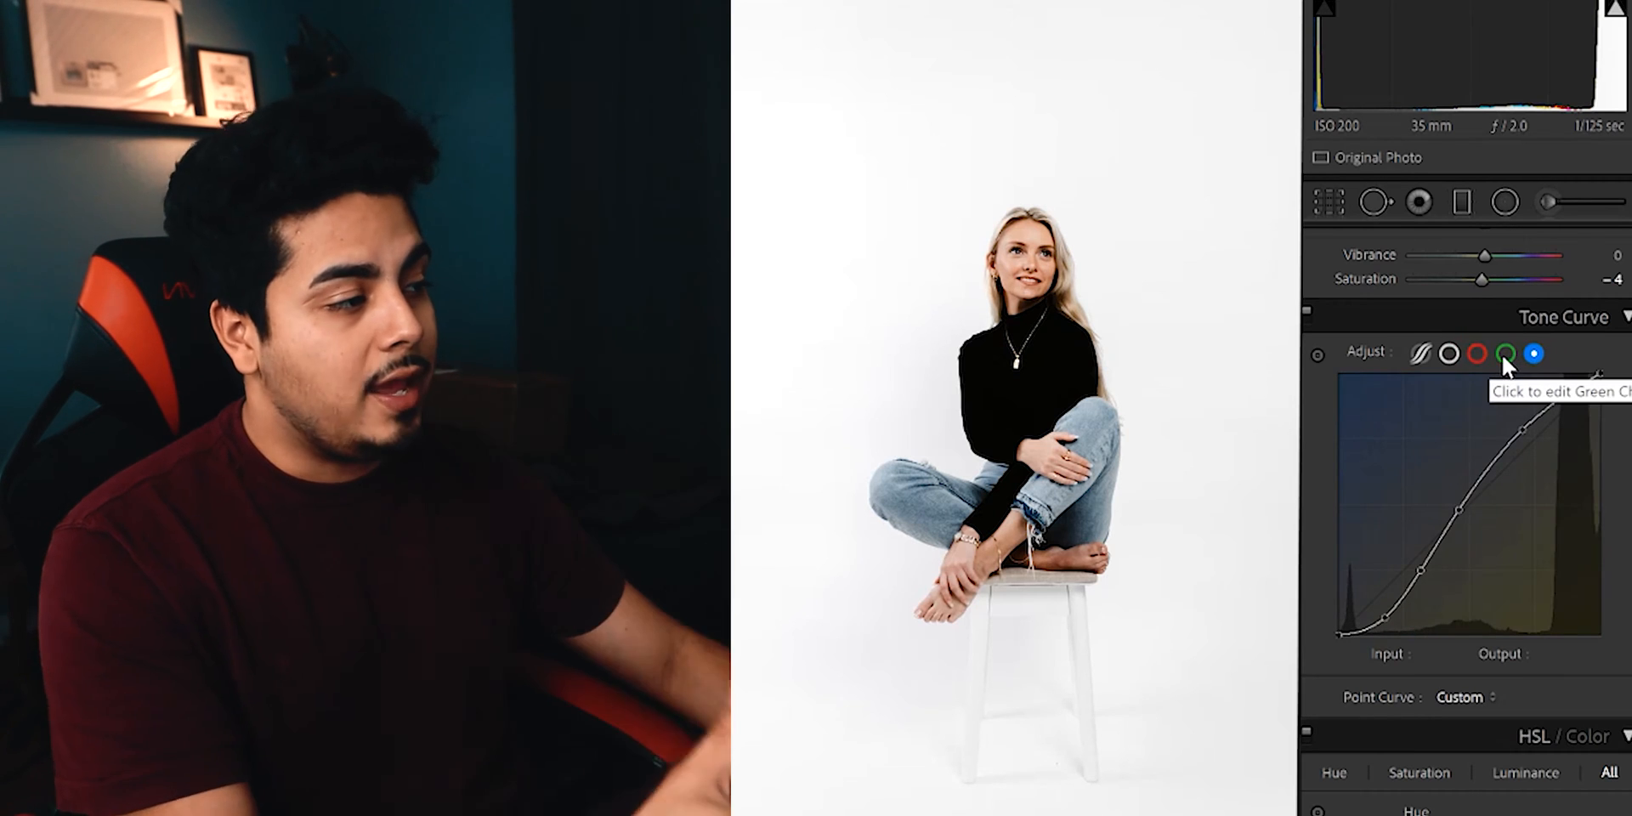
pyautogui.click(1475, 353)
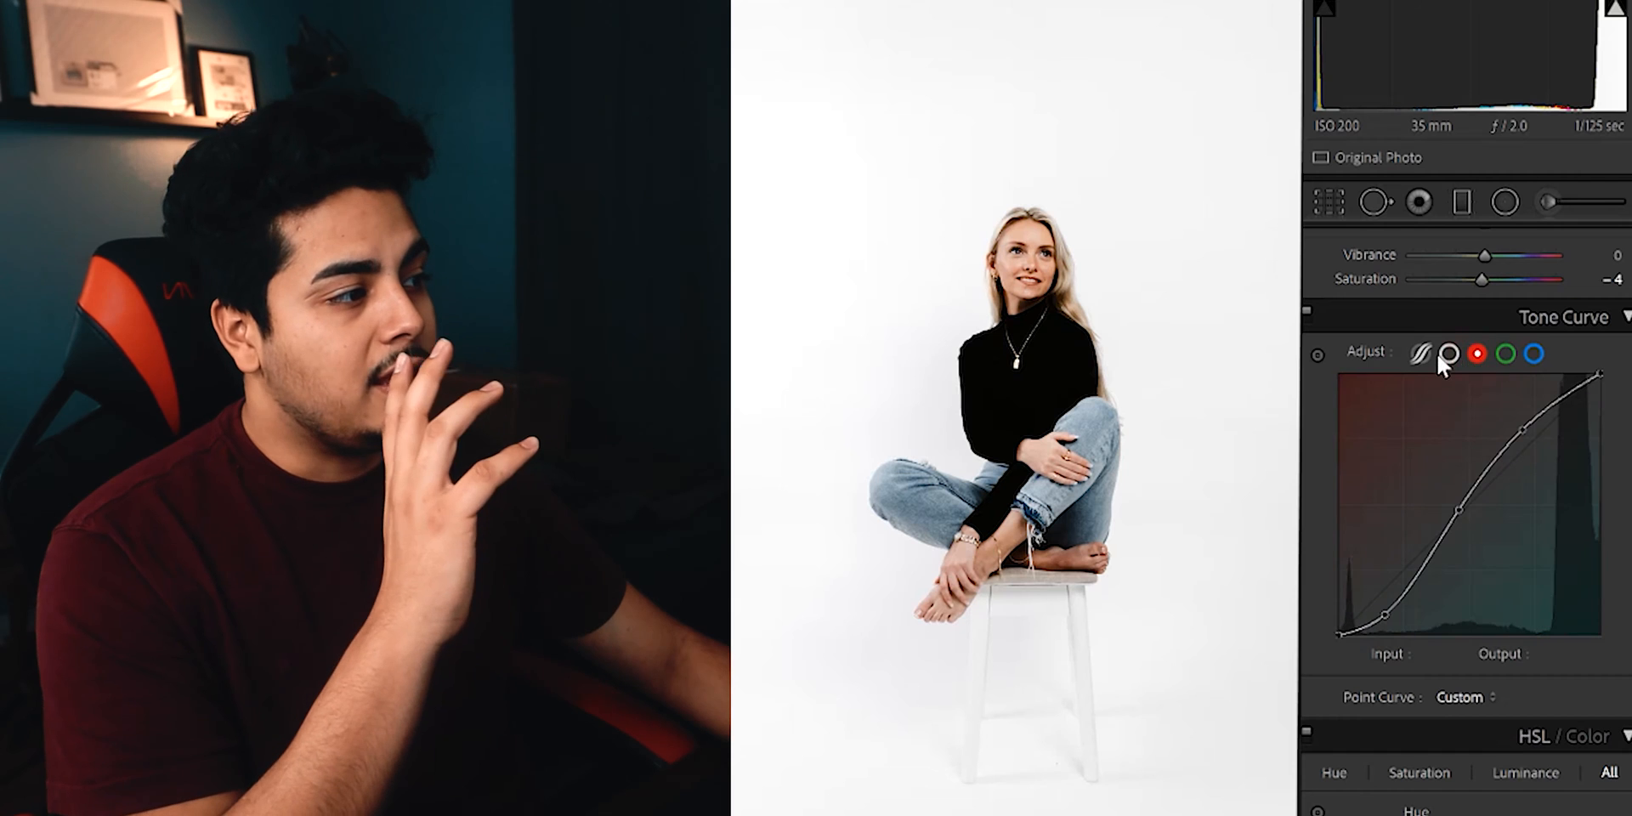
pyautogui.click(1449, 355)
pyautogui.click(1503, 354)
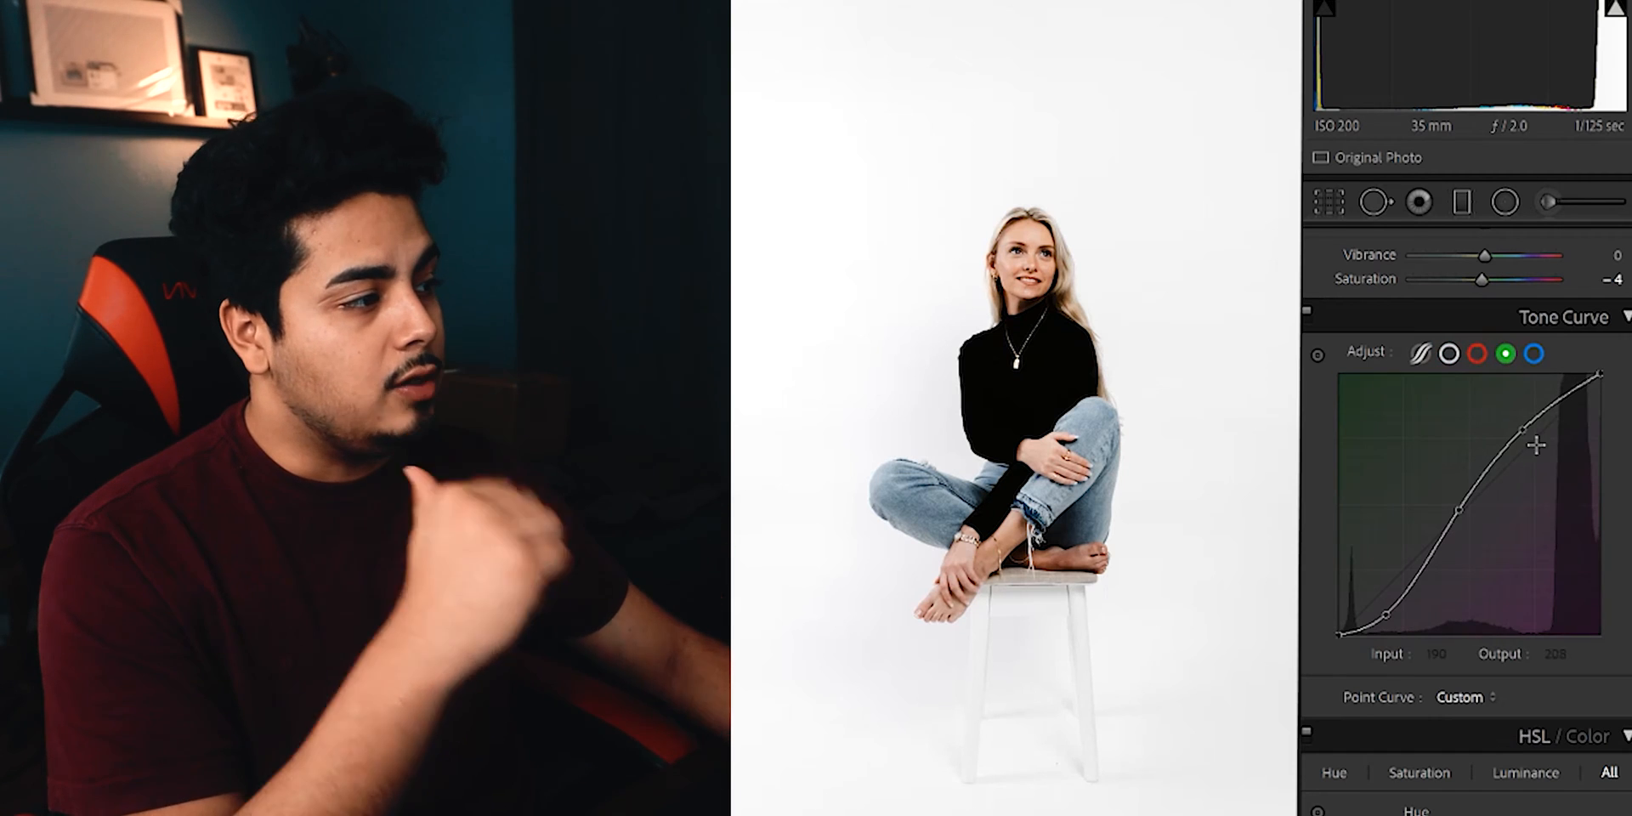
pyautogui.click(1480, 356)
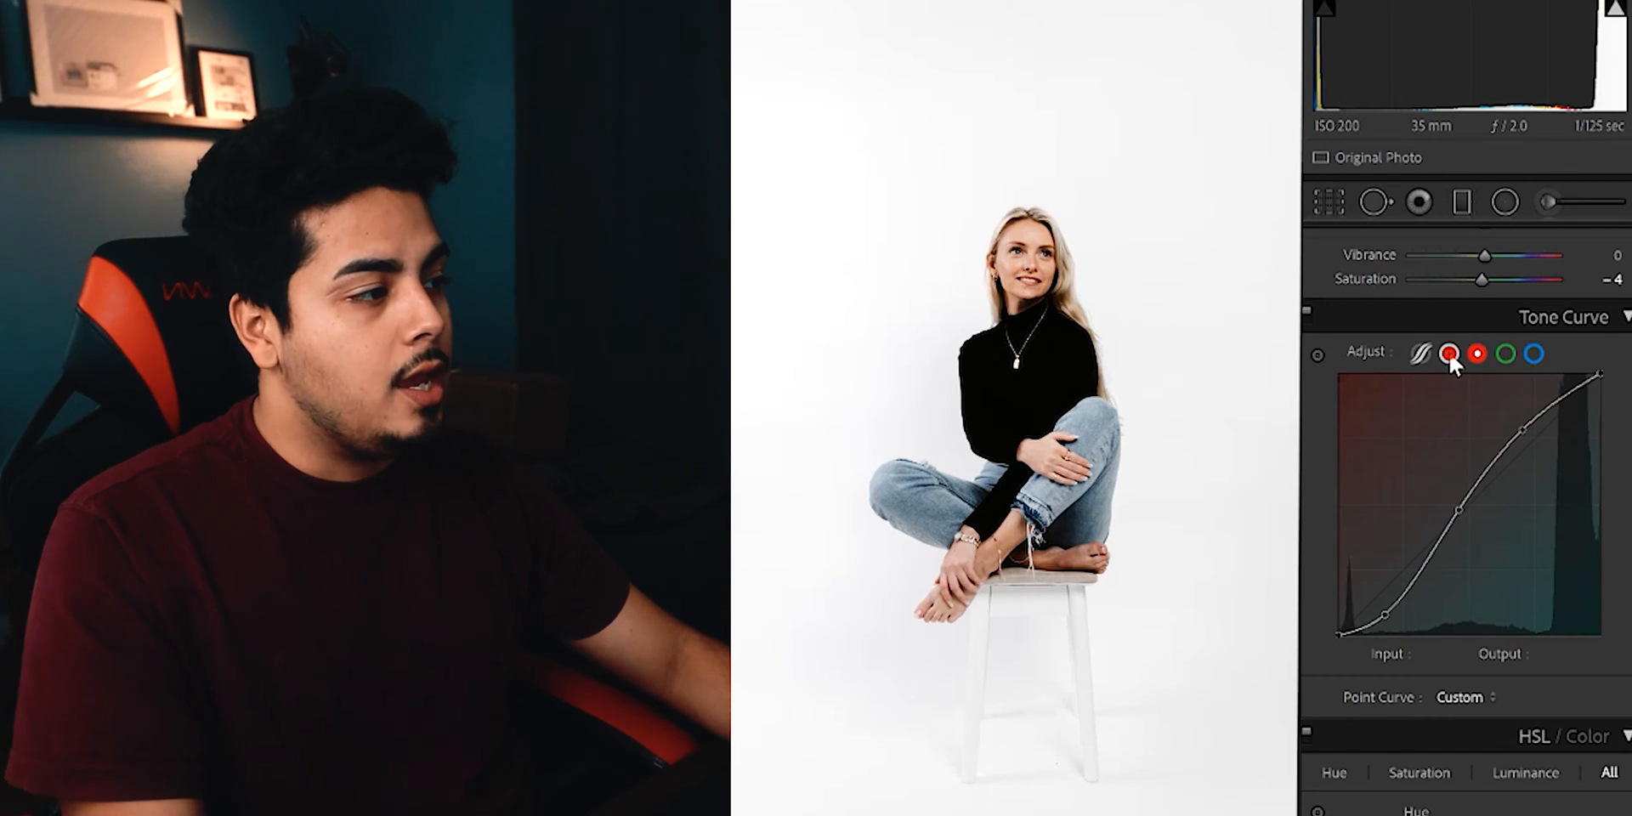
pyautogui.click(1449, 351)
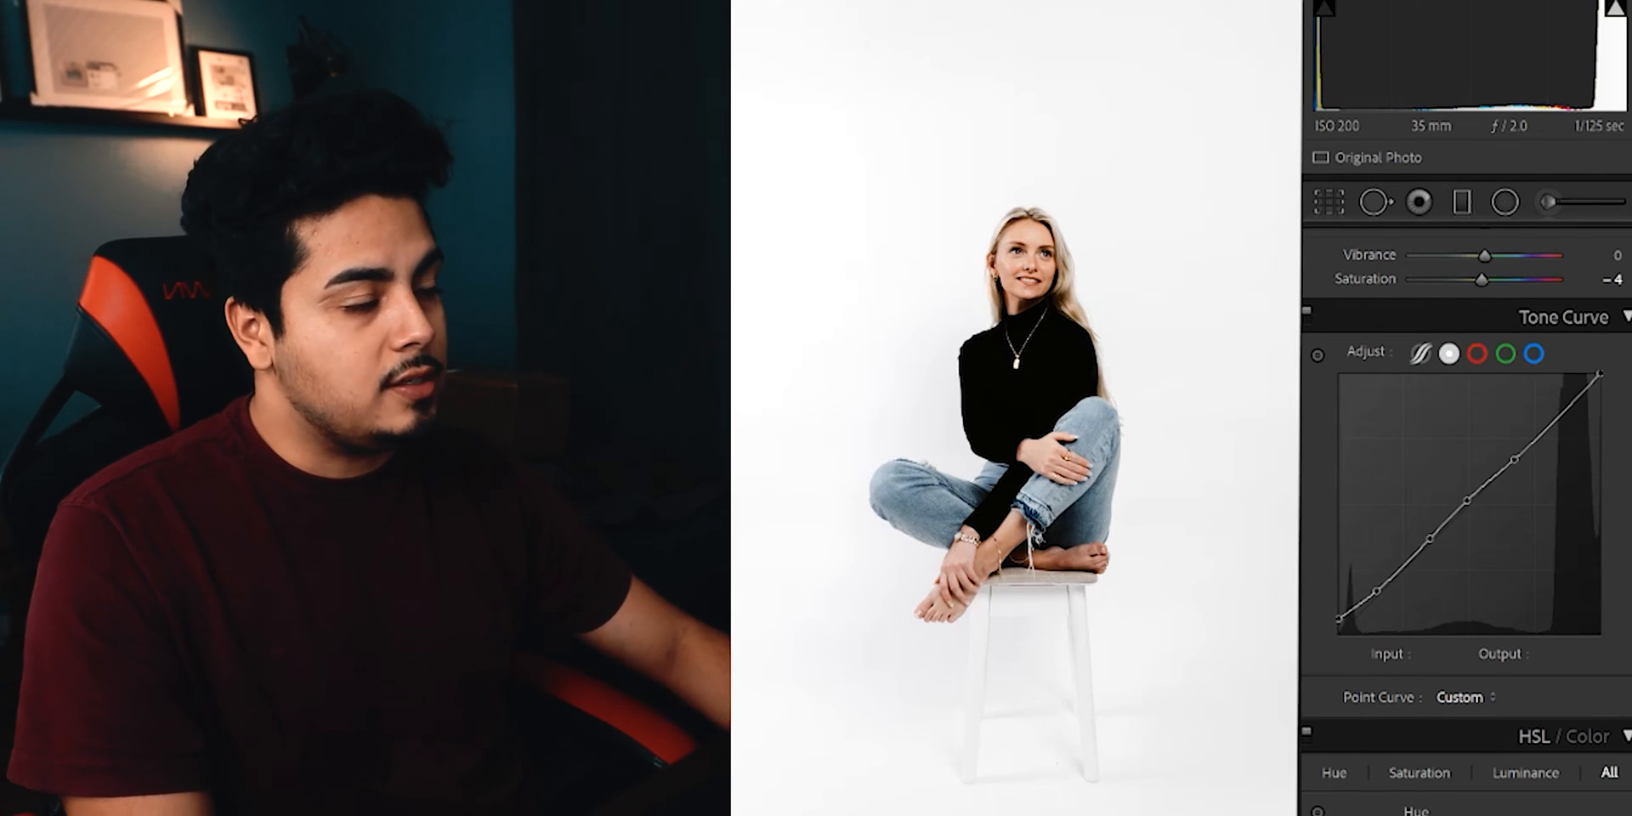
# Examine the hue, saturation and luminance adjustments for each colour in the HSL settings.
pyautogui.scroll(-8, 1317, 658)
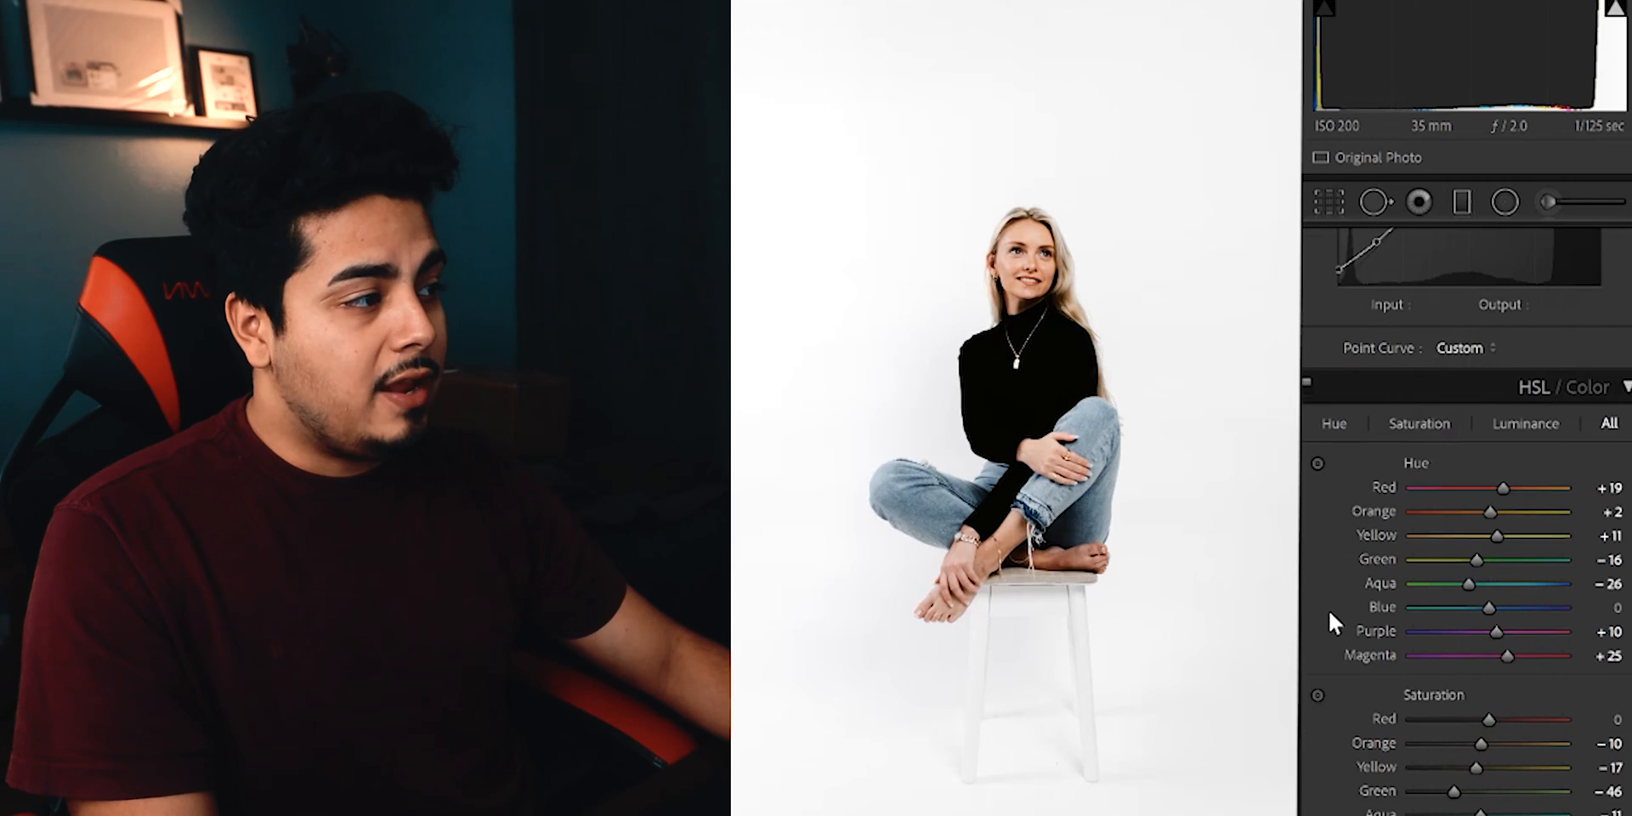
pyautogui.scroll(1, 1466, 518)
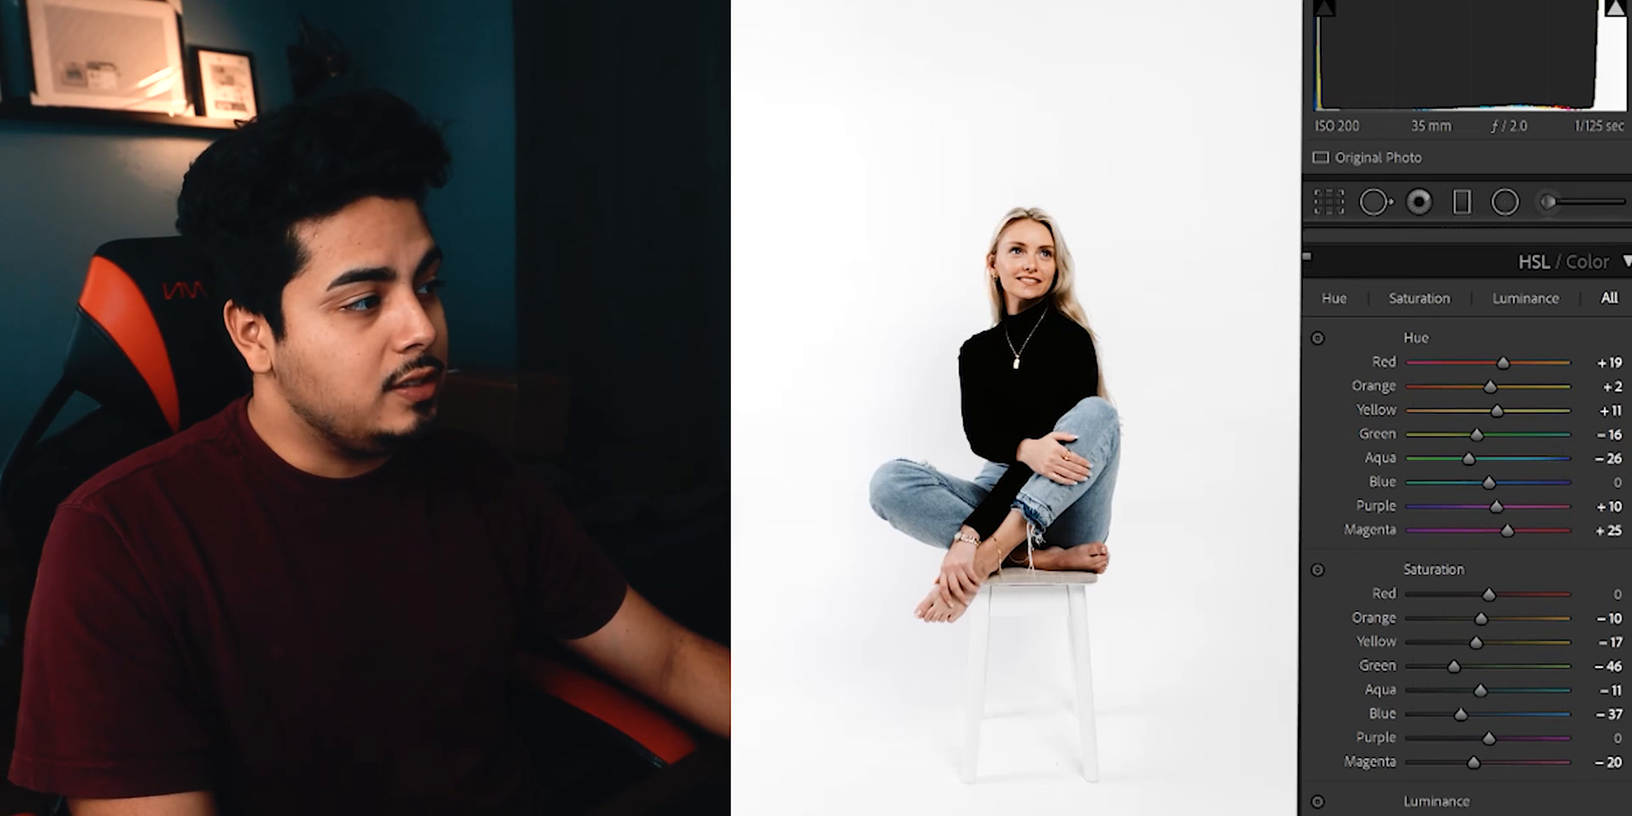
pyautogui.scroll(-2, 1466, 523)
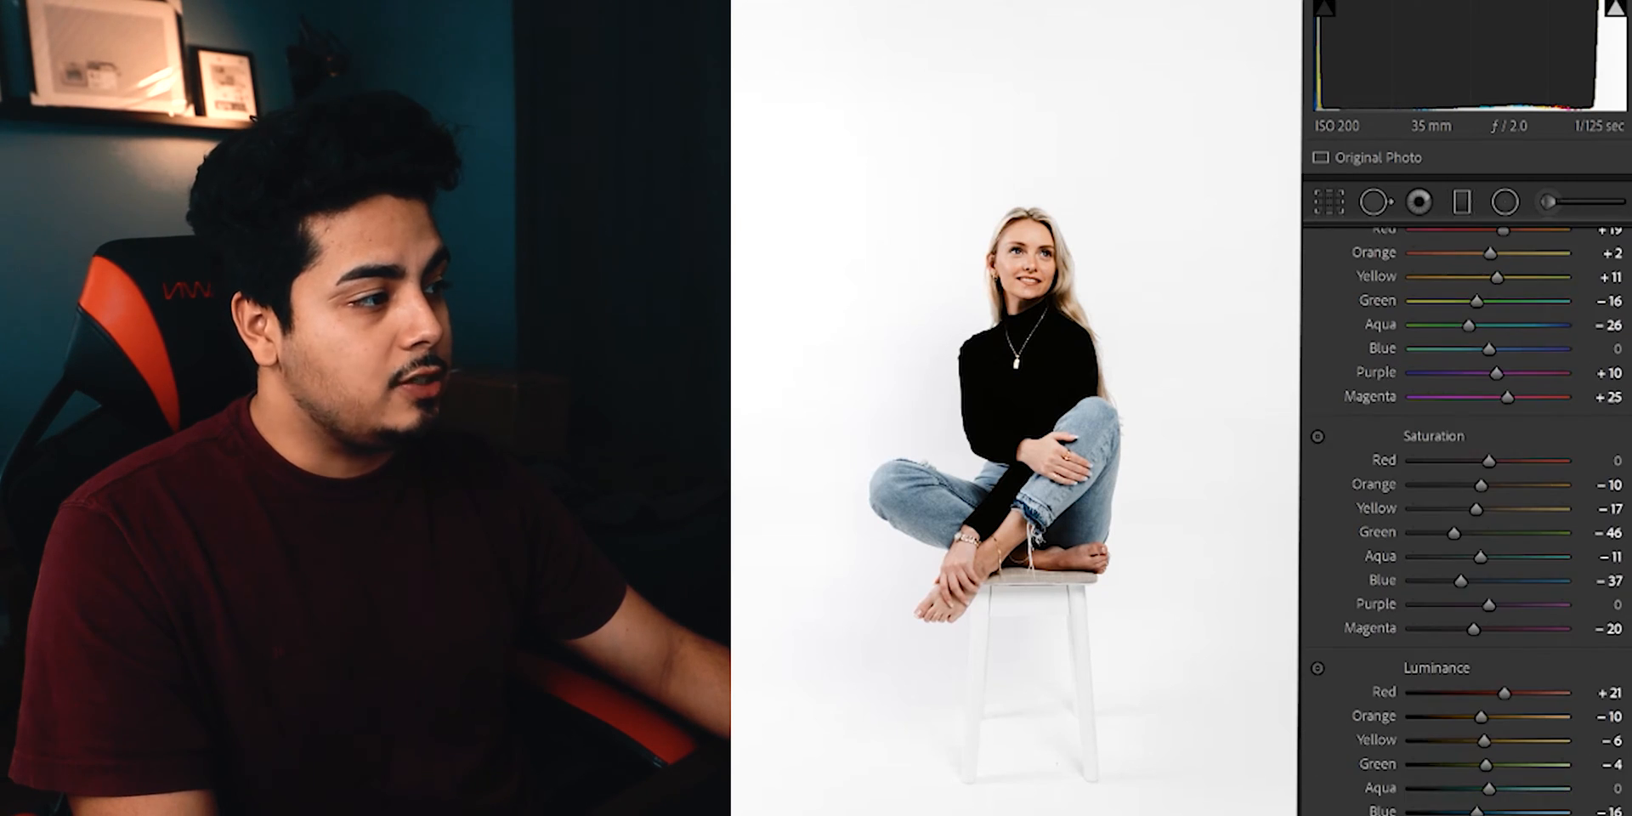
pyautogui.scroll(1, 1466, 524)
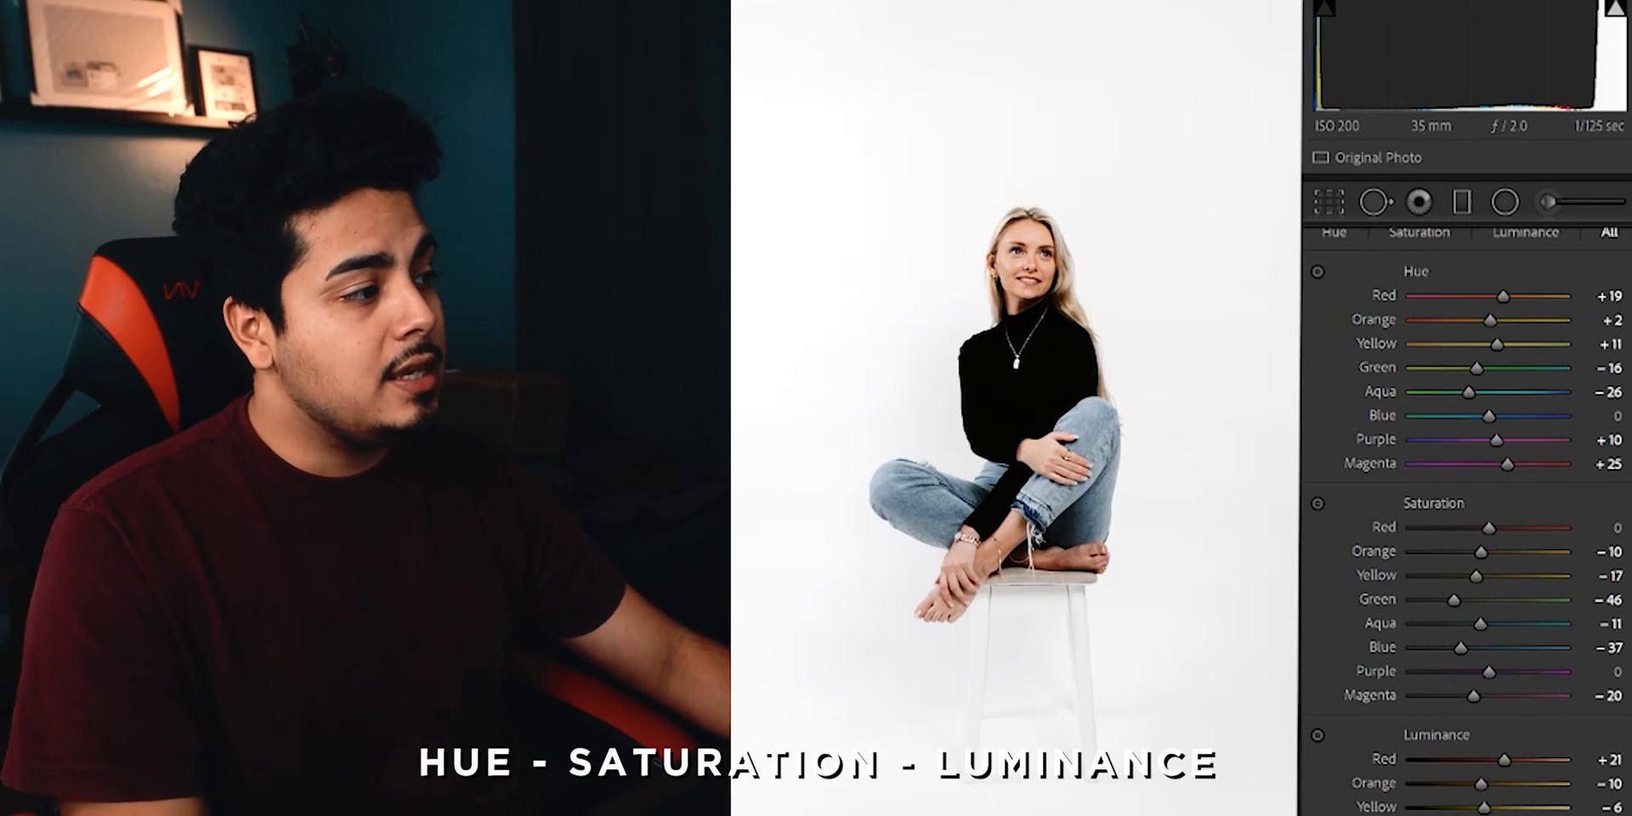
pyautogui.scroll(-1, 1466, 524)
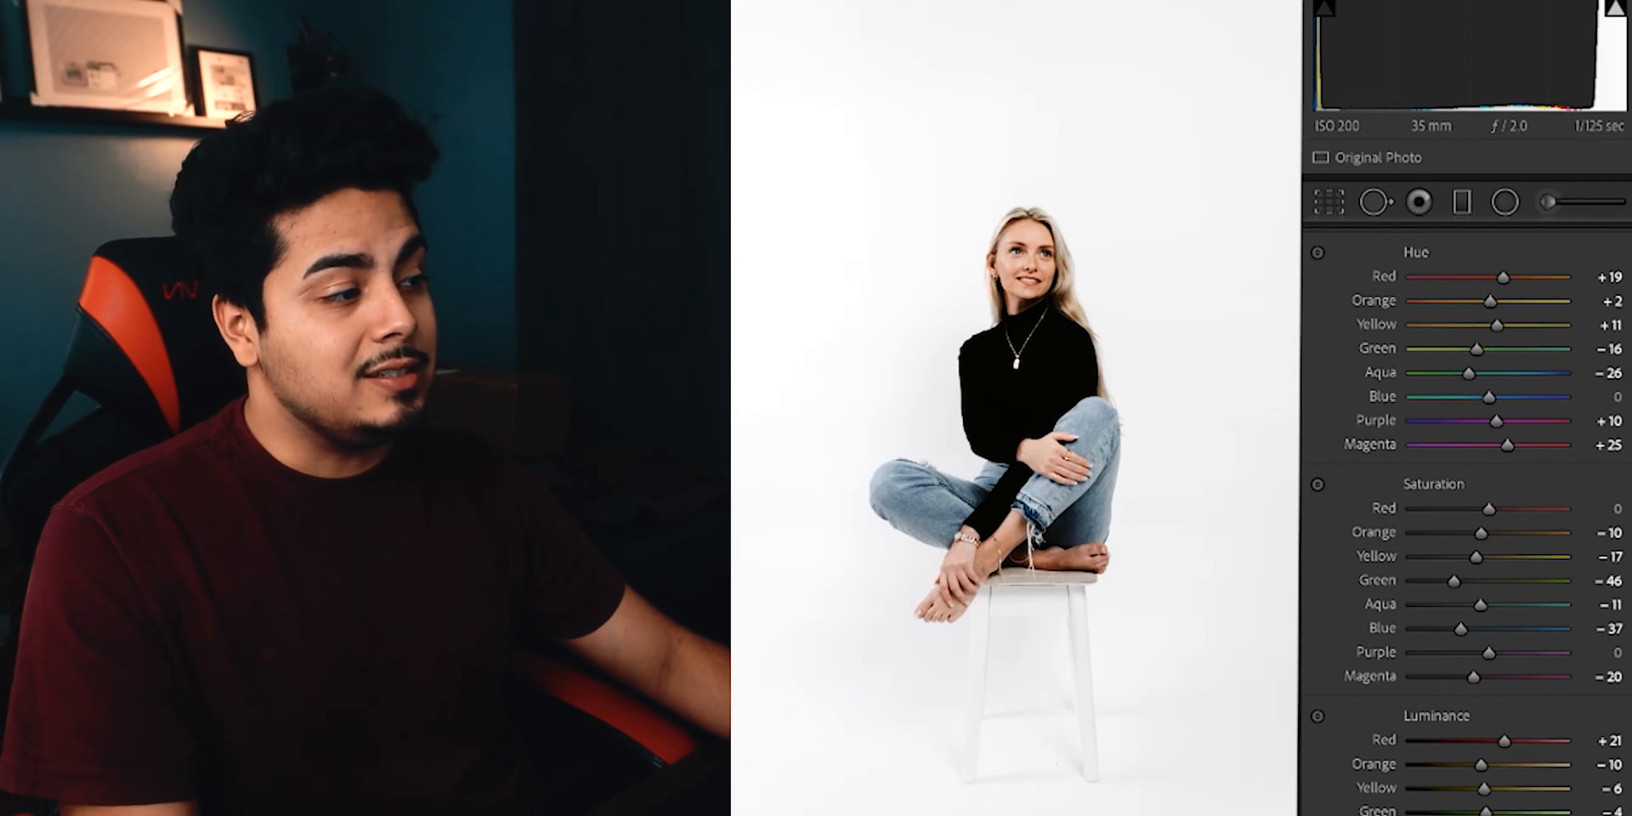
pyautogui.scroll(-1, 1466, 524)
pyautogui.scroll(-5, 1466, 523)
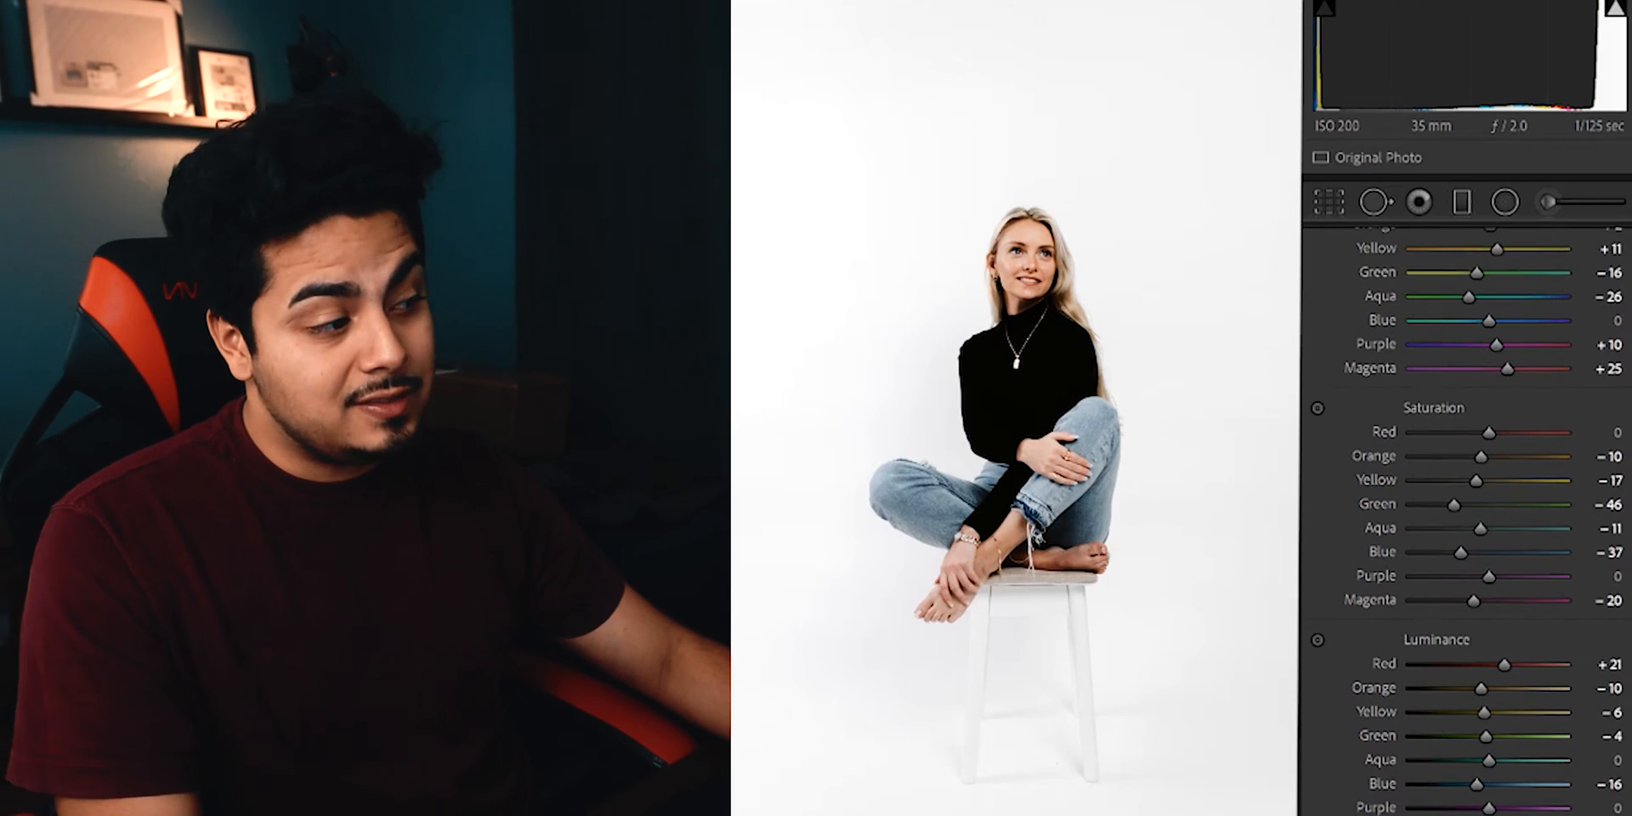
pyautogui.scroll(6, 1543, 413)
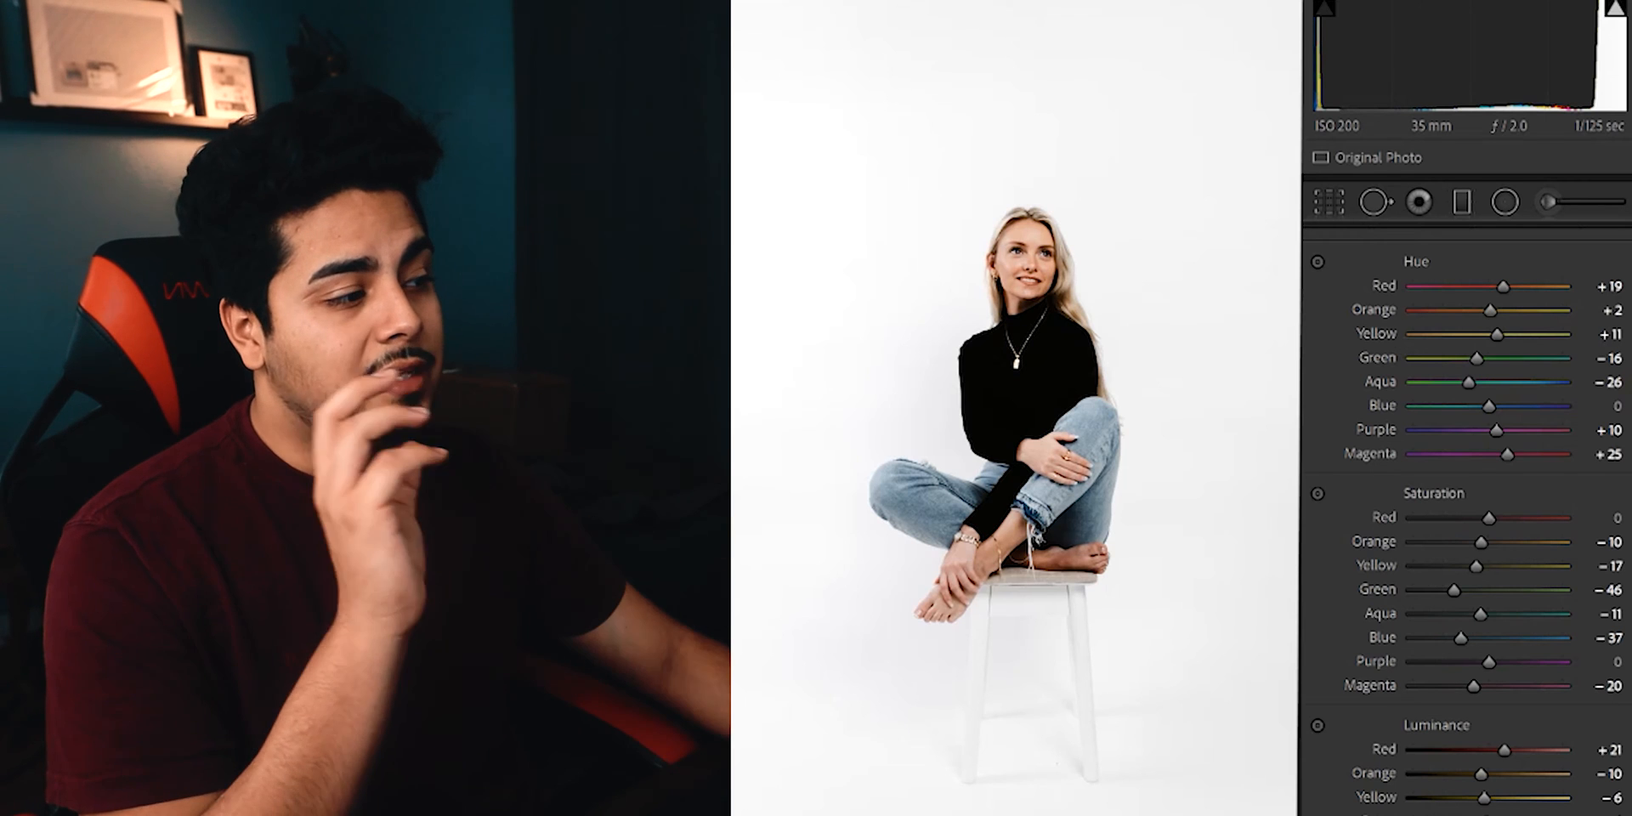
pyautogui.scroll(-2, 1465, 510)
pyautogui.scroll(-5, 1466, 510)
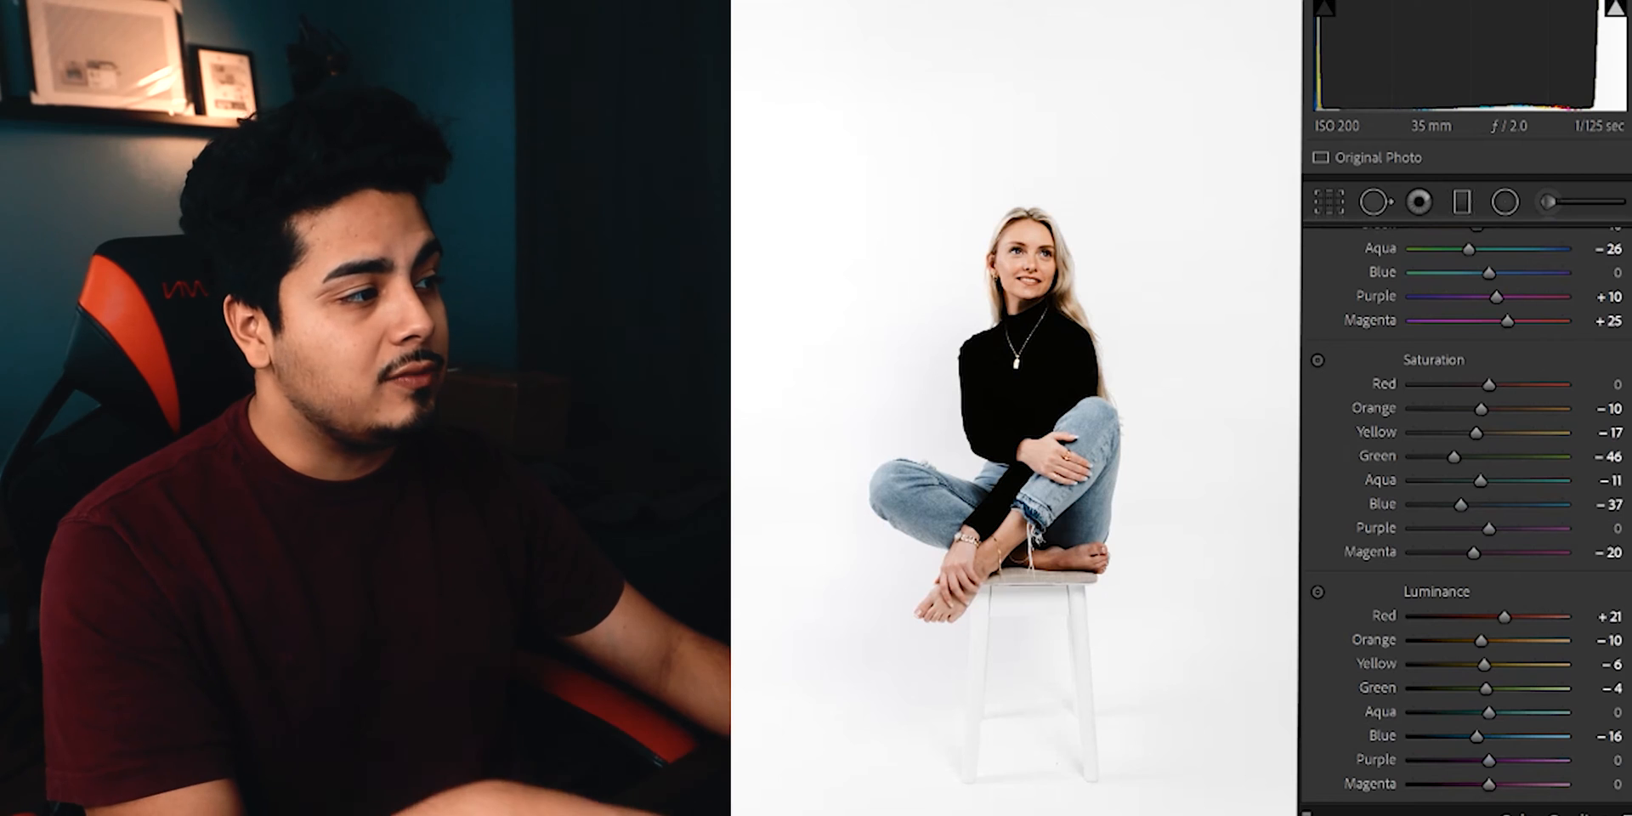
pyautogui.scroll(9, 1473, 430)
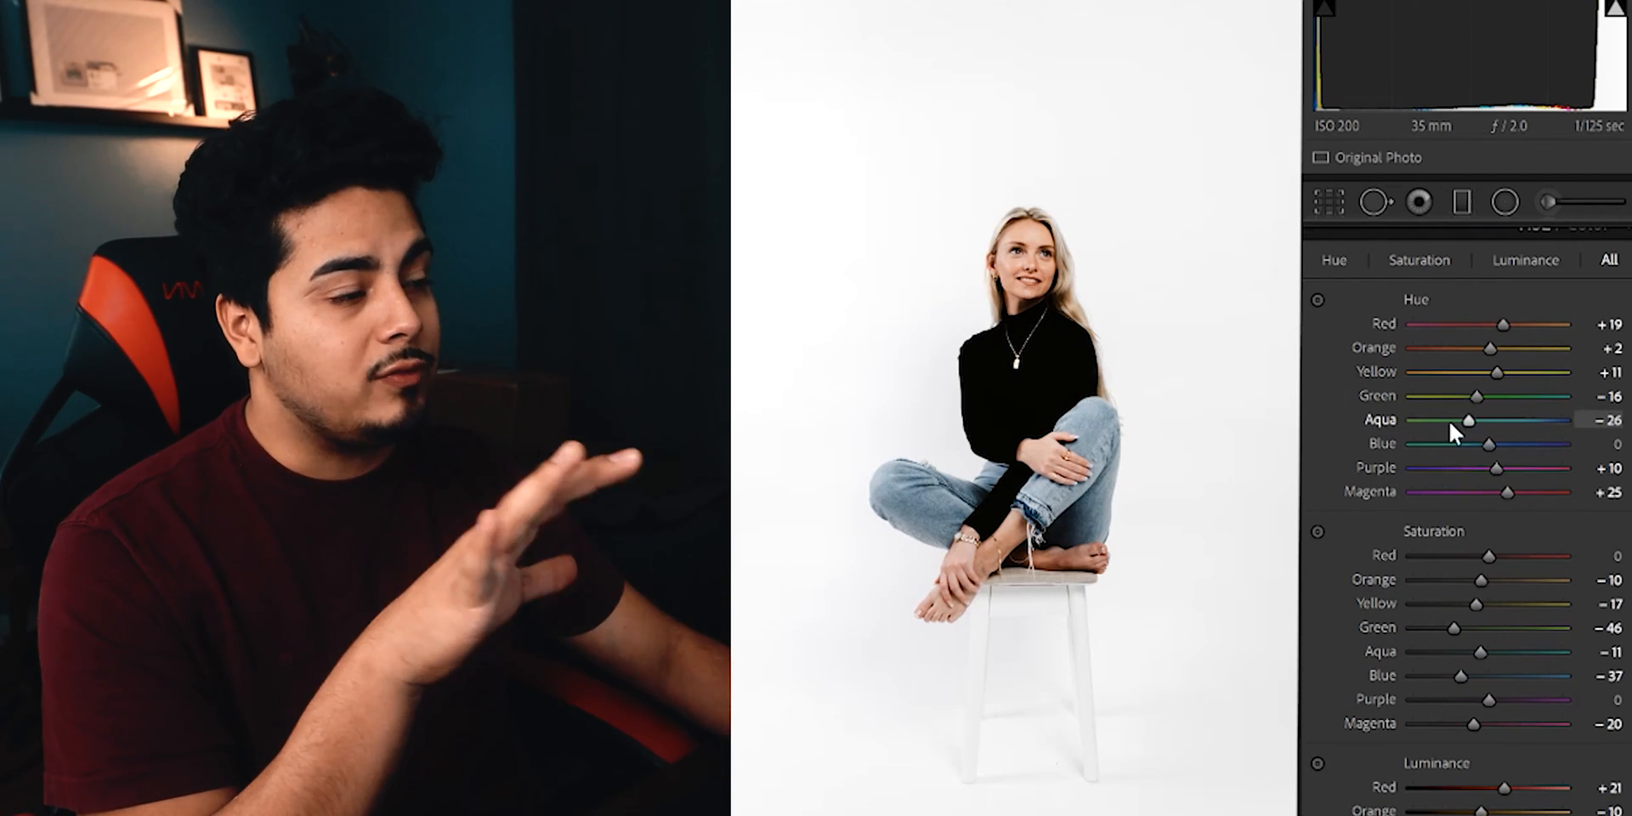
pyautogui.scroll(-6, 1506, 428)
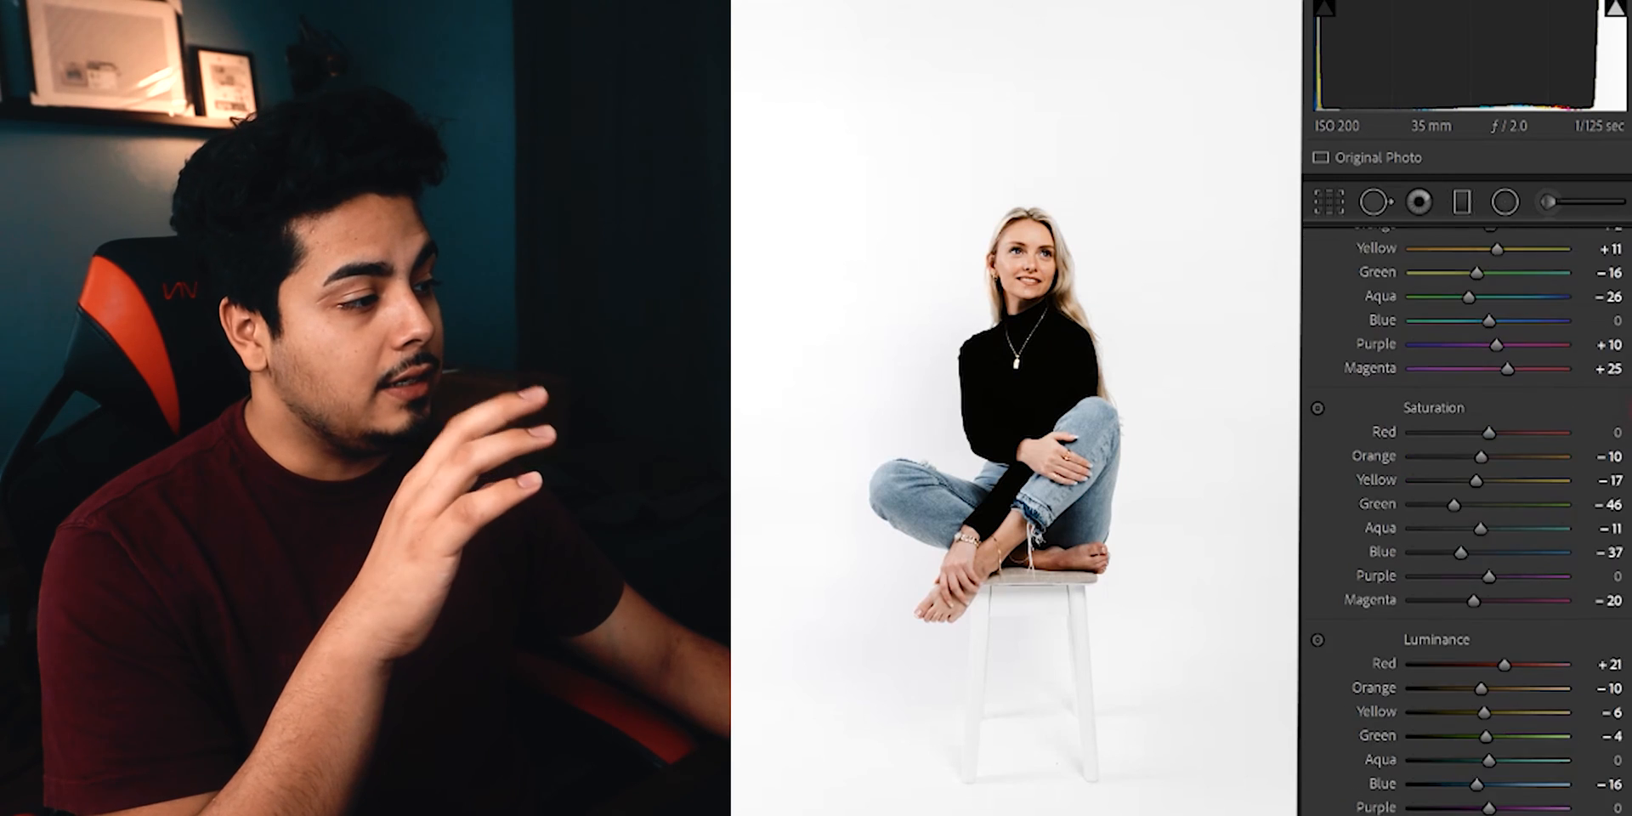
# Set the portrait's sharpening Masking to 68.
pyautogui.scroll(-20, 1466, 510)
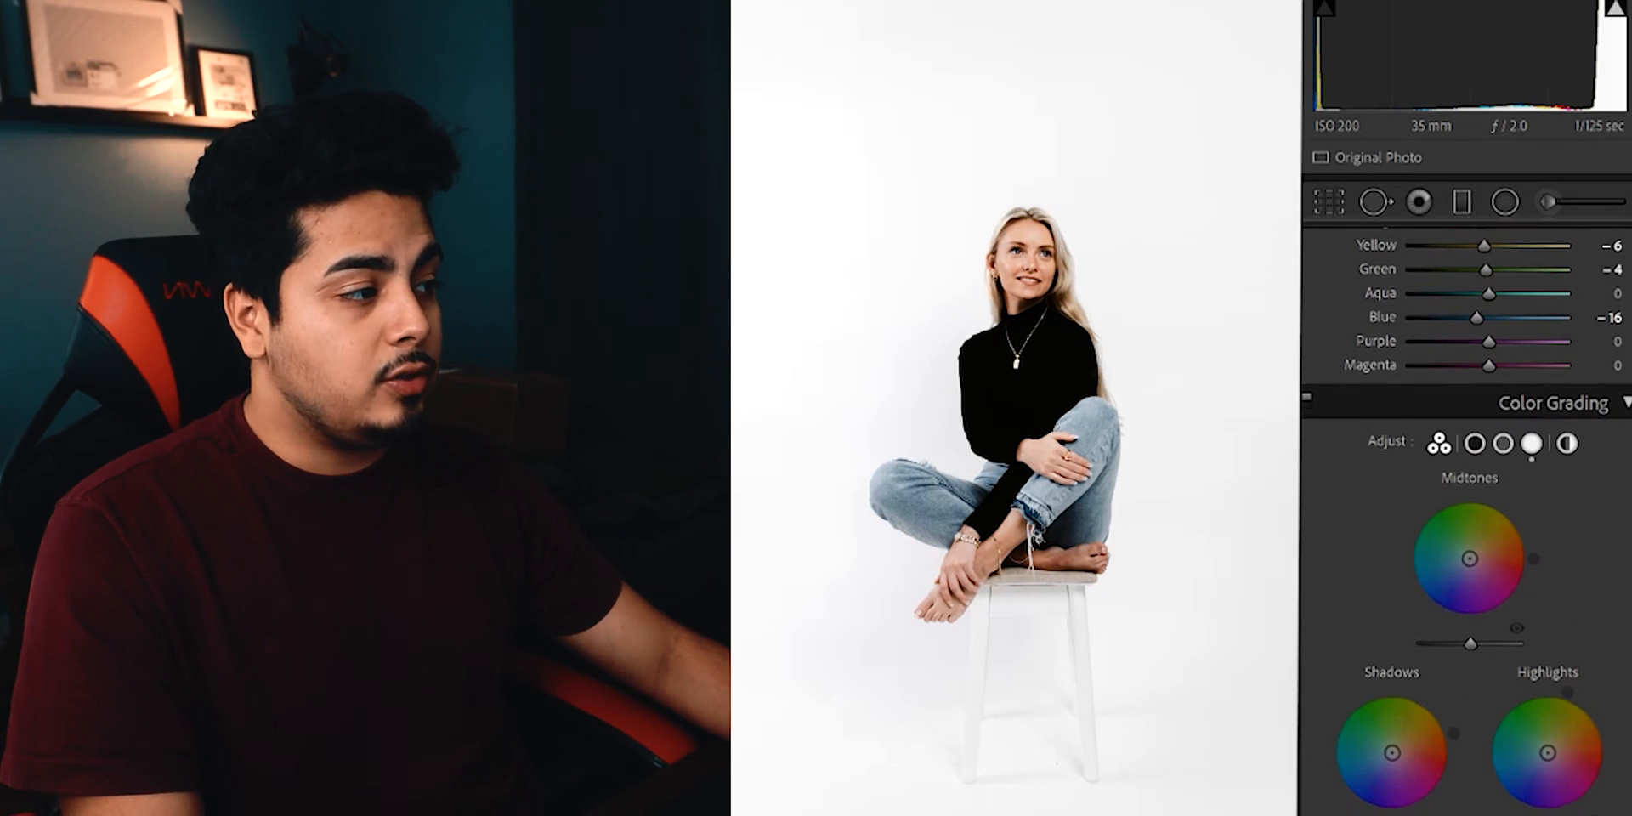
pyautogui.scroll(-10, 1425, 453)
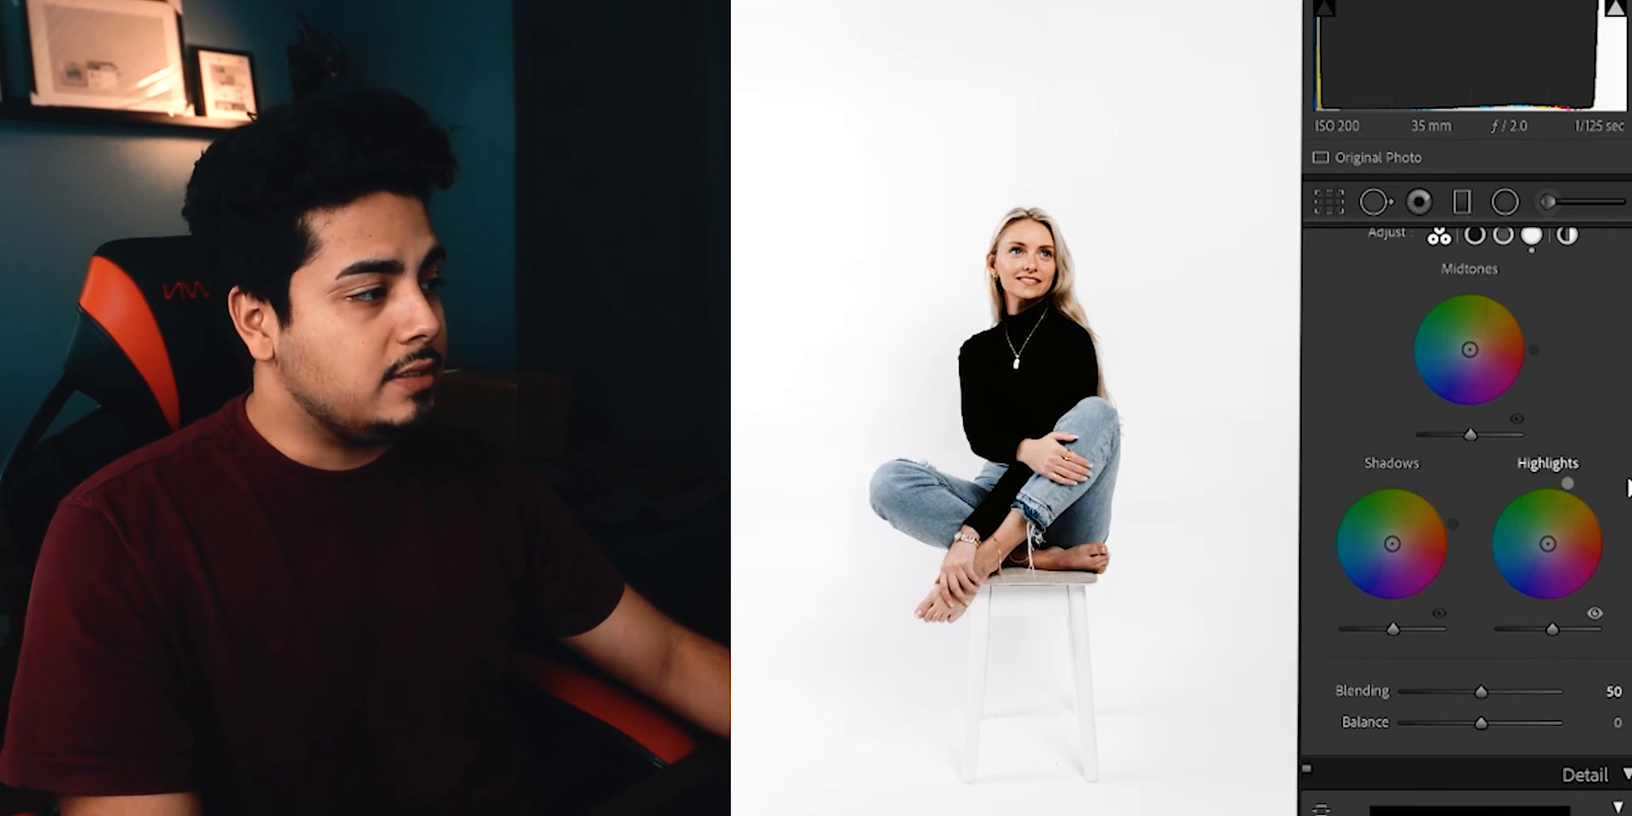
pyautogui.scroll(12, 1626, 487)
pyautogui.scroll(-7, 1627, 488)
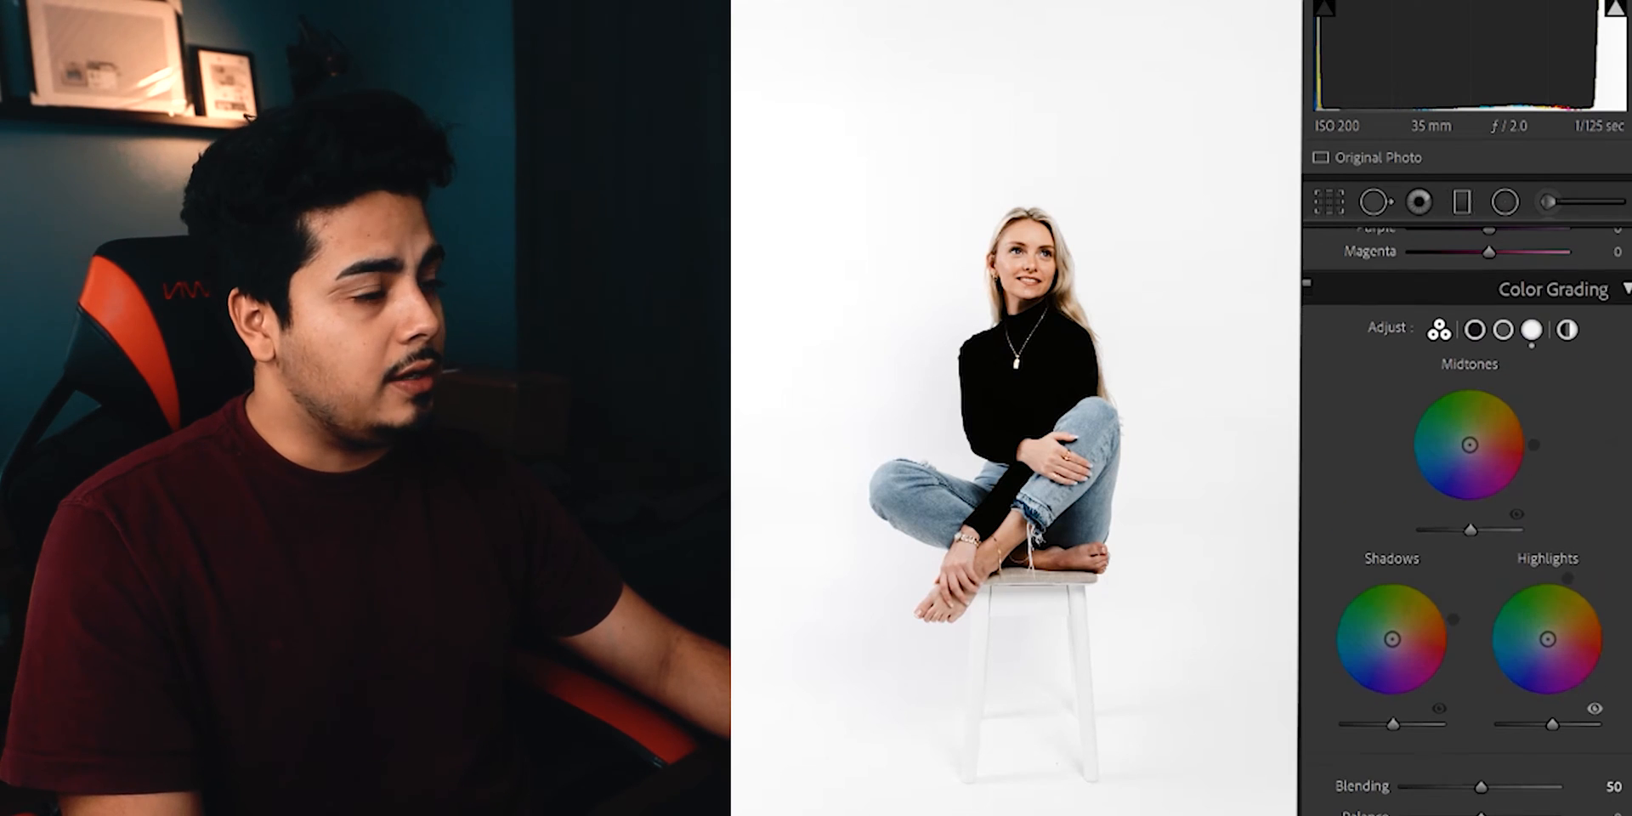
pyautogui.scroll(-8, 1465, 510)
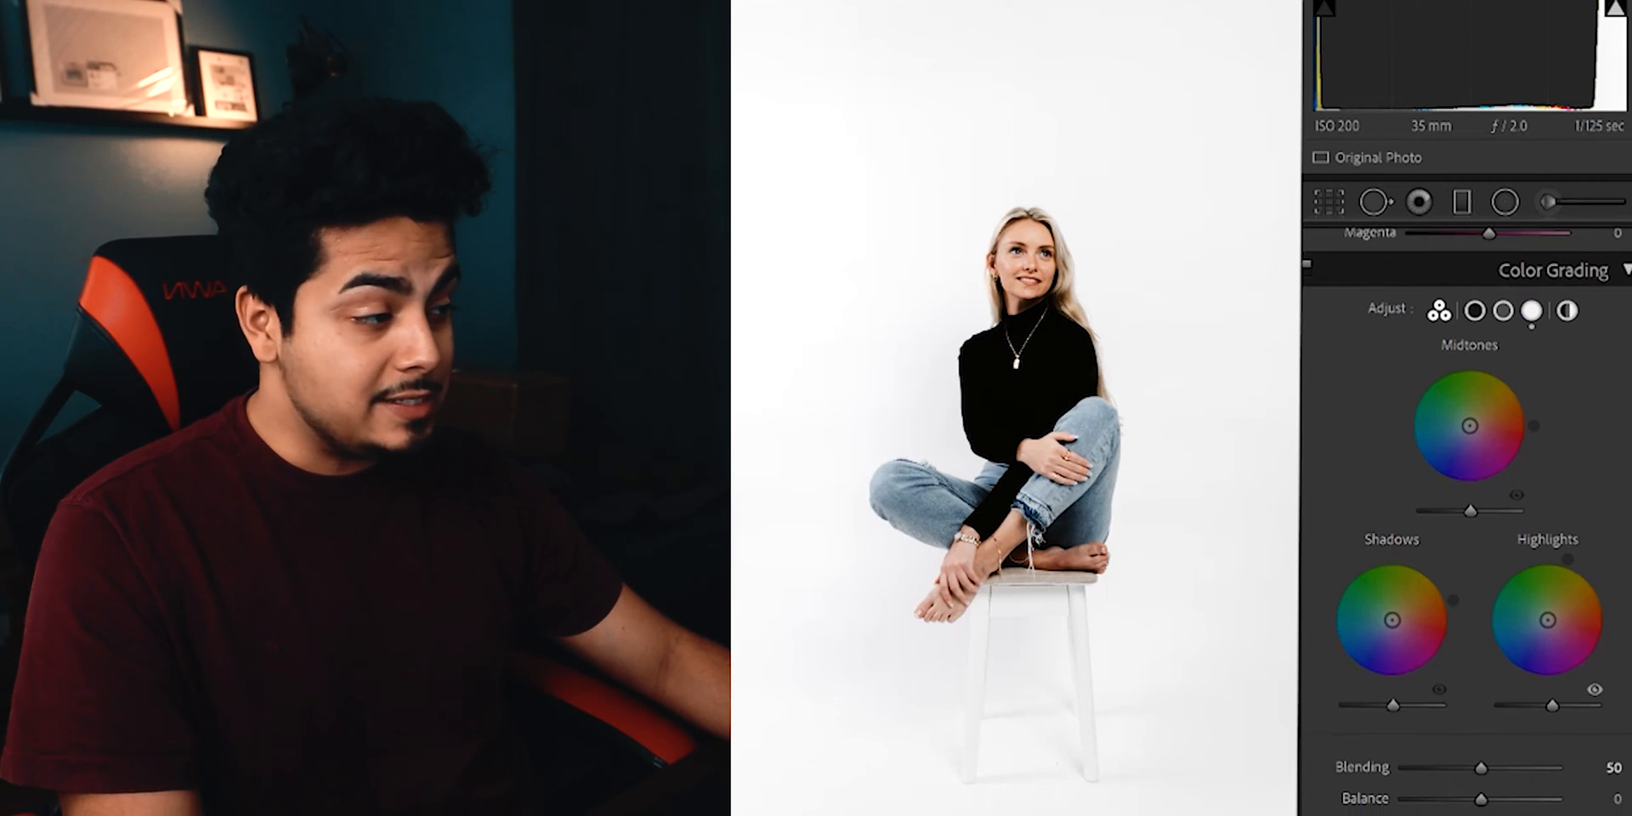
pyautogui.scroll(-20, 1466, 509)
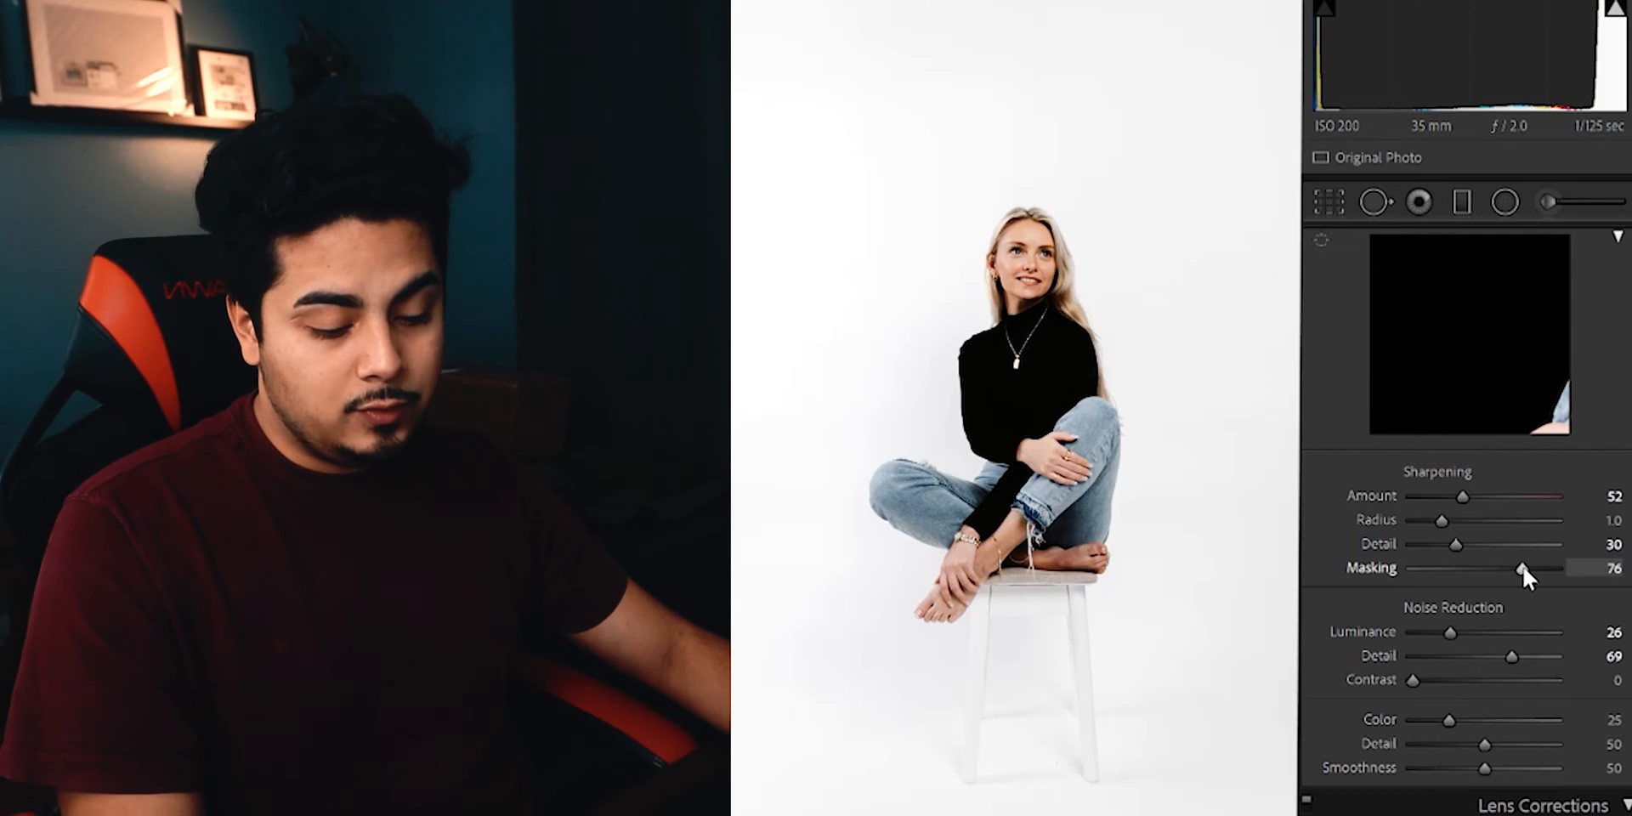
pyautogui.moveTo(1522, 569)
pyautogui.mouseDown()
pyautogui.moveTo(1366, 567)
pyautogui.moveTo(1528, 566)
pyautogui.moveTo(1511, 564)
pyautogui.mouseUp()
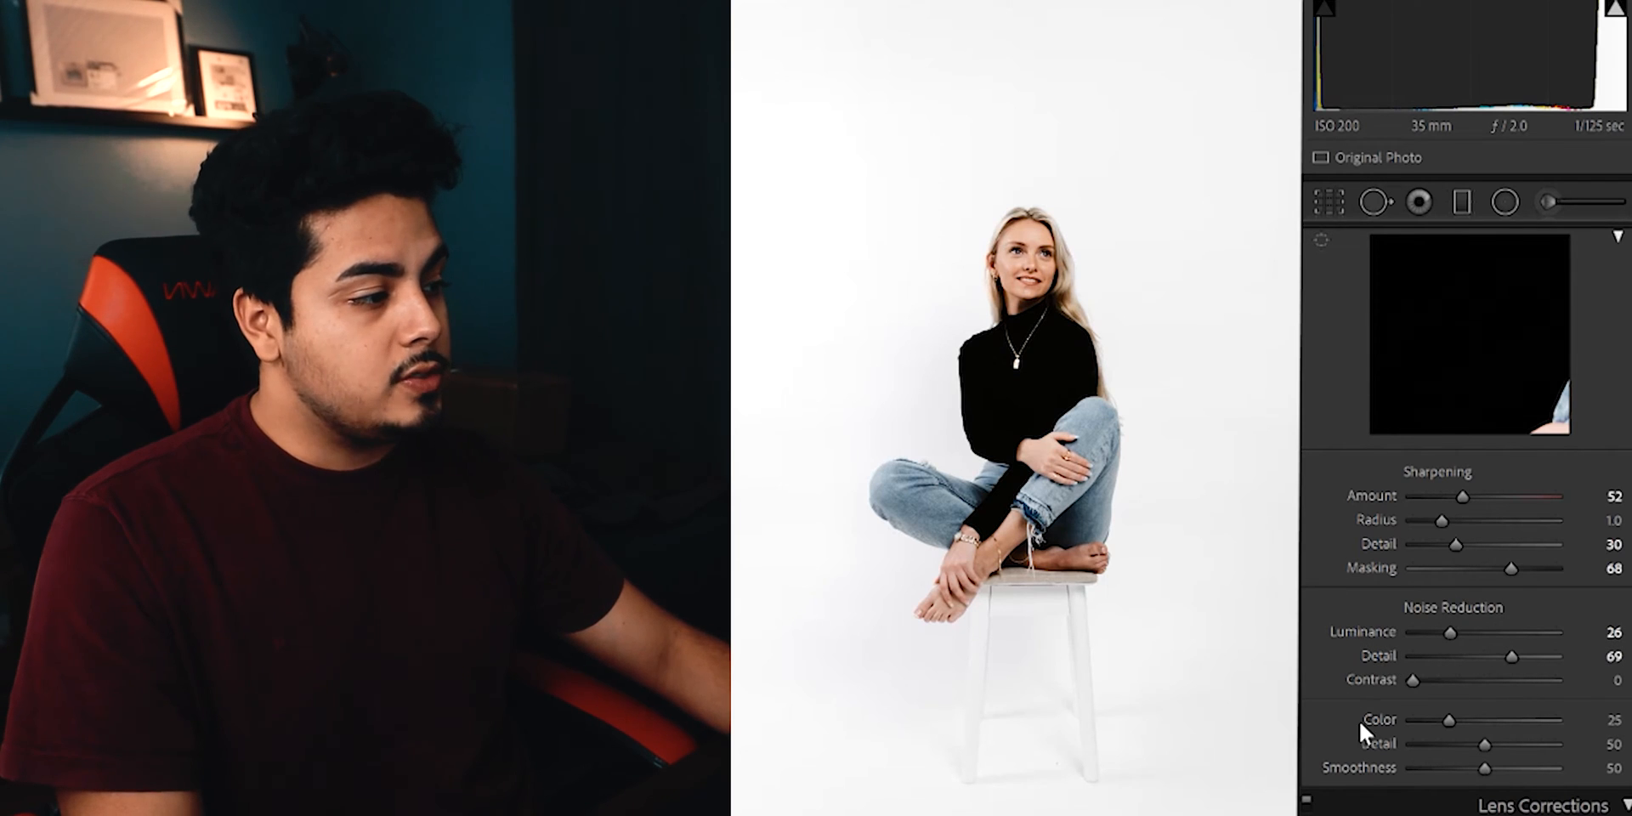
# Compare the portrait without and with the lens profile corrections enabled.
pyautogui.scroll(-10, 1344, 688)
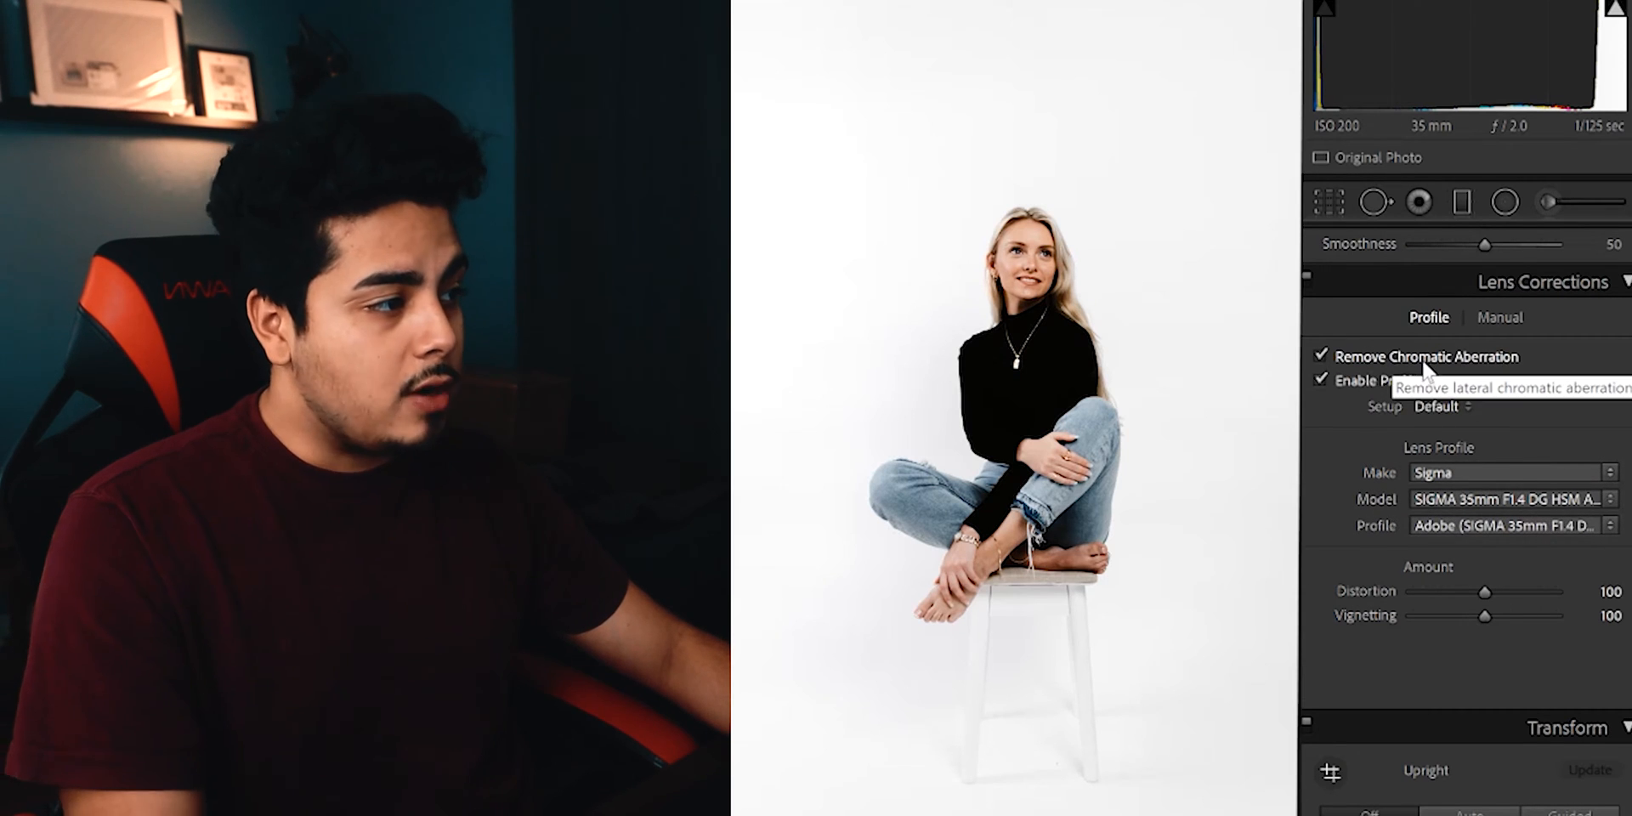
pyautogui.click(1318, 379)
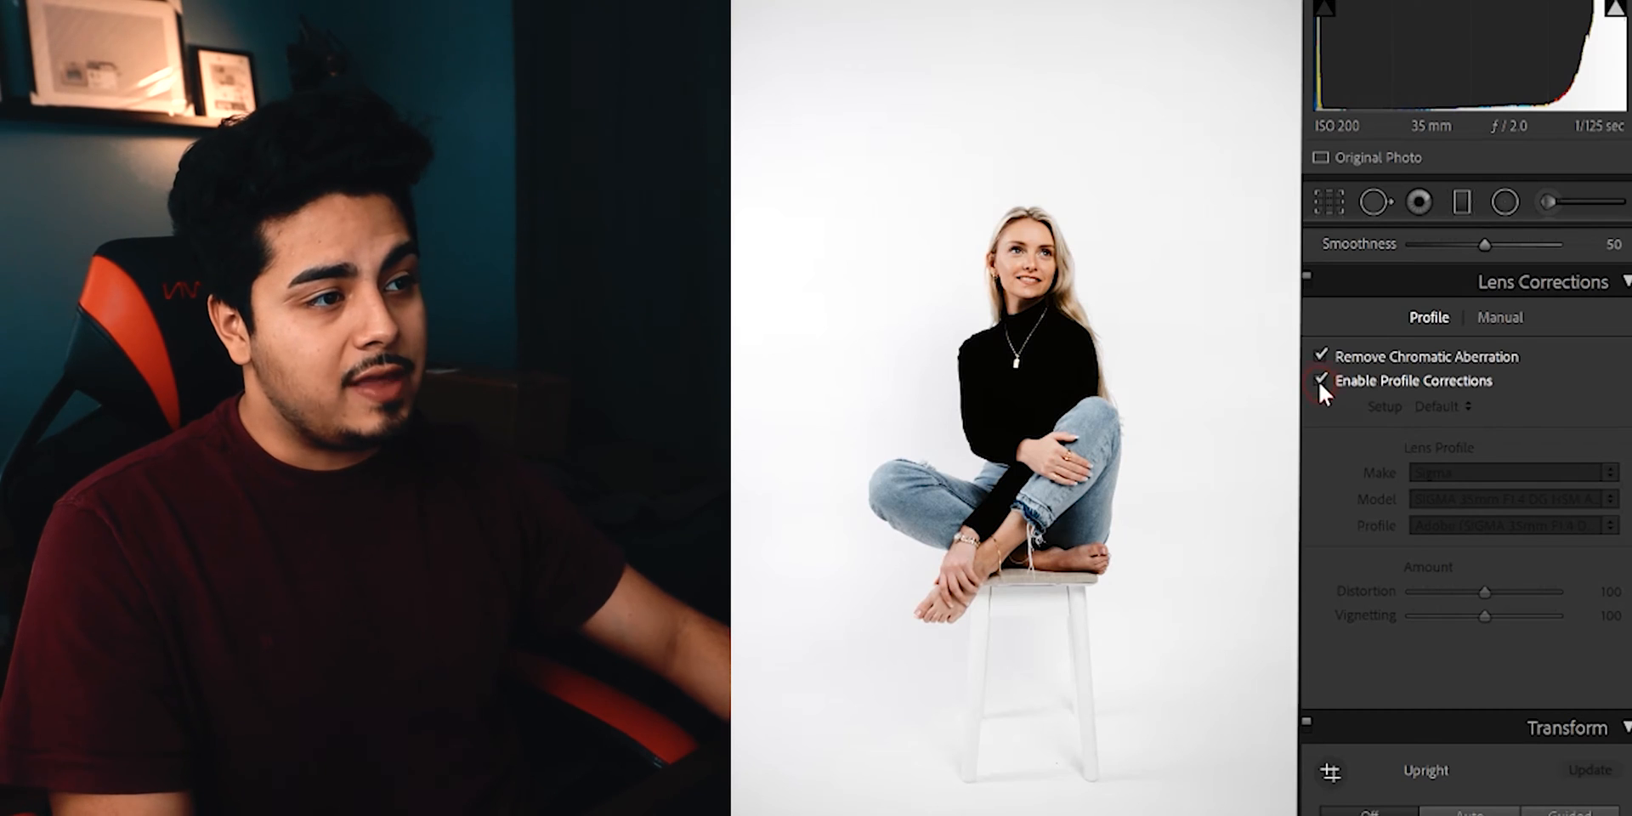
pyautogui.click(1319, 381)
# Compare the portrait with the Calibration adjustments off and on.
pyautogui.scroll(-12, 1312, 522)
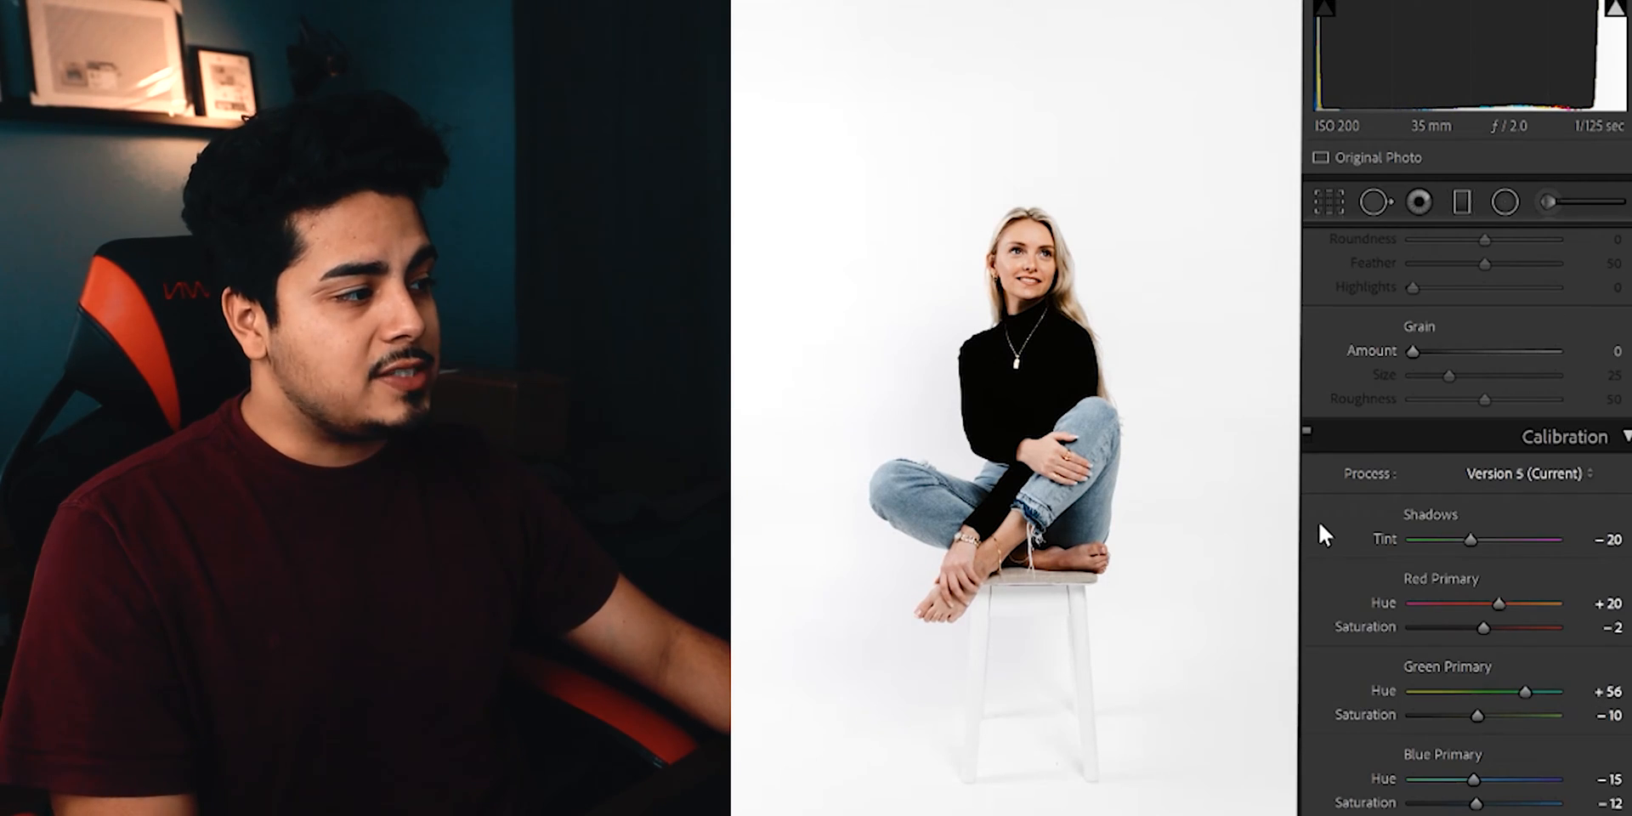
pyautogui.click(1307, 434)
pyautogui.click(1307, 434)
pyautogui.click(1307, 434)
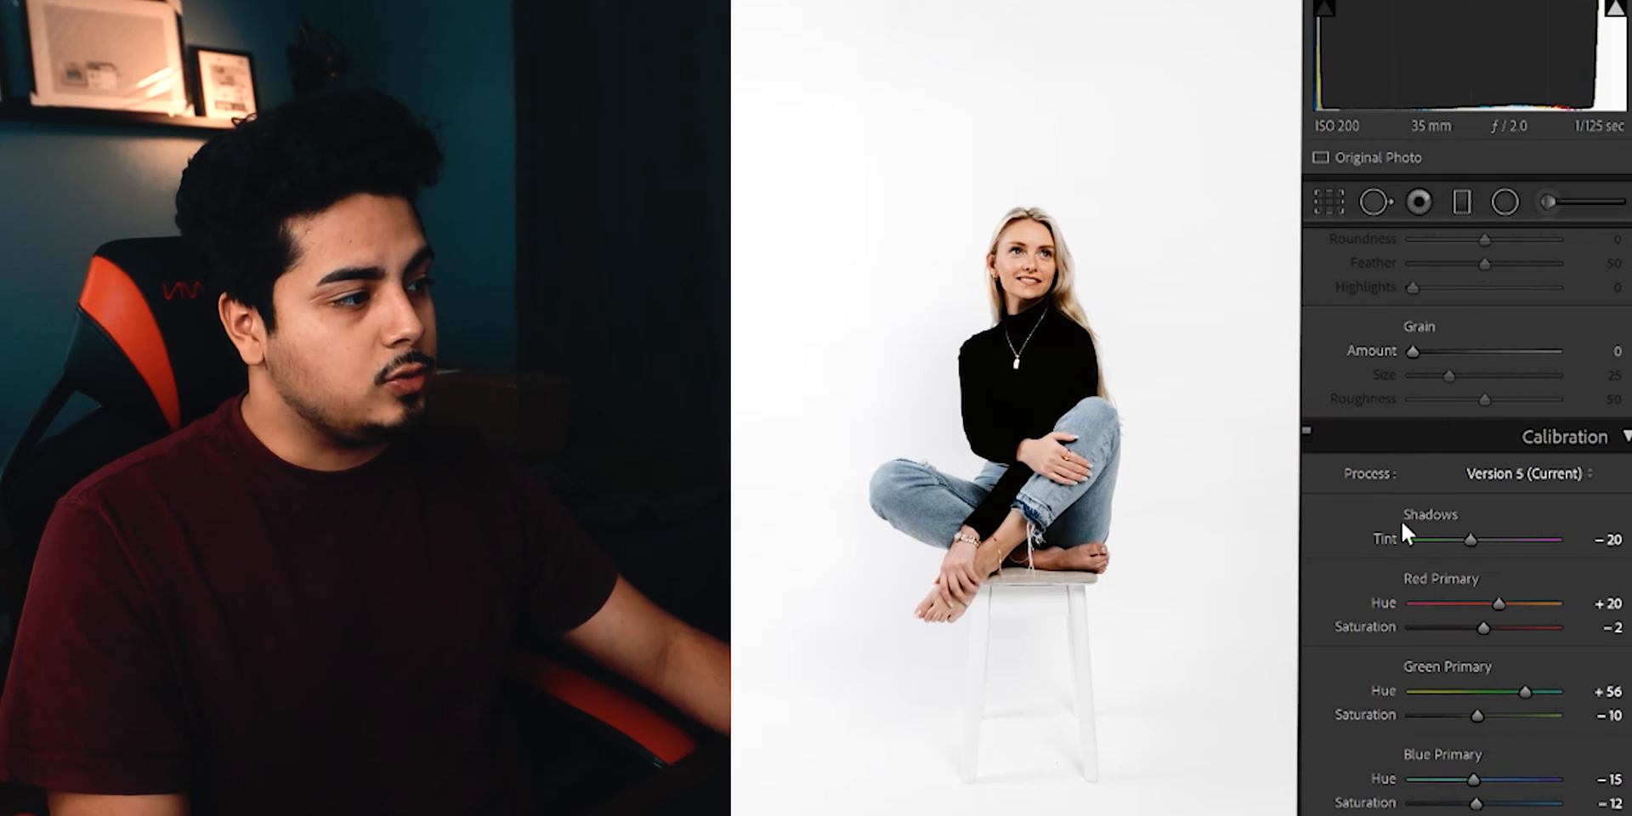
# Compare the original photo with the edited version using the before/after view.
pyautogui.scroll(20, 1345, 597)
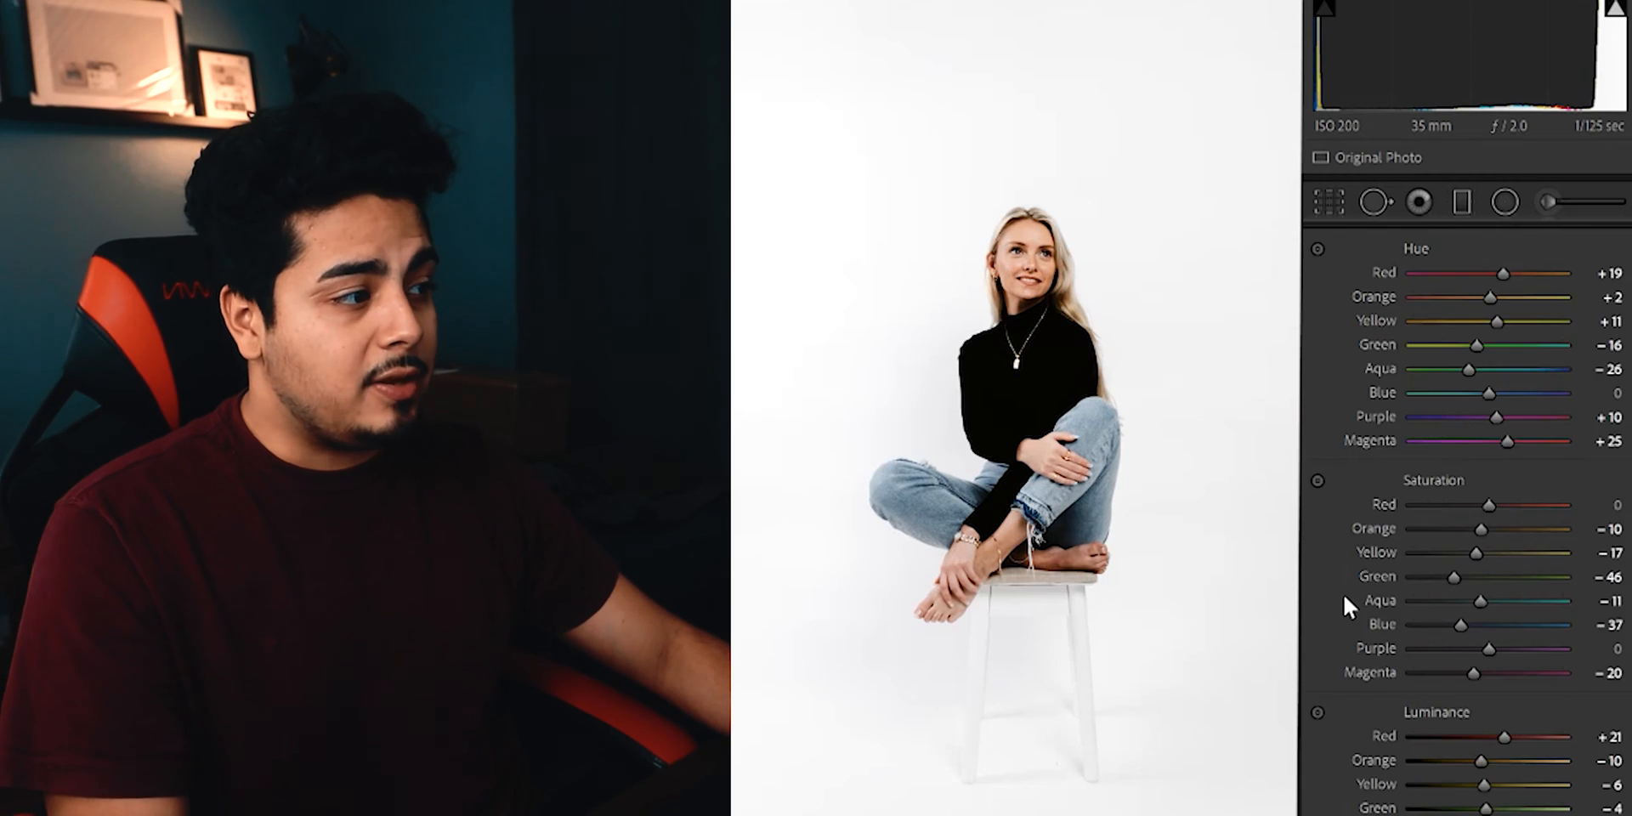
pyautogui.scroll(5, 1343, 593)
pyautogui.scroll(-4, 1329, 549)
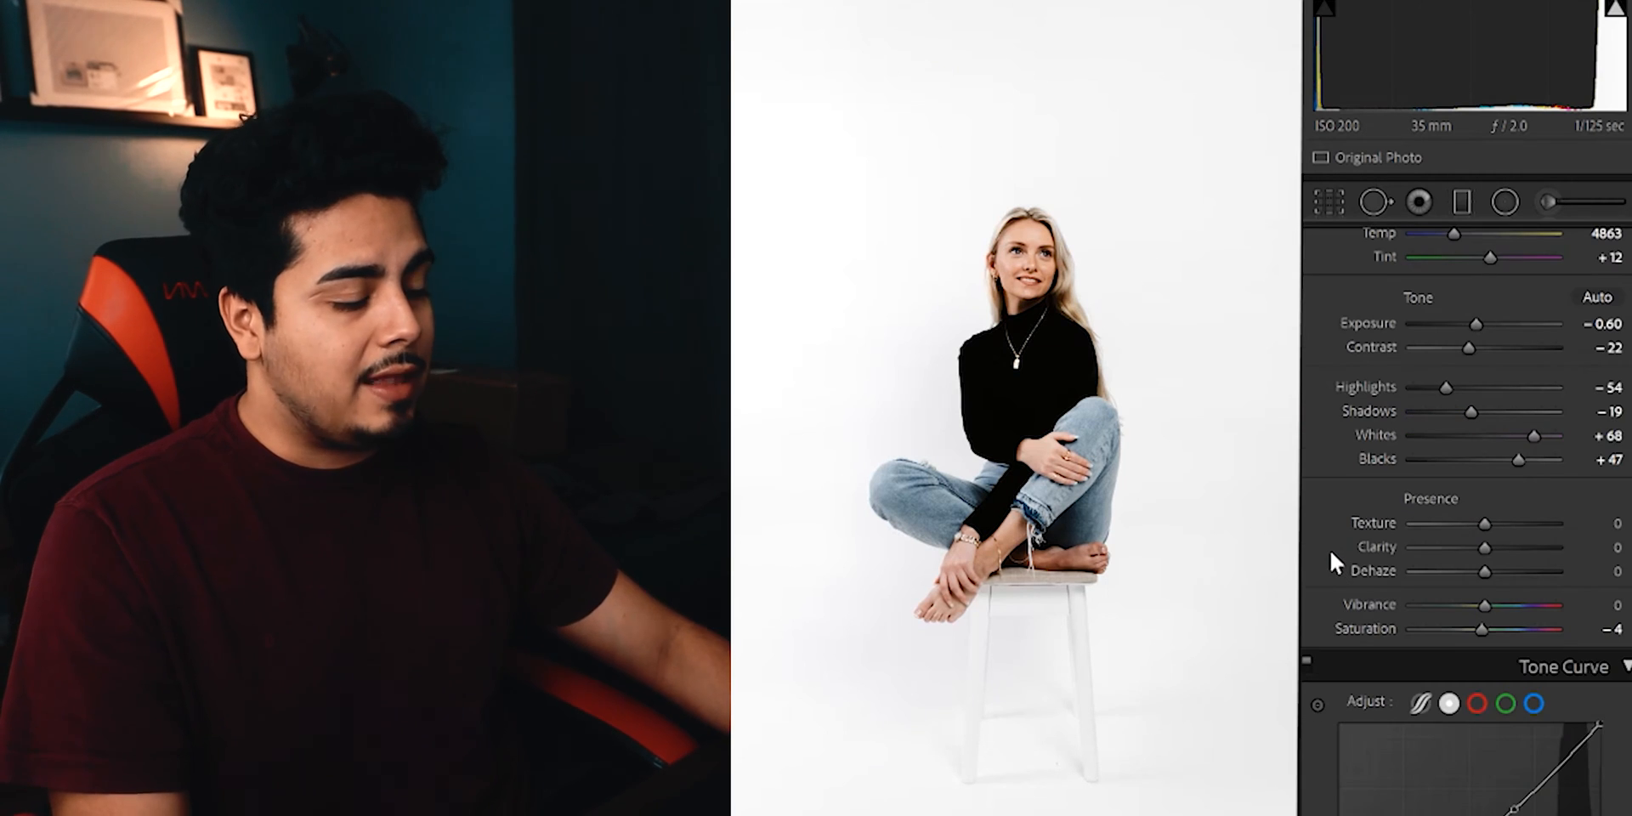
pyautogui.press('\\')
pyautogui.press('\\')
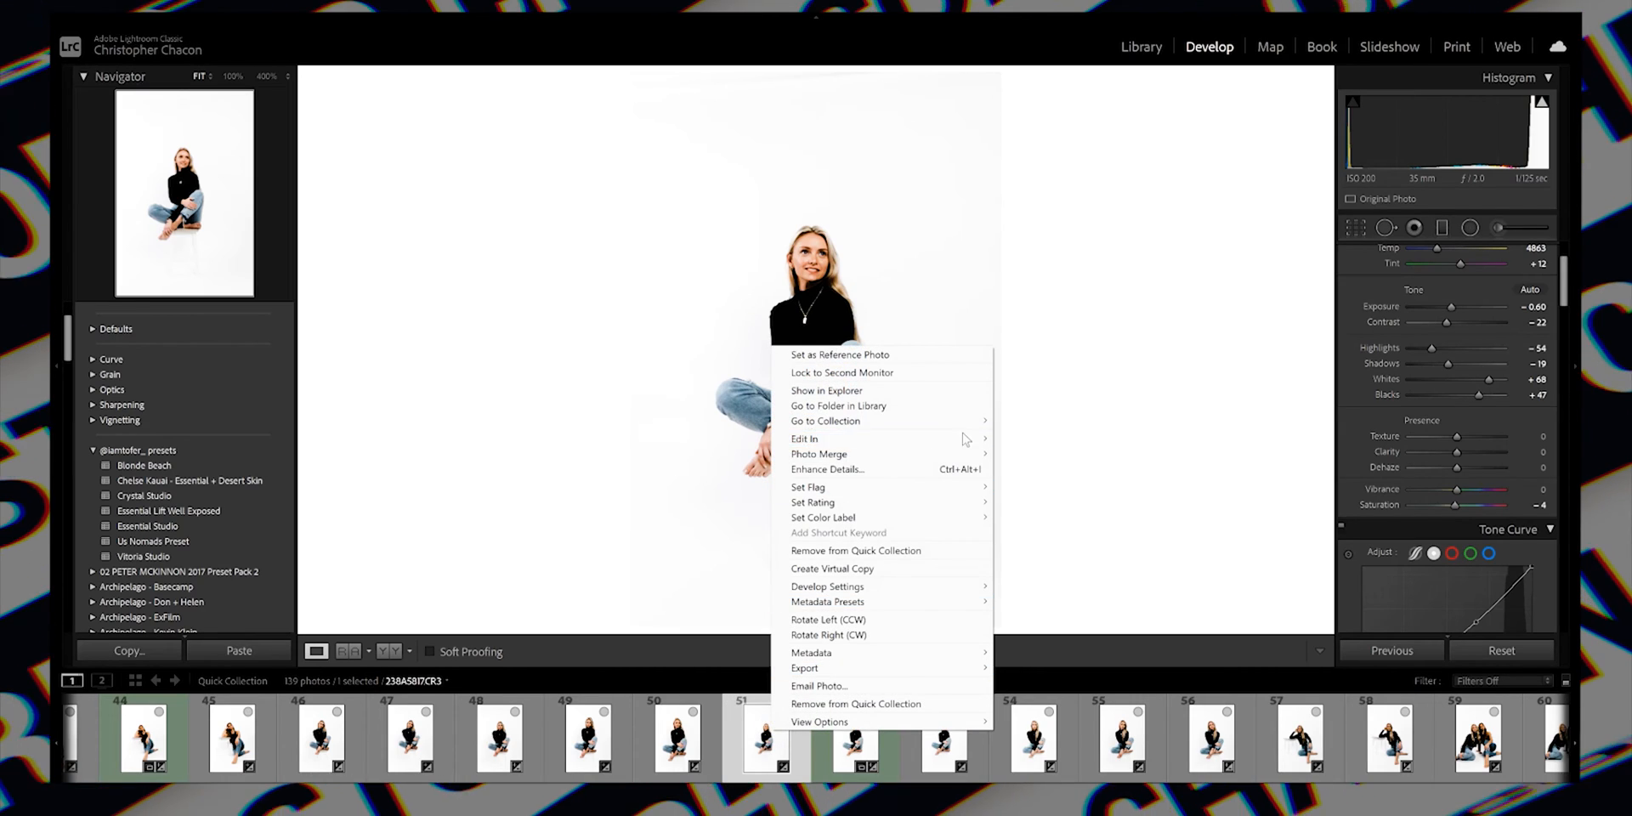
# Open the edited portrait in Photoshop and convert its Background into a regular, unlocked layer.
pyautogui.moveTo(977, 438)
pyautogui.click(1045, 439)
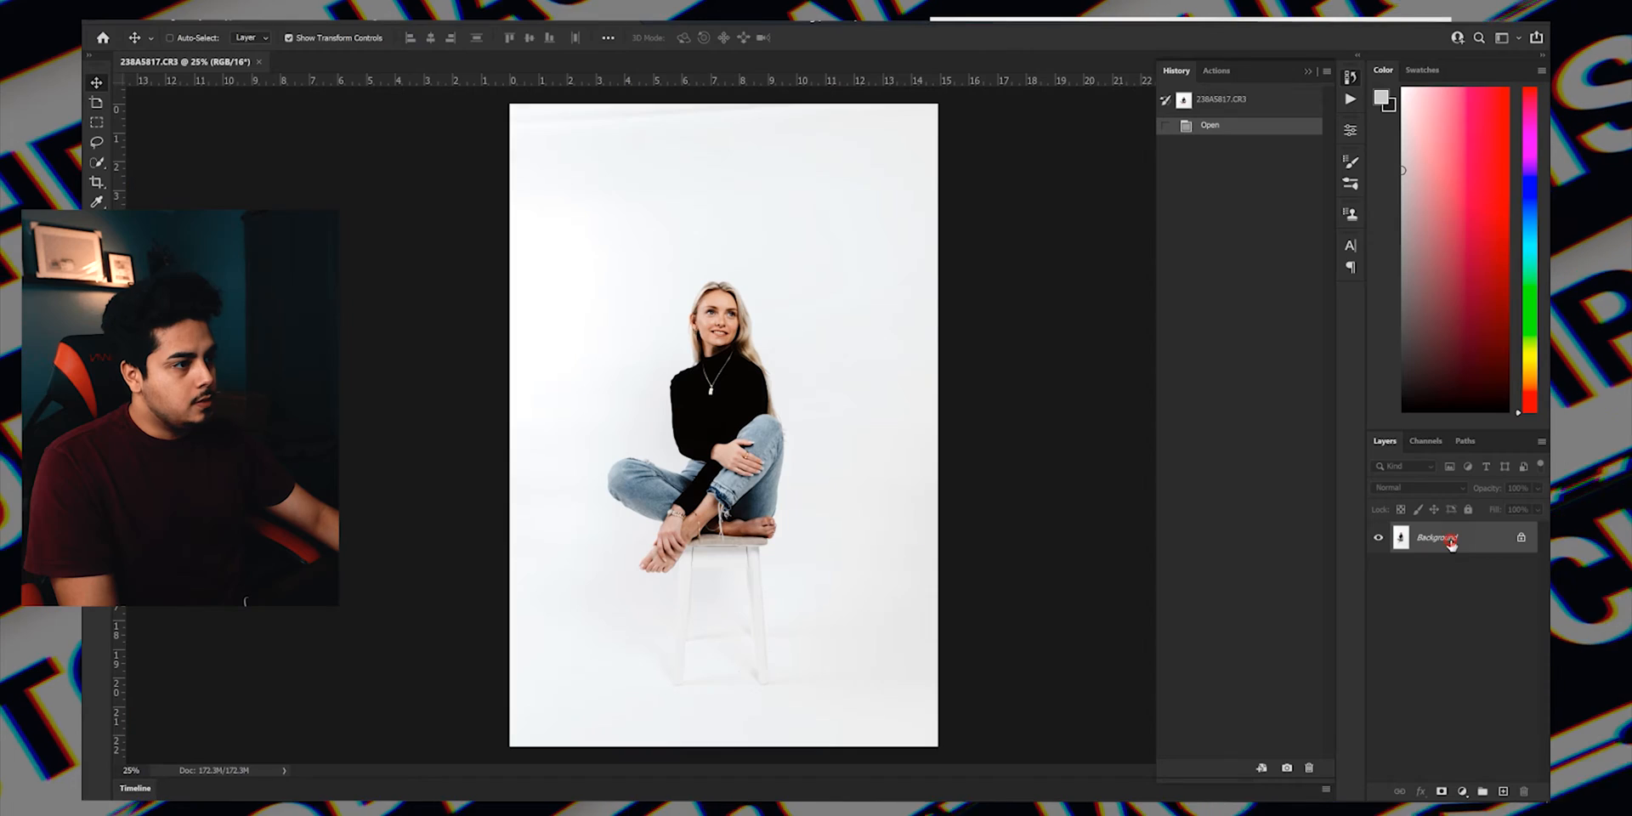
pyautogui.doubleClick(1436, 537)
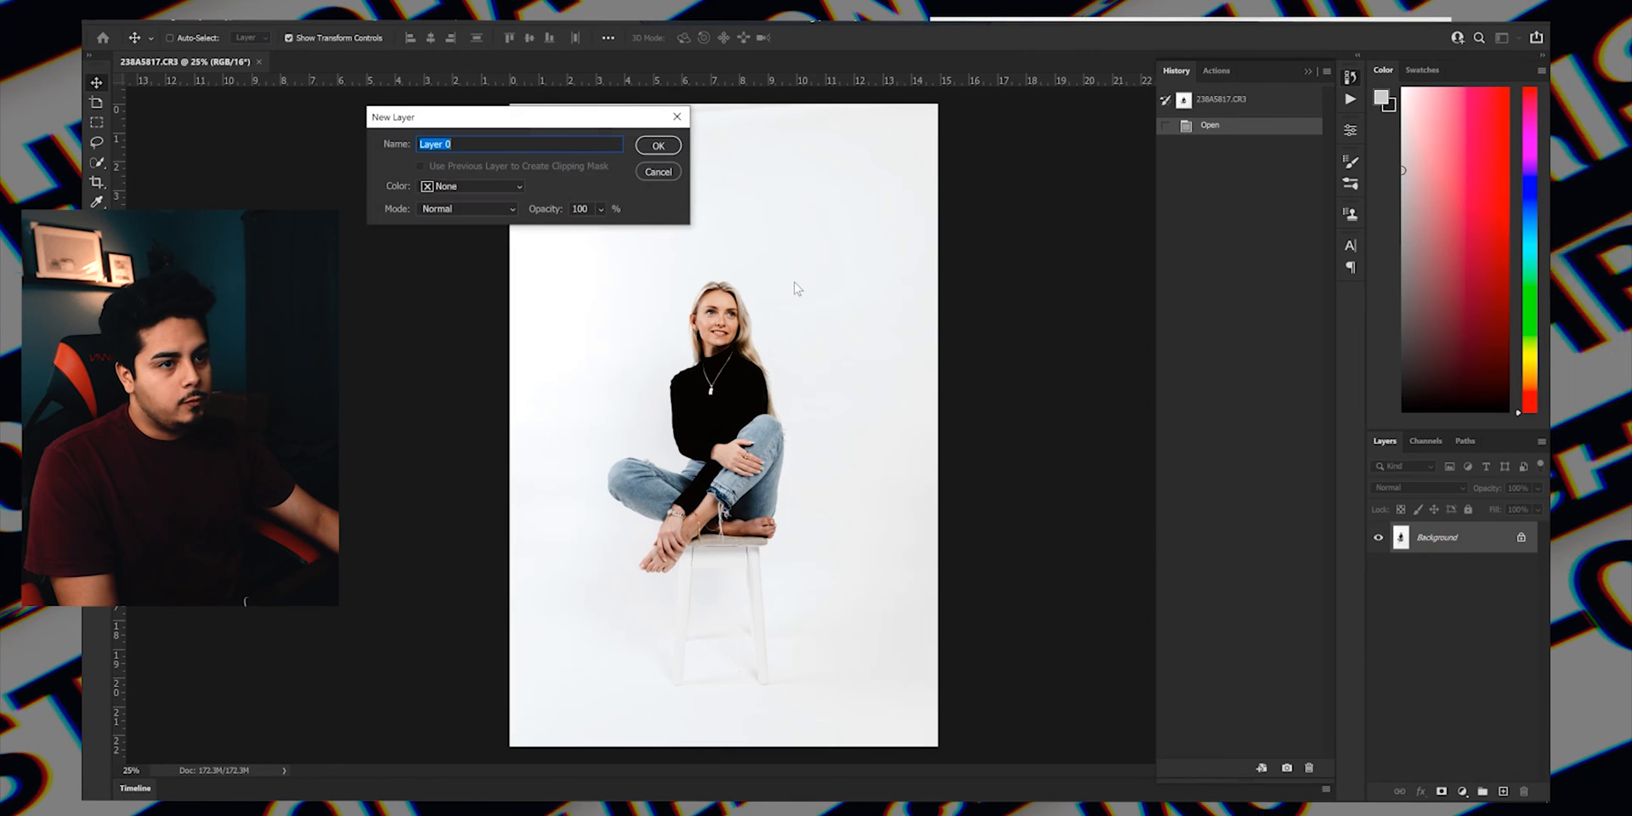
pyautogui.click(651, 147)
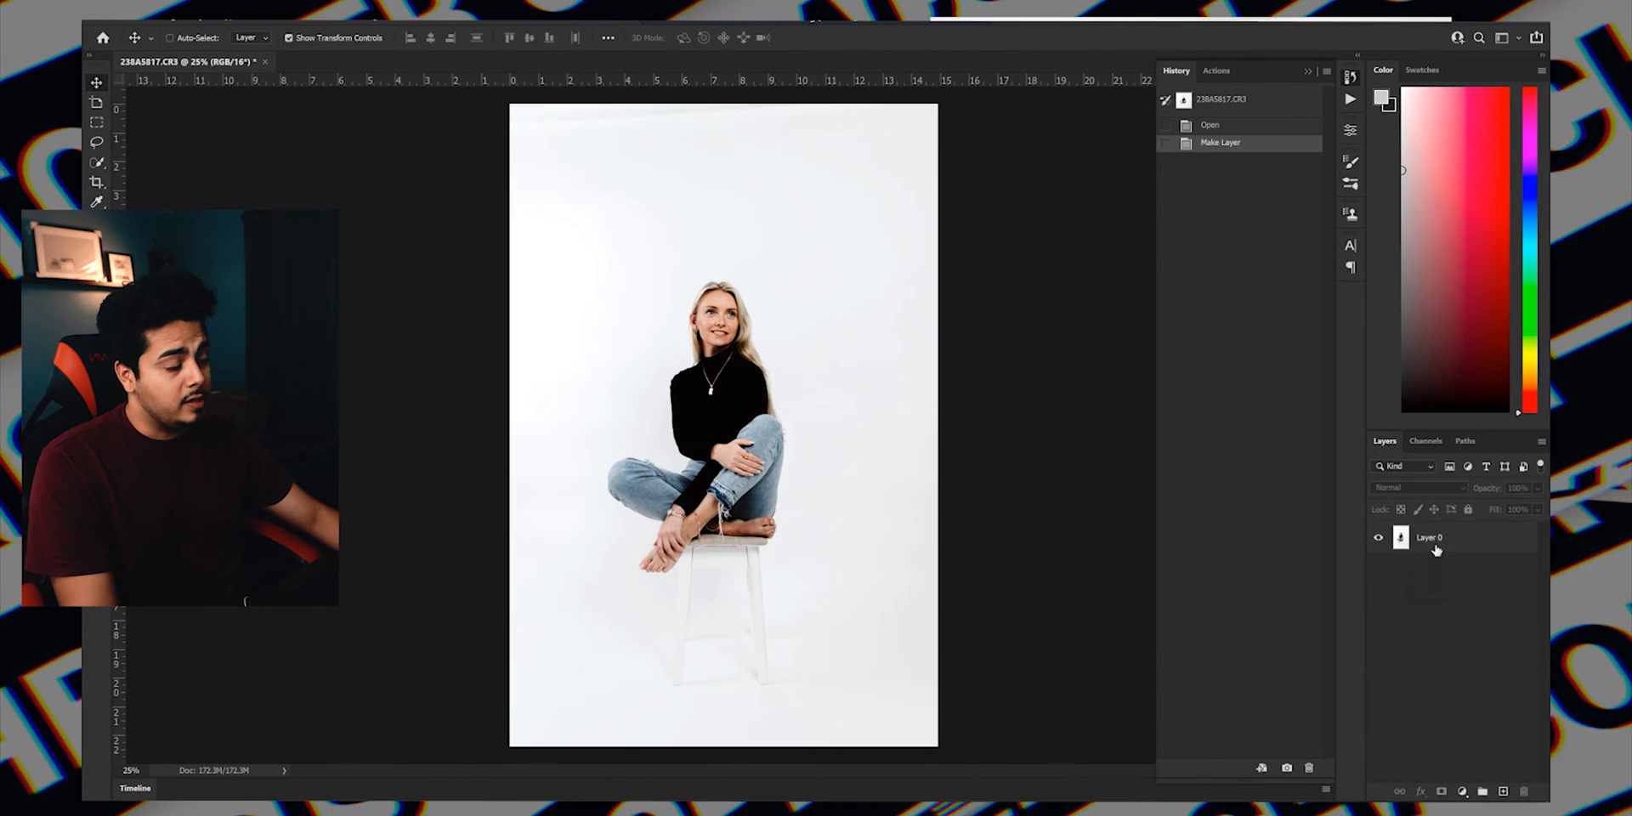
# Select a full-width strip of empty backdrop above the woman's head, stretch it up to the canvas's top edge, and deselect it.
pyautogui.click(1493, 633)
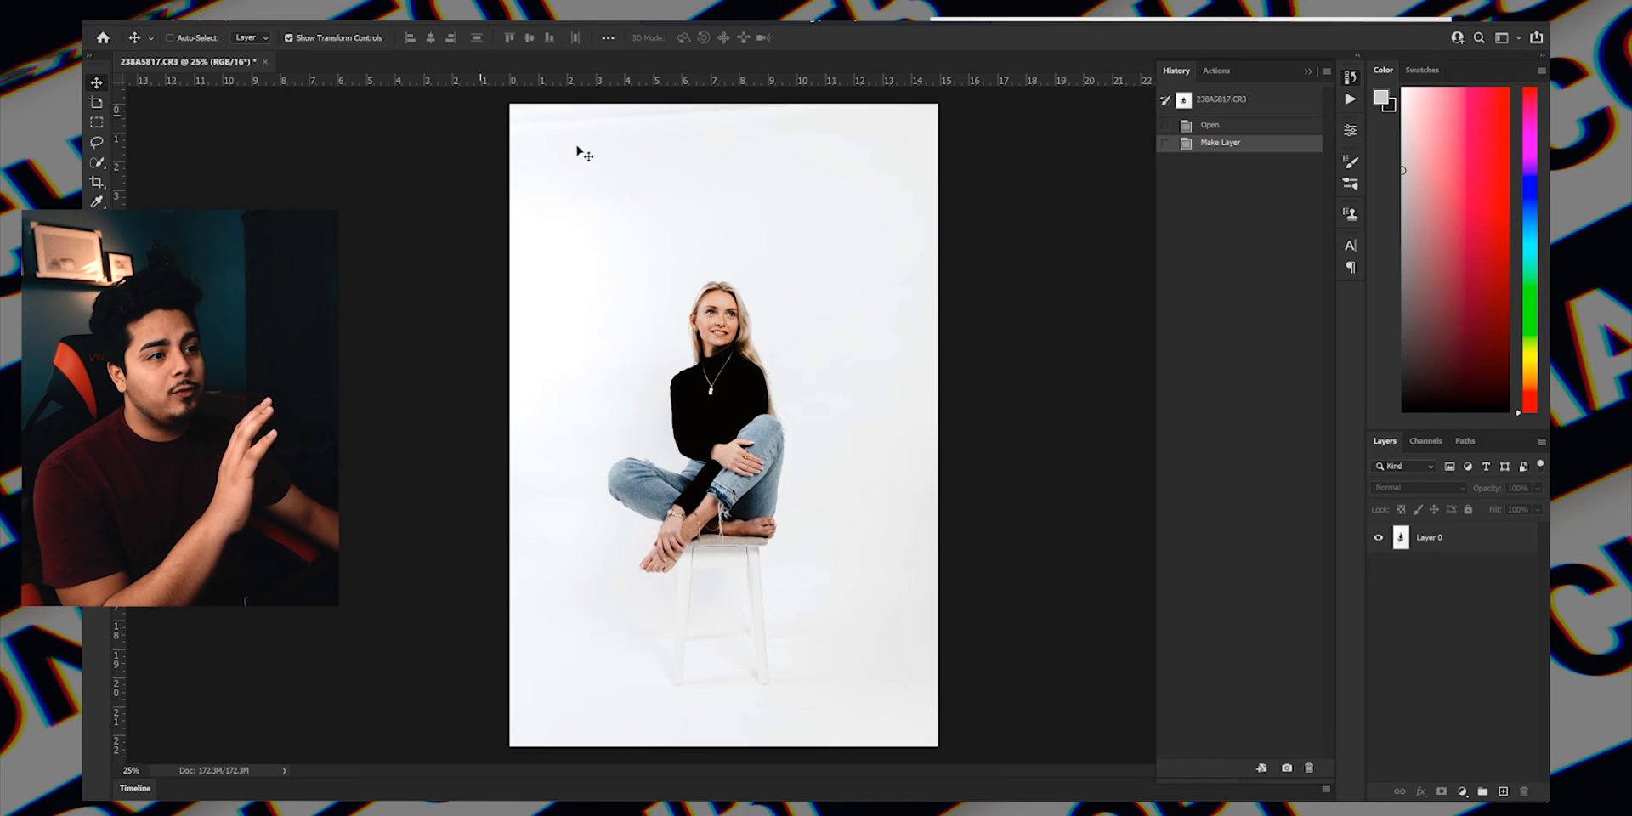
pyautogui.click(96, 124)
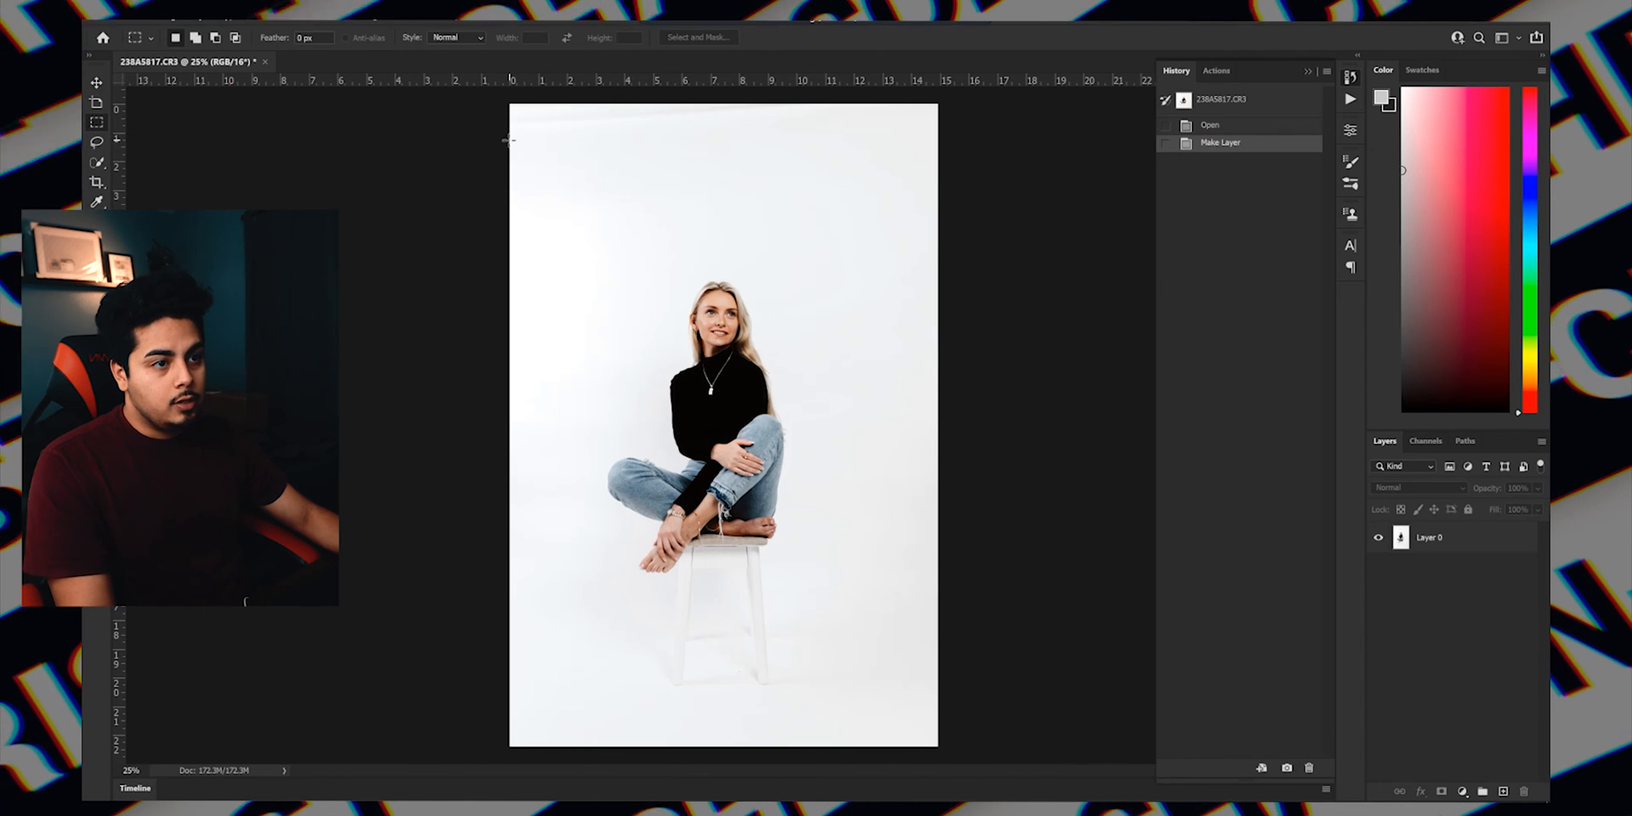
pyautogui.moveTo(527, 138); pyautogui.dragTo(934, 219)
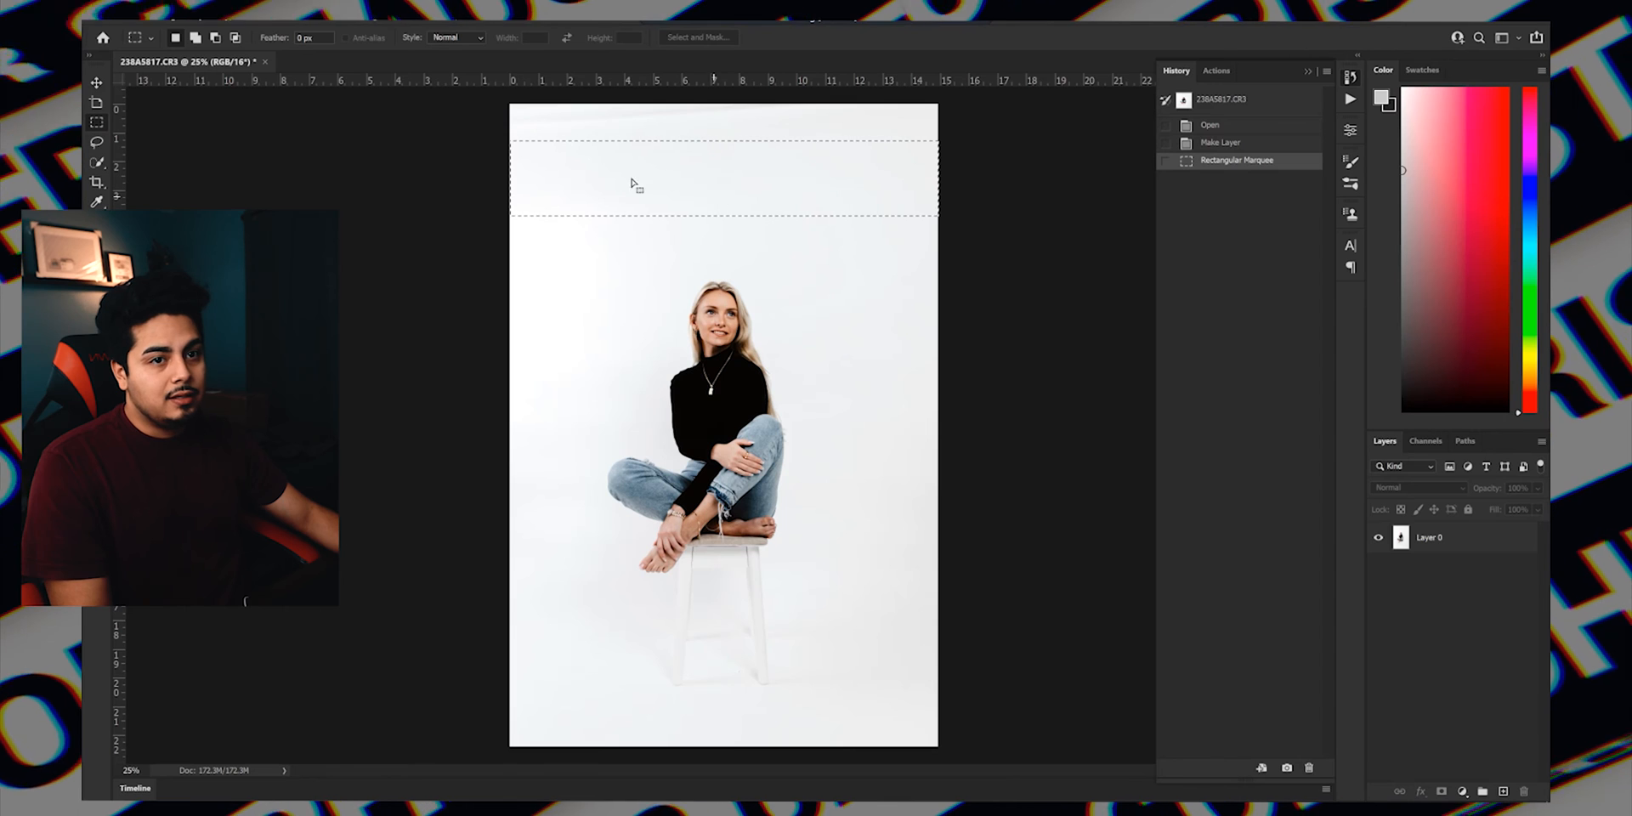
pyautogui.click(97, 84)
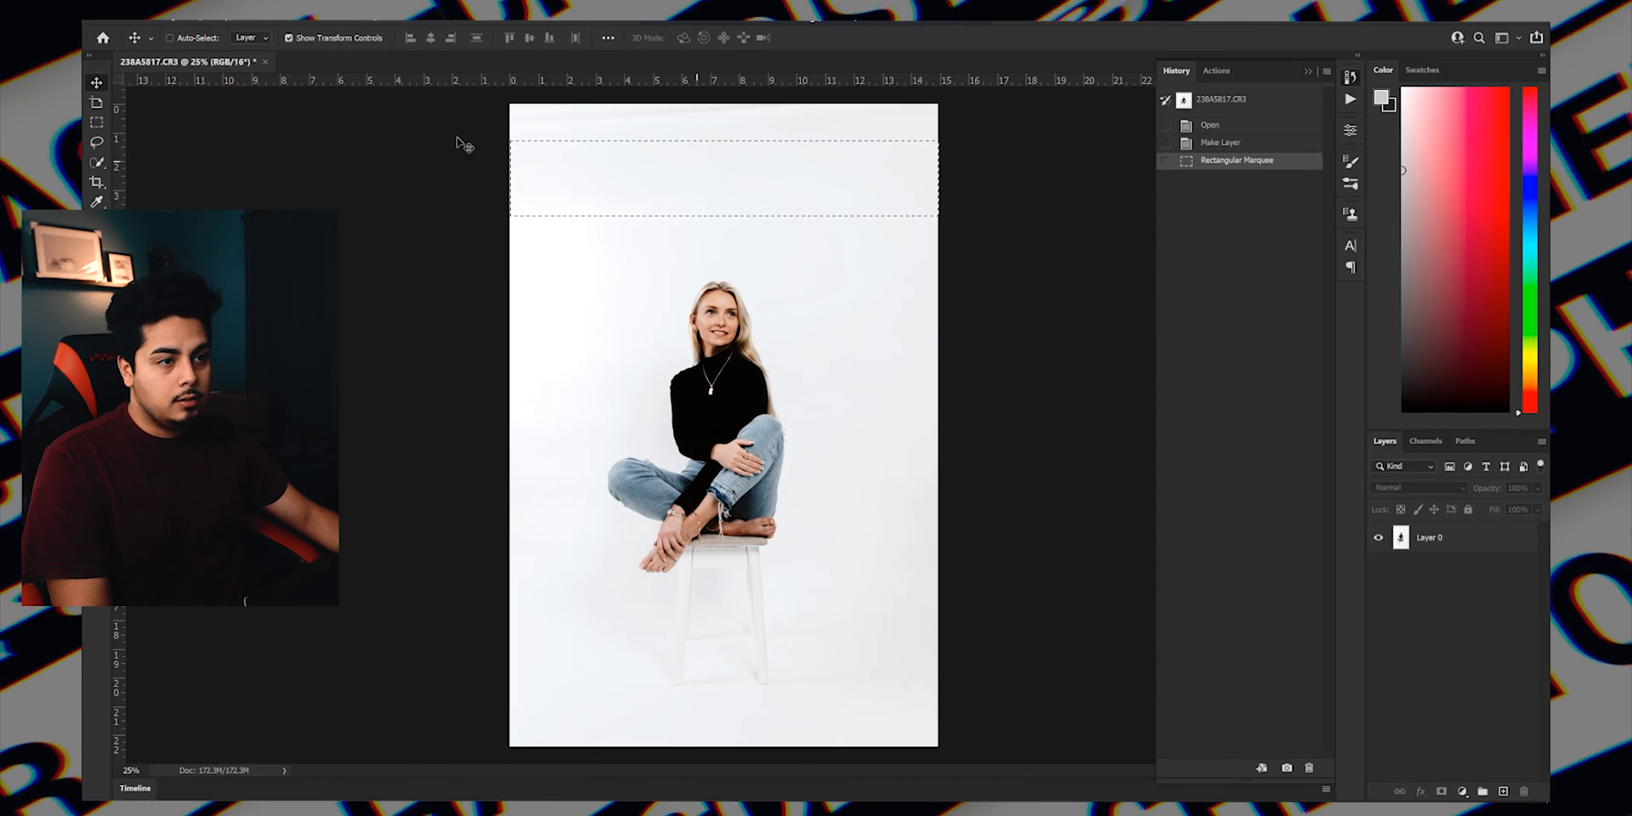
pyautogui.click(1427, 537)
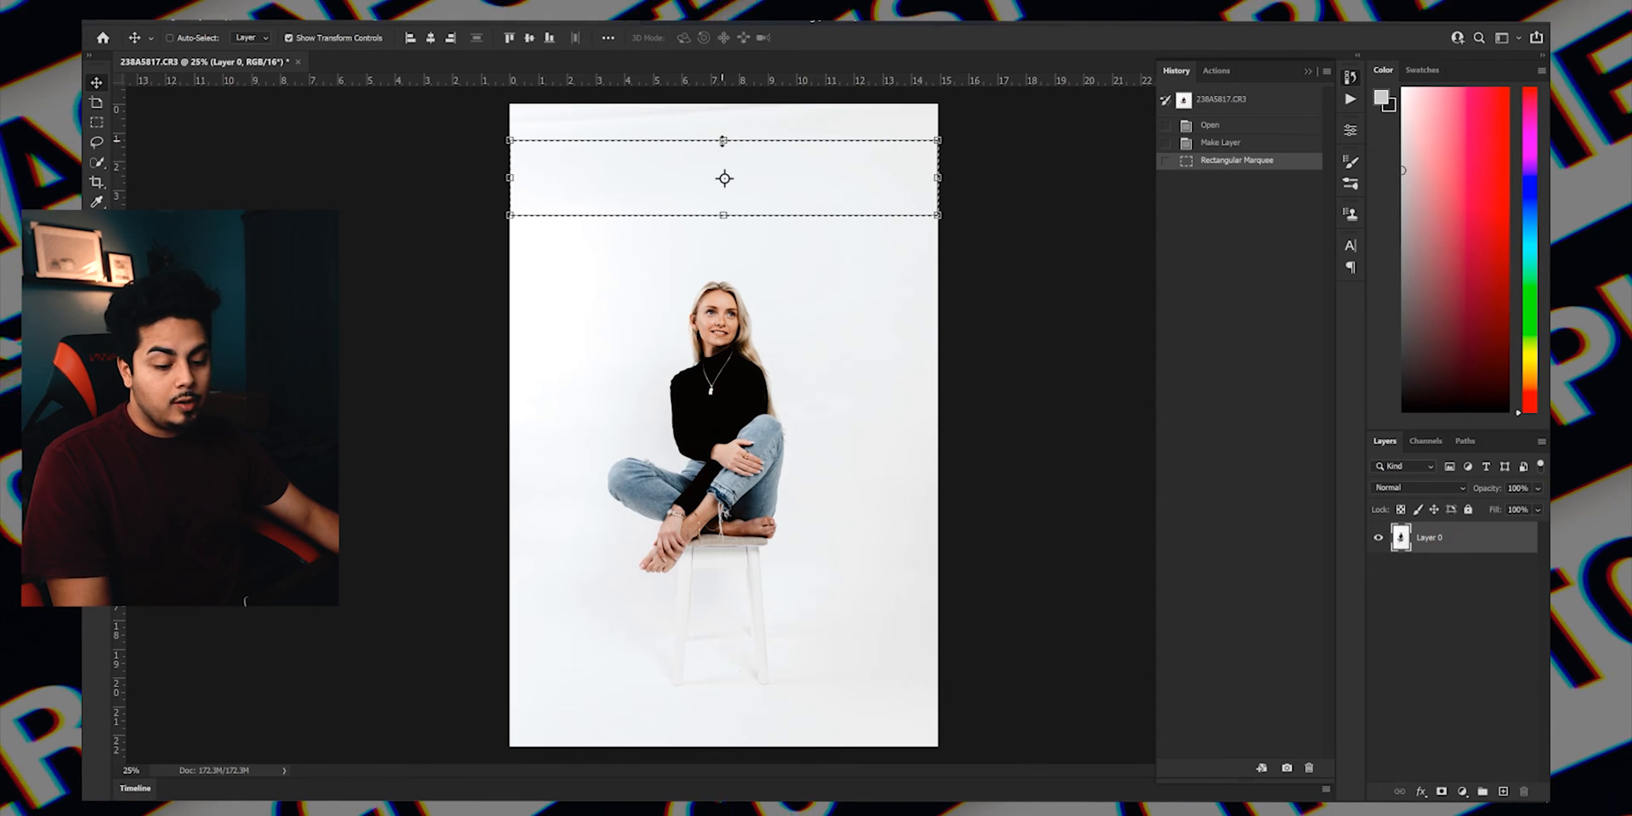
pyautogui.moveTo(722, 140); pyautogui.dragTo(724, 104)
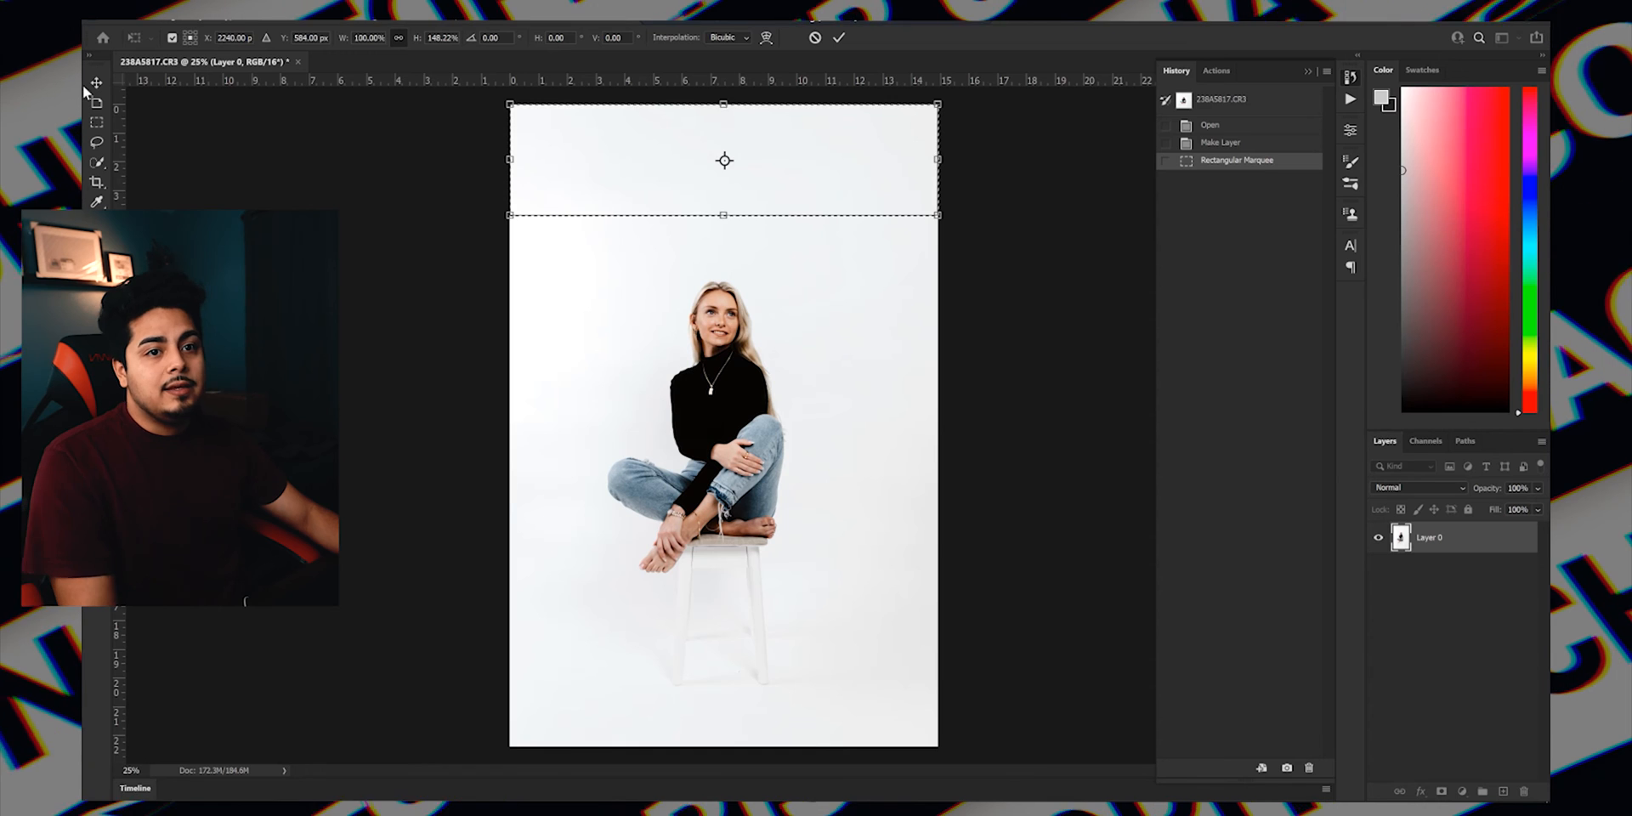
pyautogui.press('Return')
pyautogui.press('m')
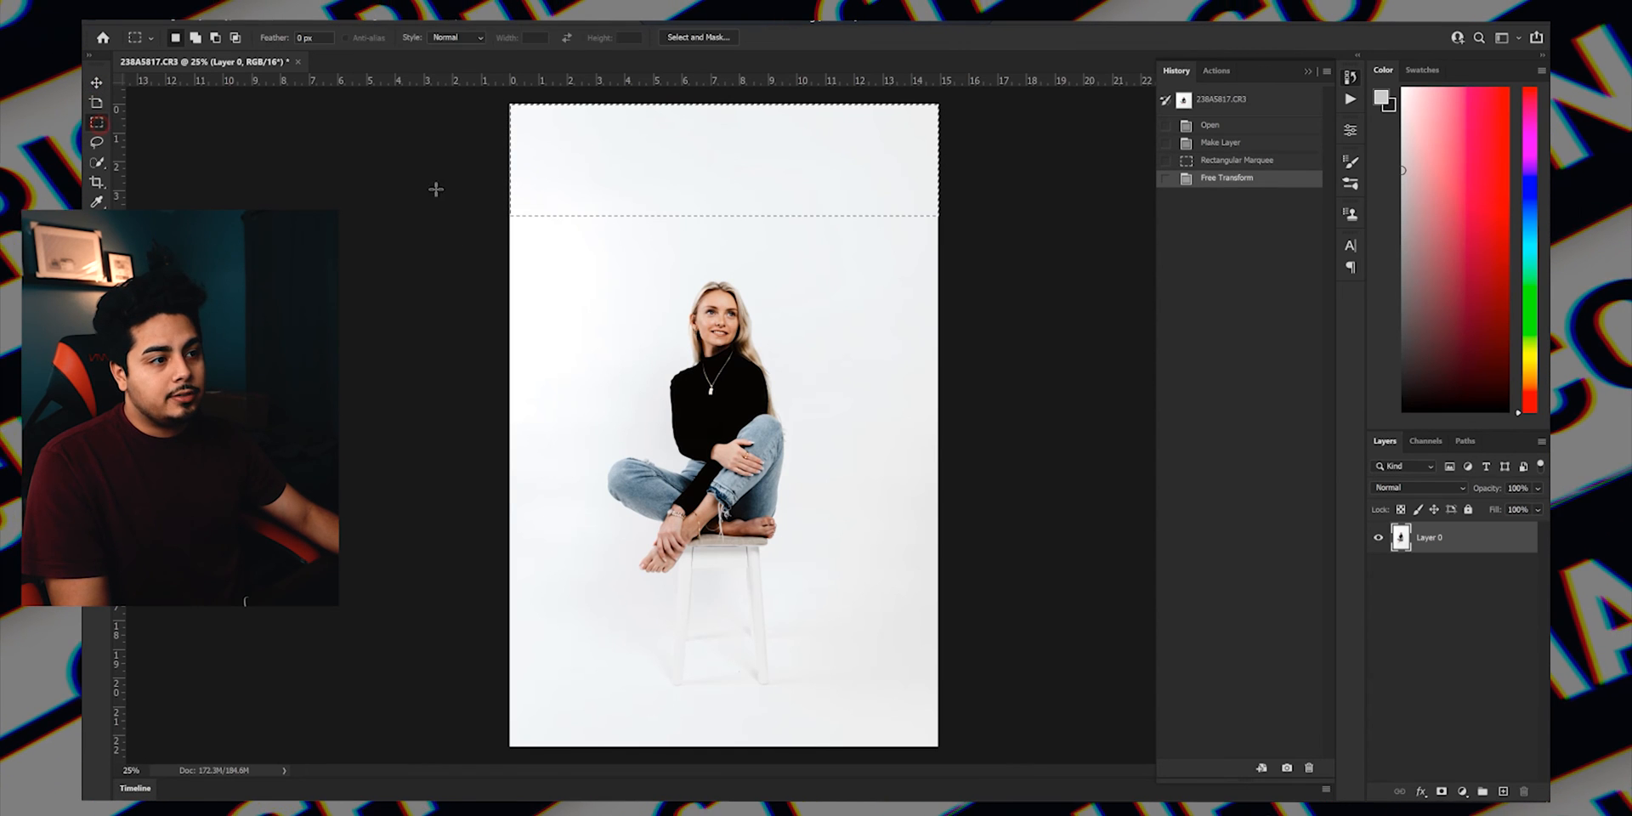
pyautogui.rightClick(762, 204)
pyautogui.click(791, 212)
pyautogui.click(96, 82)
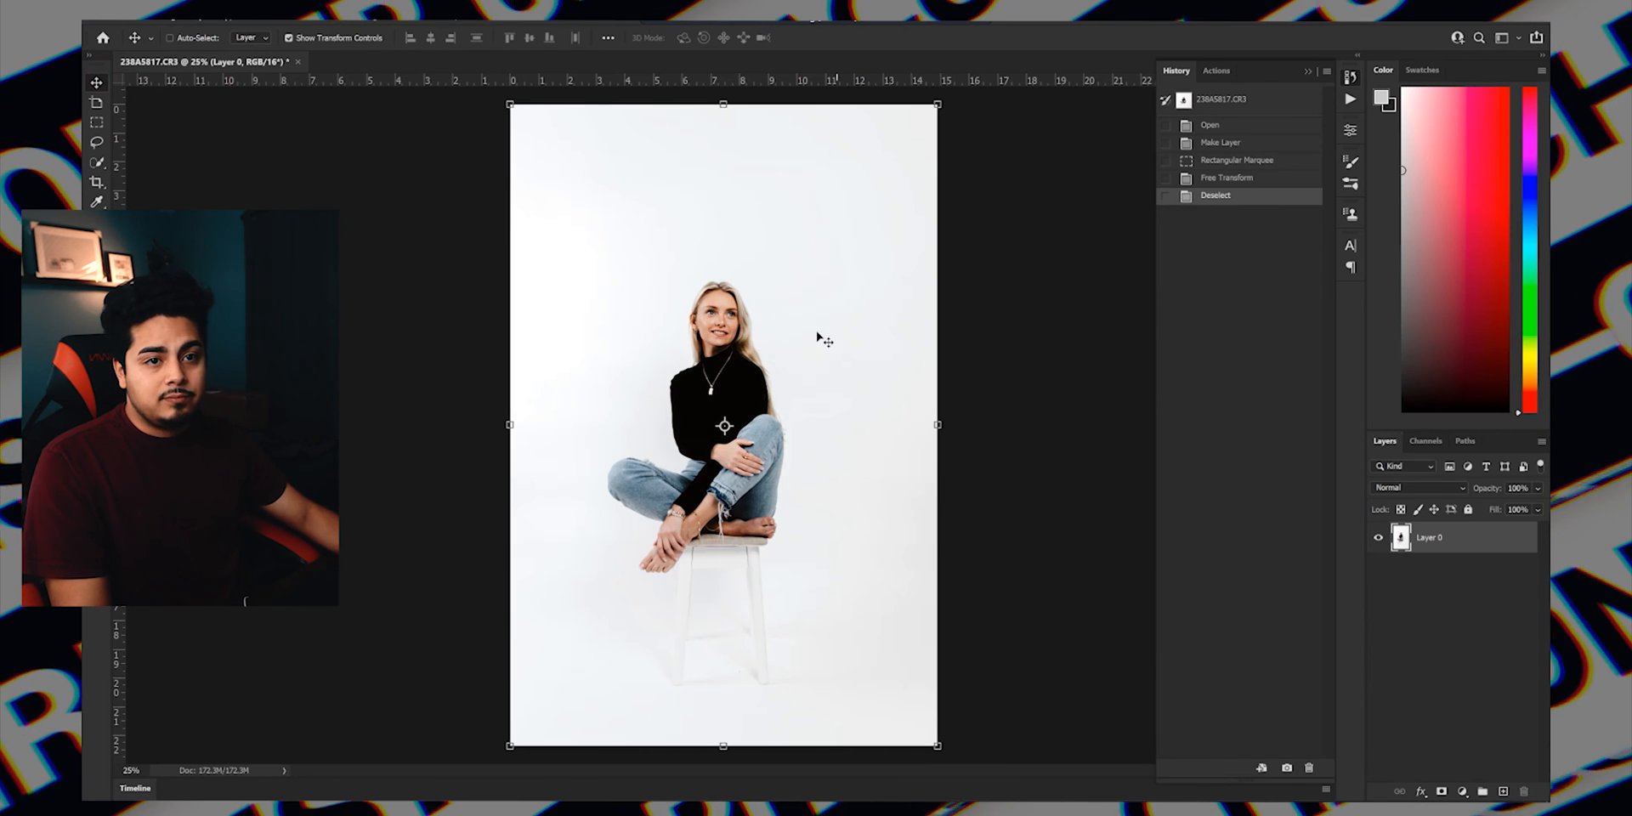
# Scale the portrait layer down proportionally to 78.33% and move it slightly upward, keeping it horizontally centred on the canvas.
pyautogui.click(1386, 612)
pyautogui.click(750, 435)
pyautogui.click(882, 324)
pyautogui.click(1444, 537)
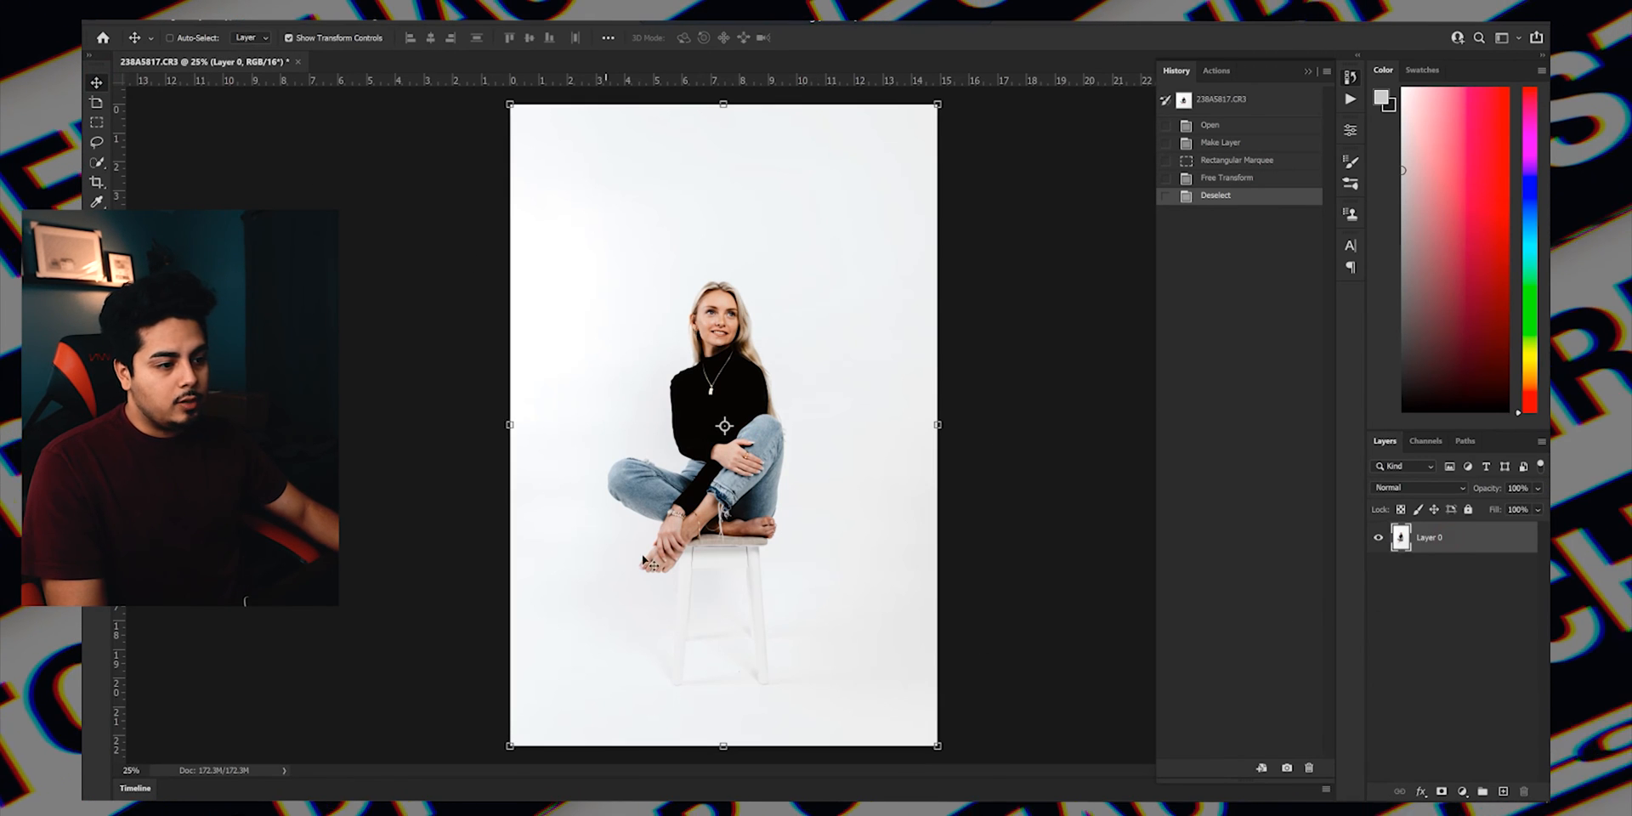
pyautogui.moveTo(724, 730); pyautogui.dragTo(736, 665)
pyautogui.moveTo(739, 612); pyautogui.dragTo(737, 585)
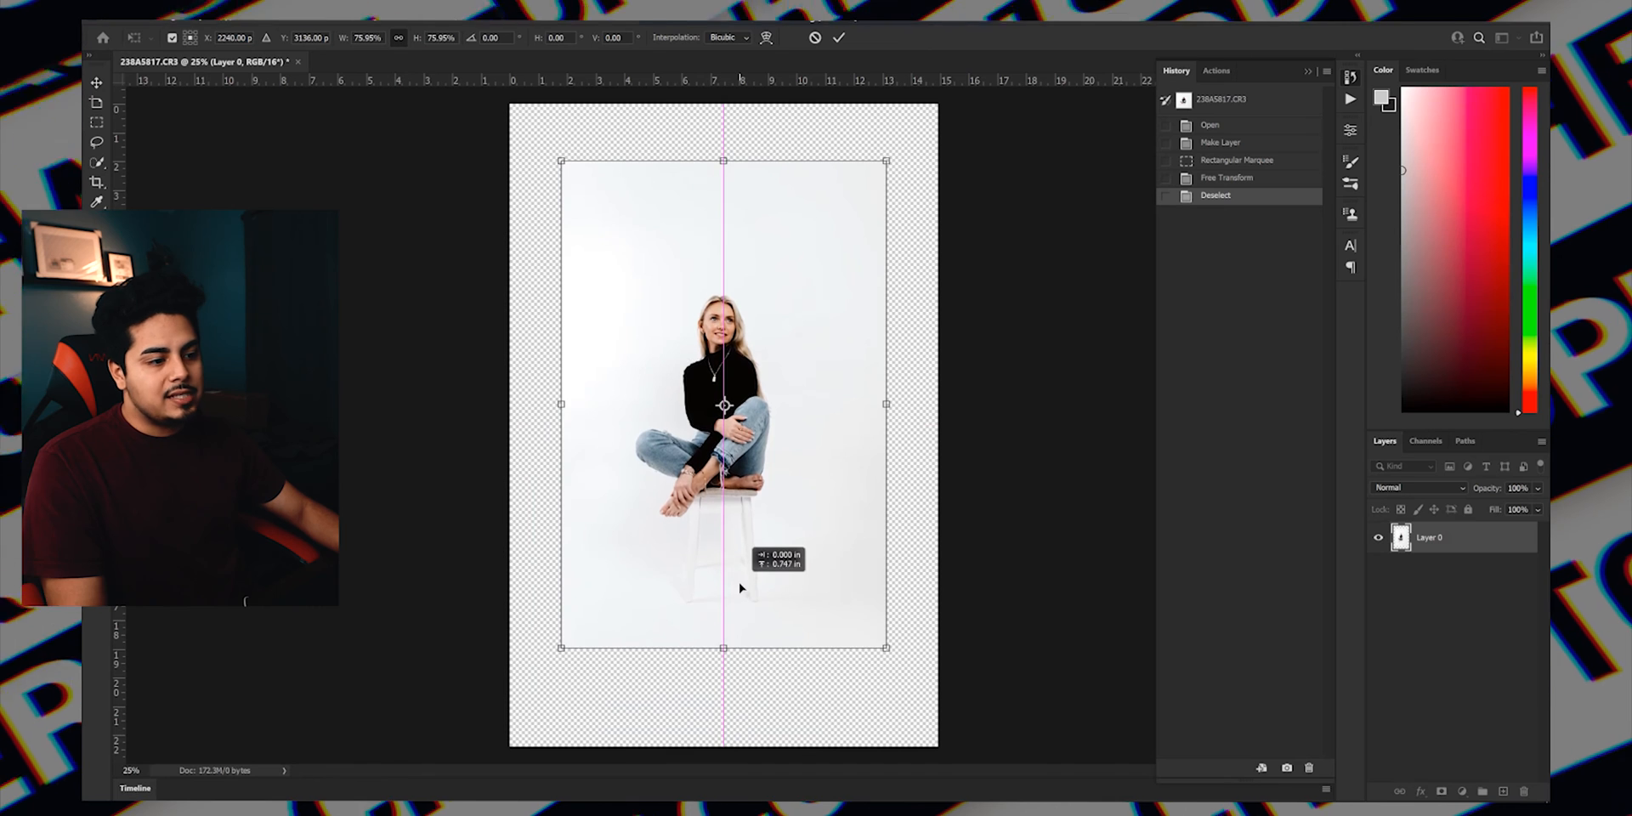
pyautogui.moveTo(724, 650); pyautogui.dragTo(725, 658)
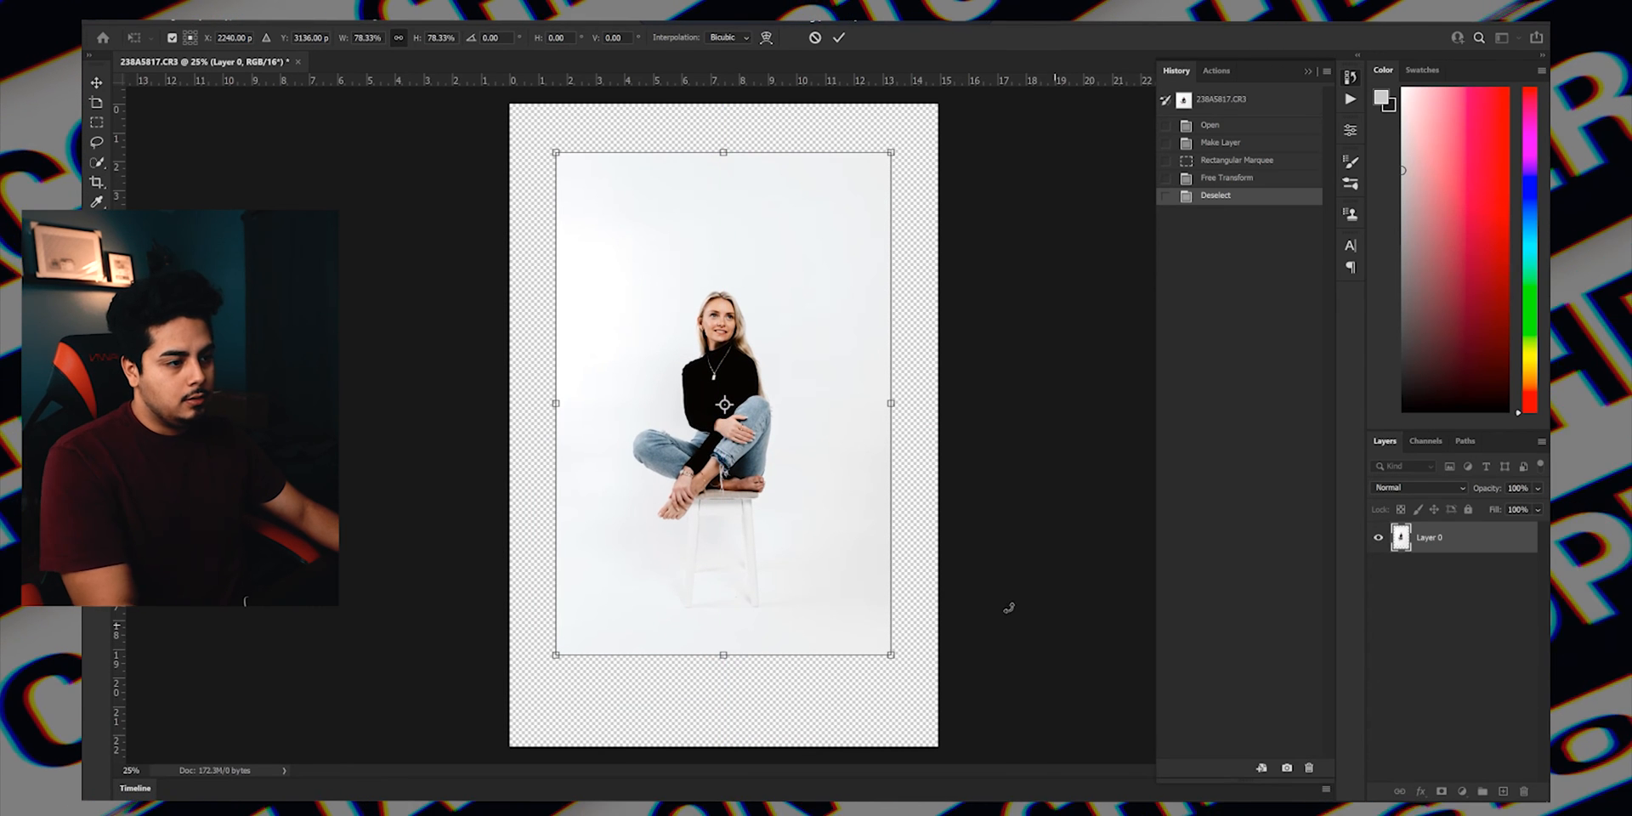
pyautogui.click(1437, 568)
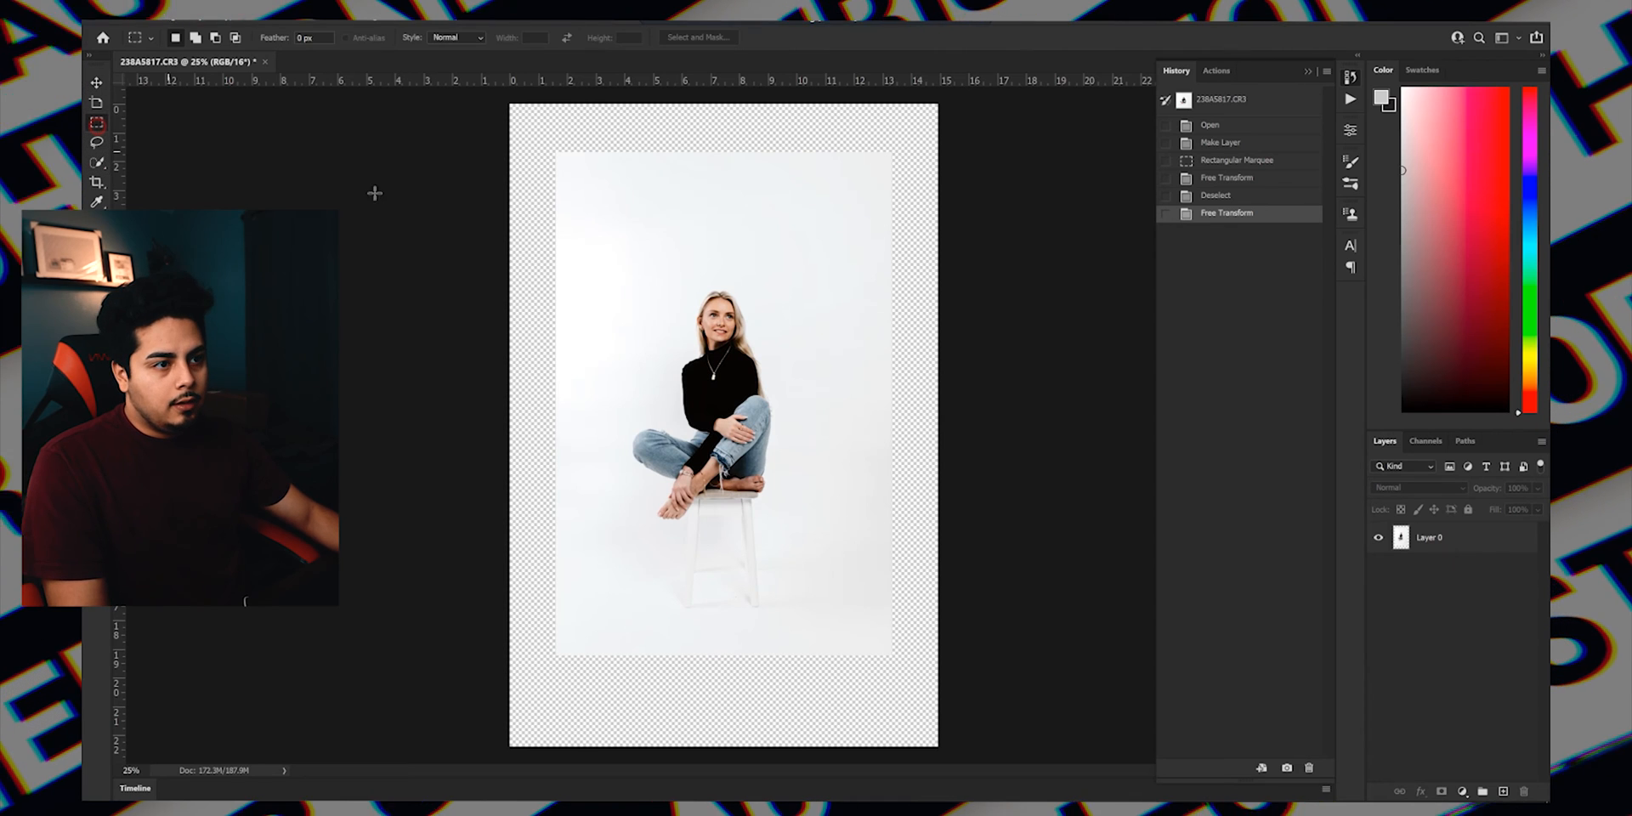
# Select the backdrop strip above the woman's head and stretch it to the canvas's top and both side edges, about 130.38% wide and 160.70% high.
pyautogui.moveTo(557, 156); pyautogui.dragTo(886, 245)
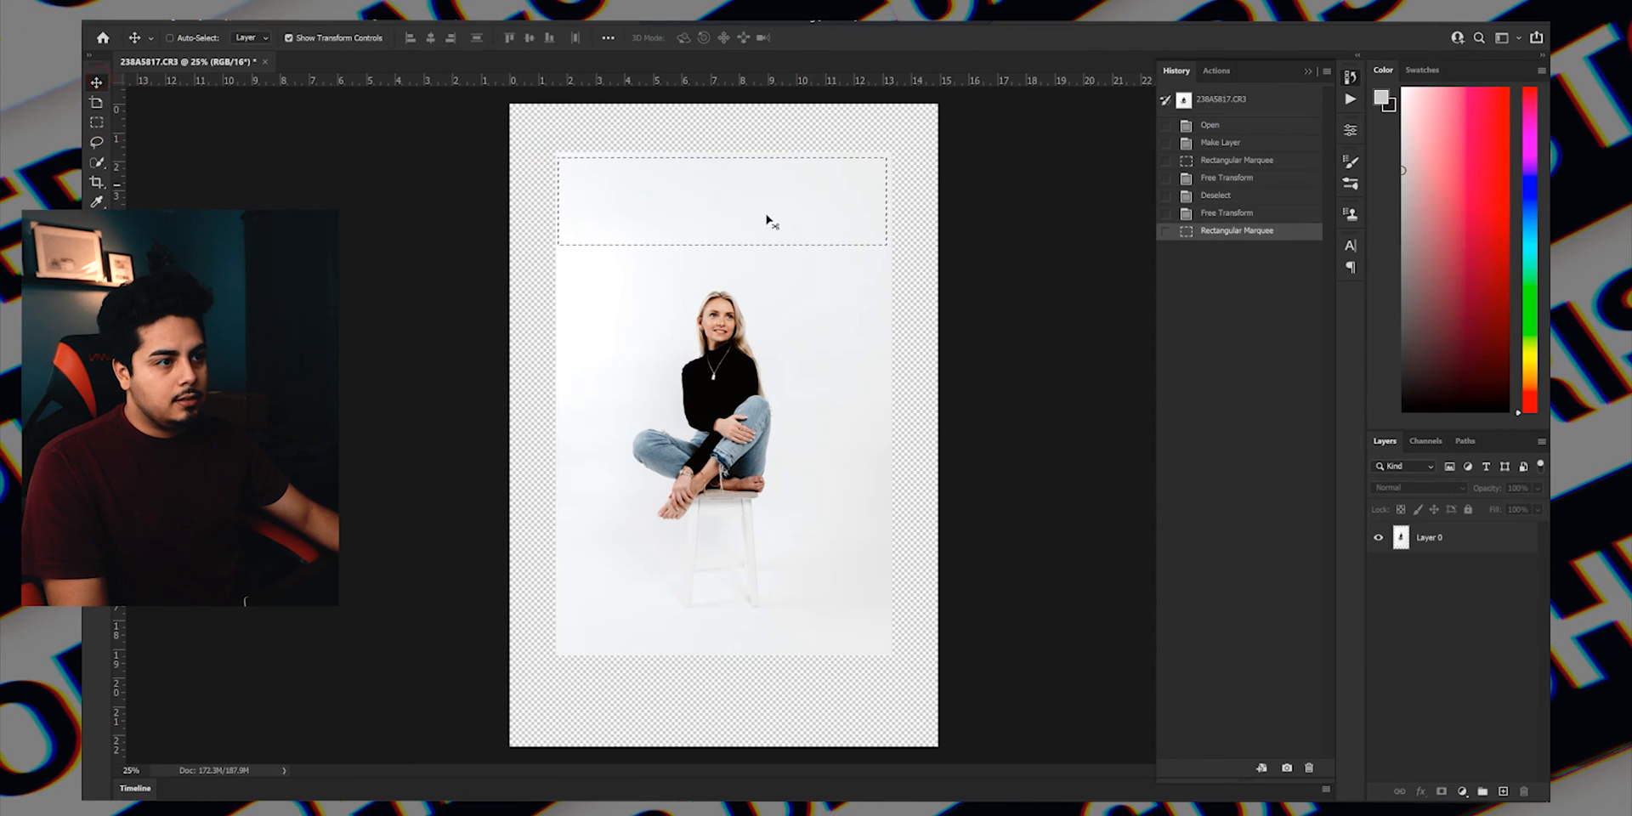
pyautogui.click(1463, 541)
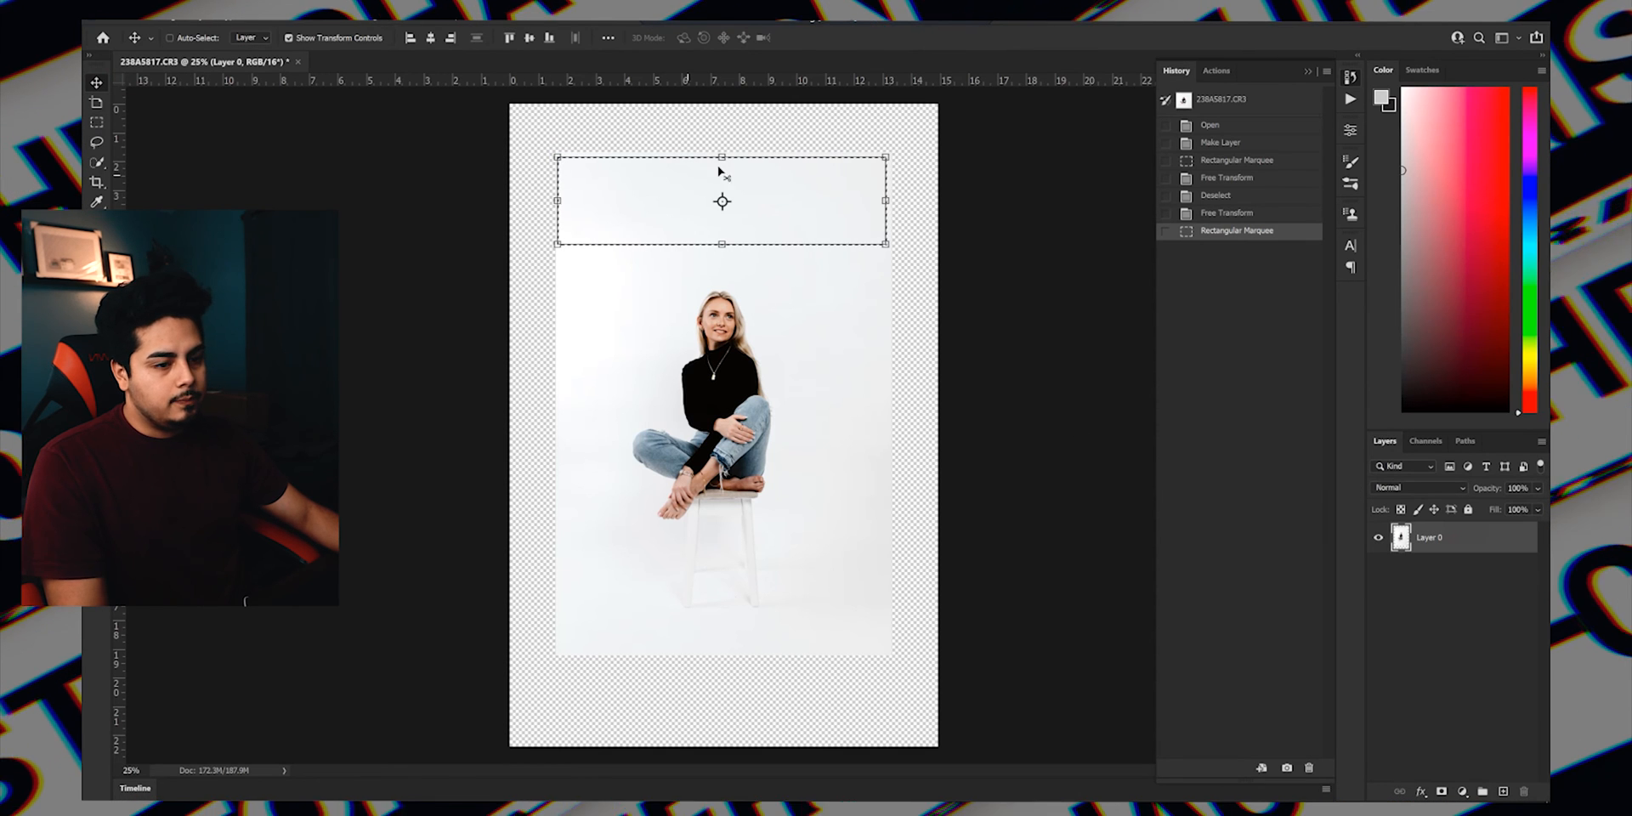
pyautogui.moveTo(721, 124); pyautogui.dragTo(723, 81)
pyautogui.moveTo(920, 175); pyautogui.dragTo(936, 175)
pyautogui.moveTo(557, 173); pyautogui.dragTo(511, 173)
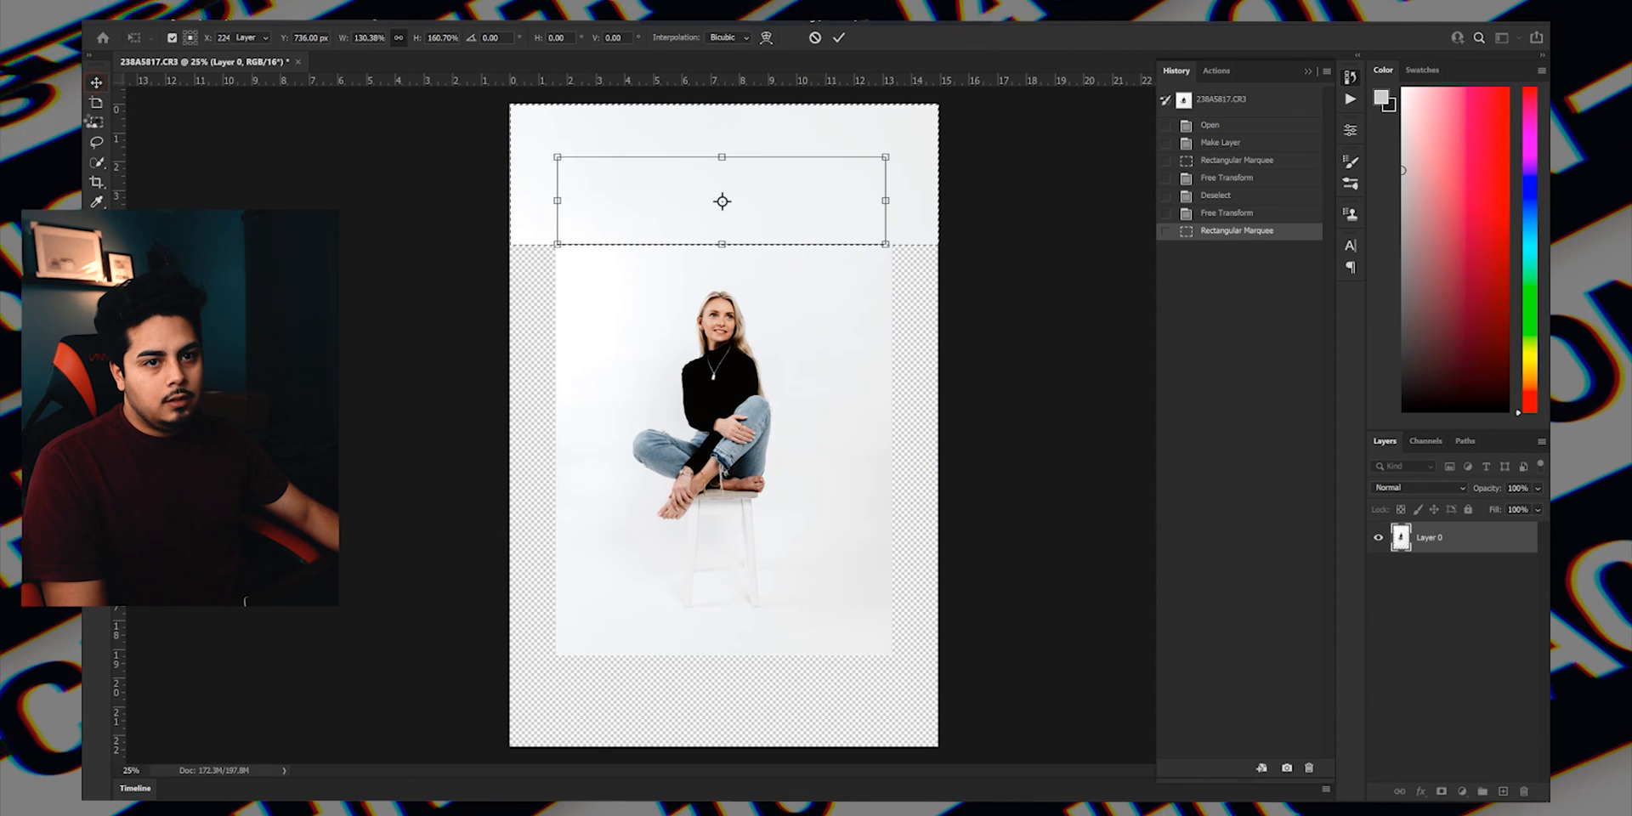
pyautogui.press('Return')
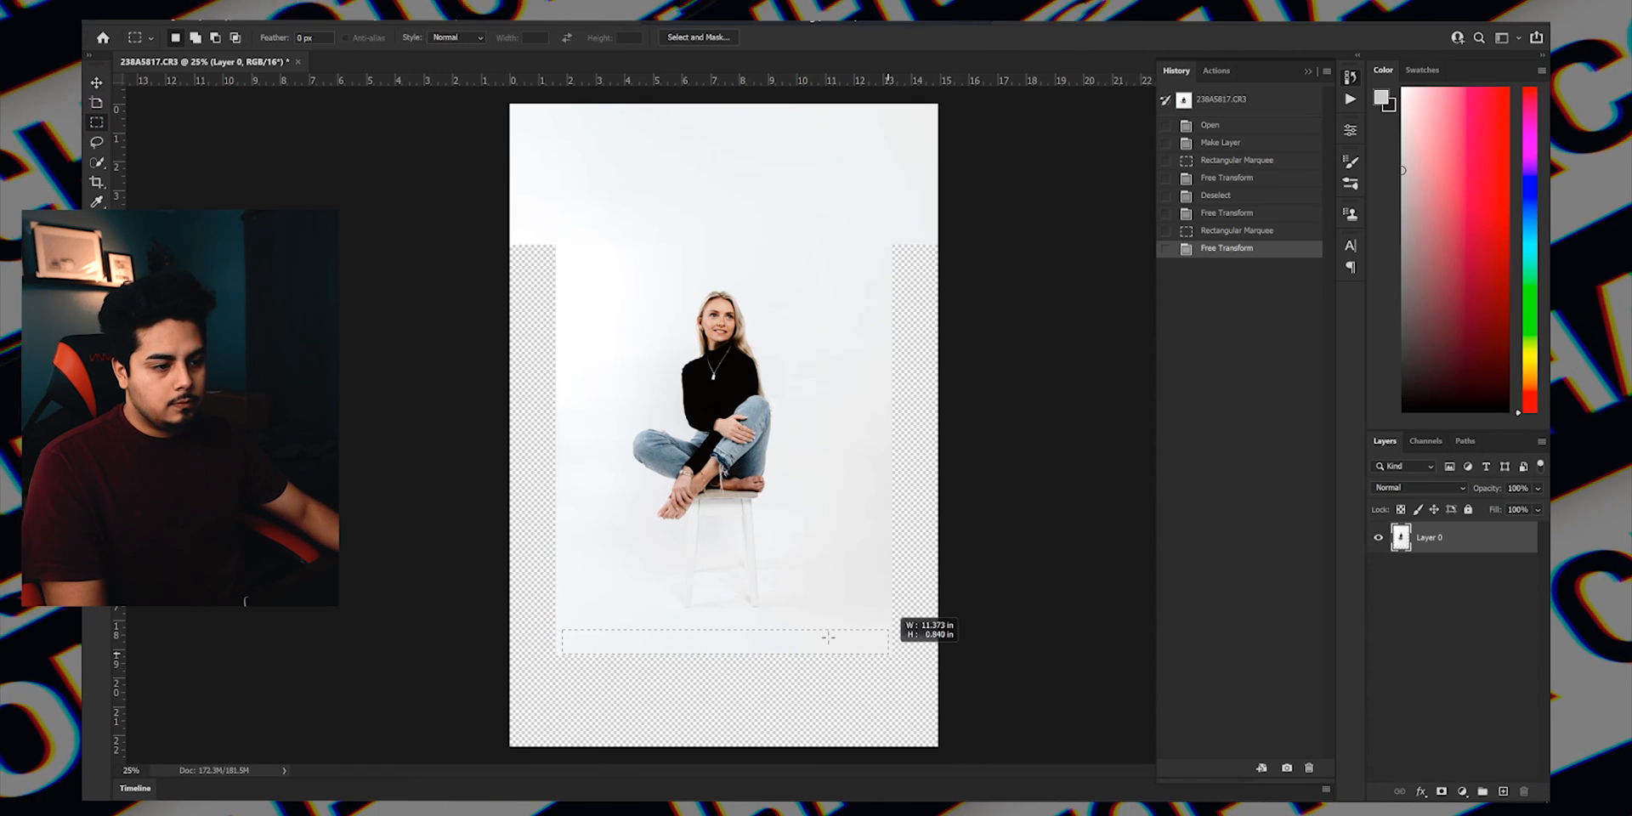
# Stretch the backdrop strip below the stool to fill the canvas's lower end, and the strip left of the woman to the canvas's left edge.
pyautogui.click(91, 86)
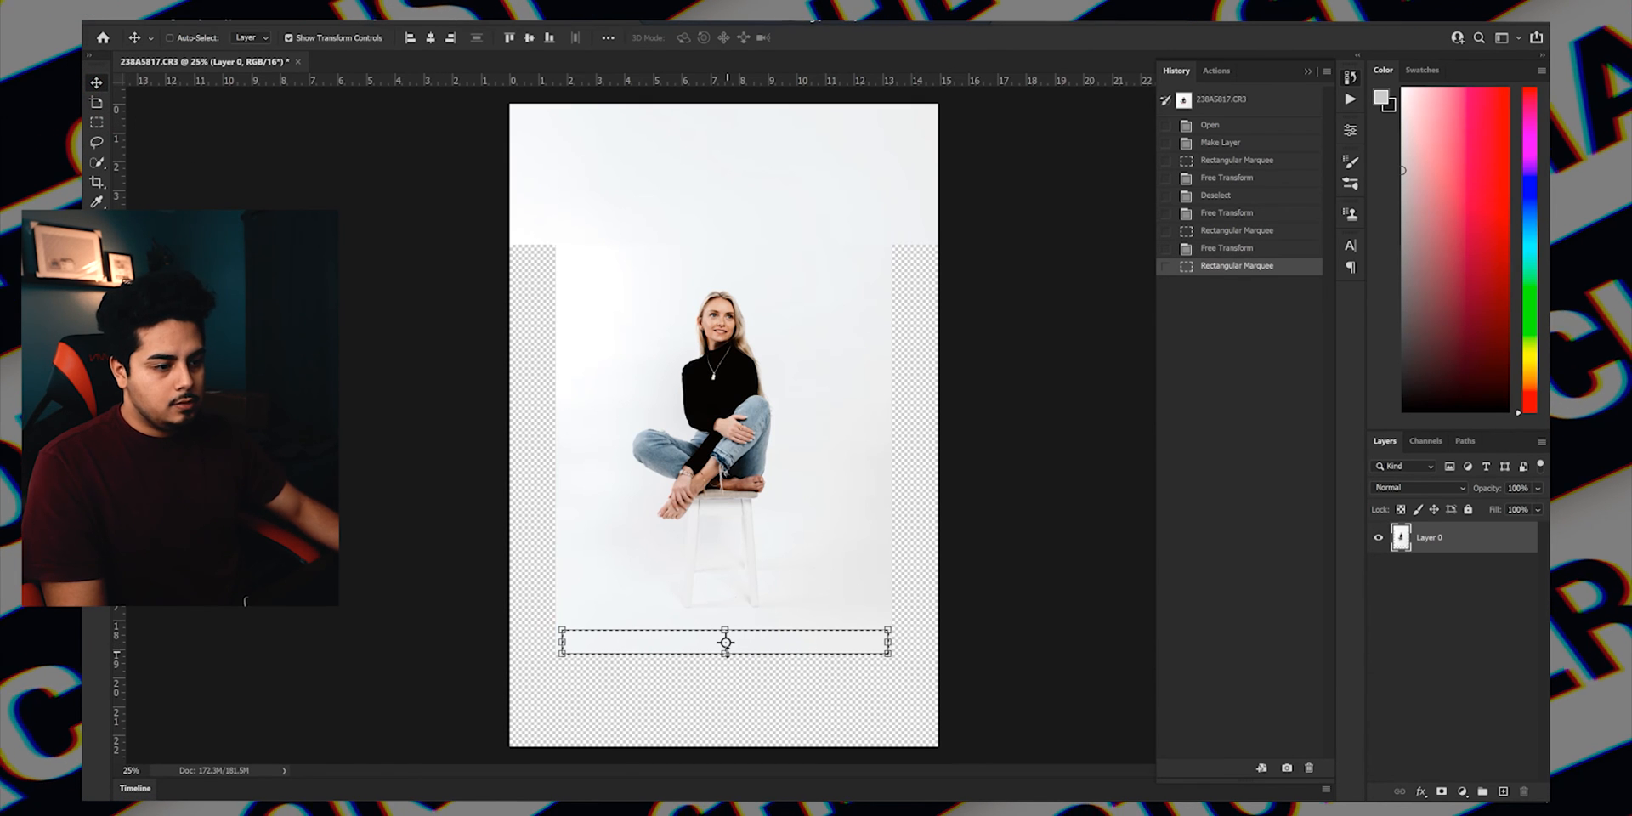
pyautogui.moveTo(727, 655); pyautogui.dragTo(732, 746)
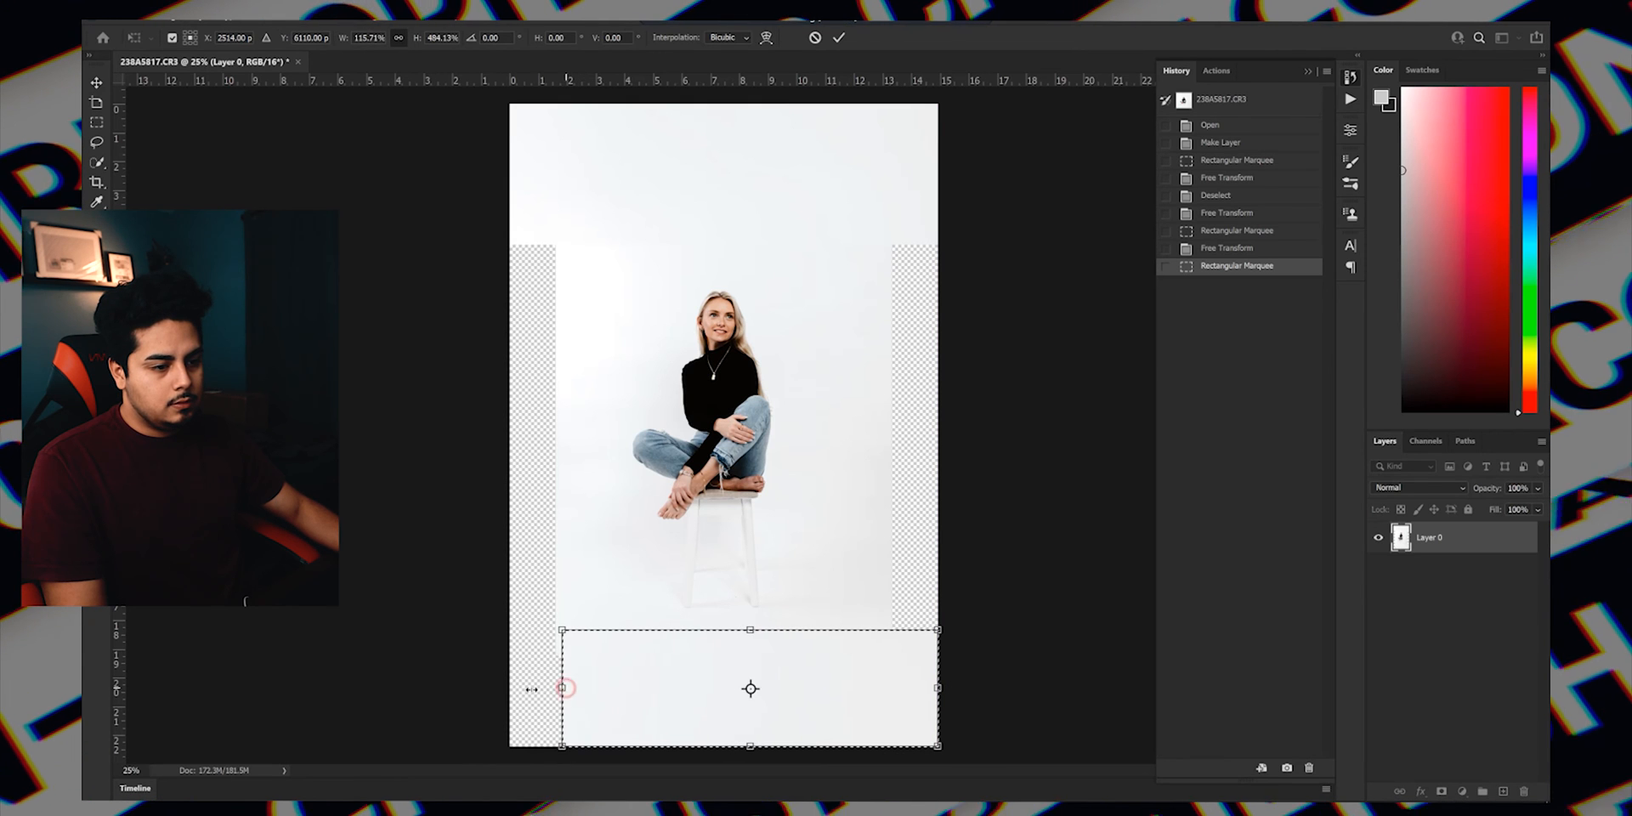
pyautogui.click(96, 126)
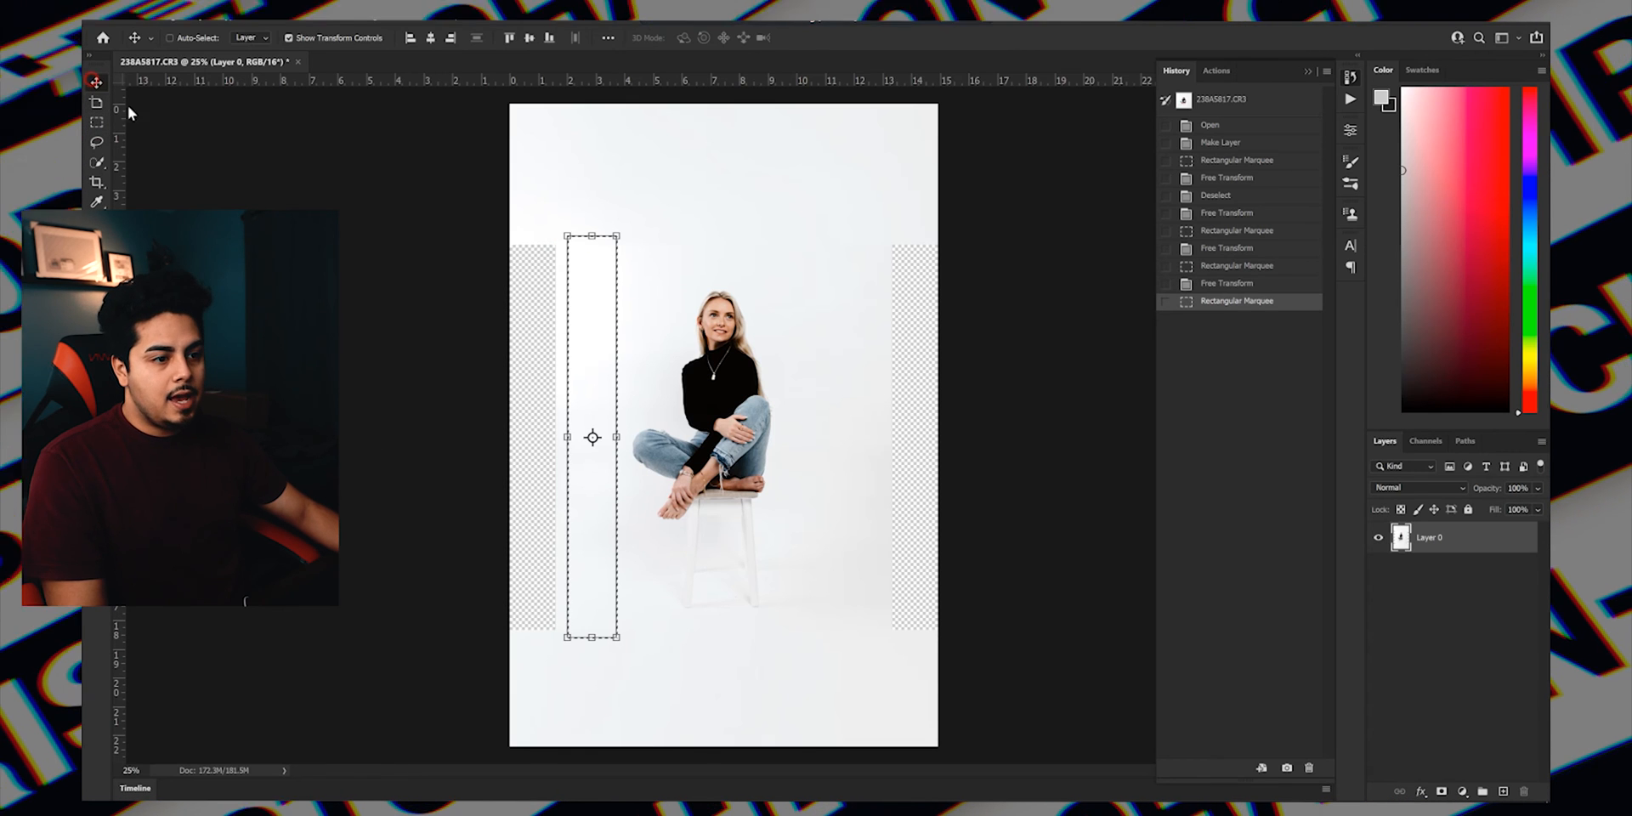
pyautogui.moveTo(529, 433)
pyautogui.mouseDown()
pyautogui.moveTo(464, 430)
pyautogui.moveTo(512, 438)
pyautogui.mouseUp()
pyautogui.click(93, 125)
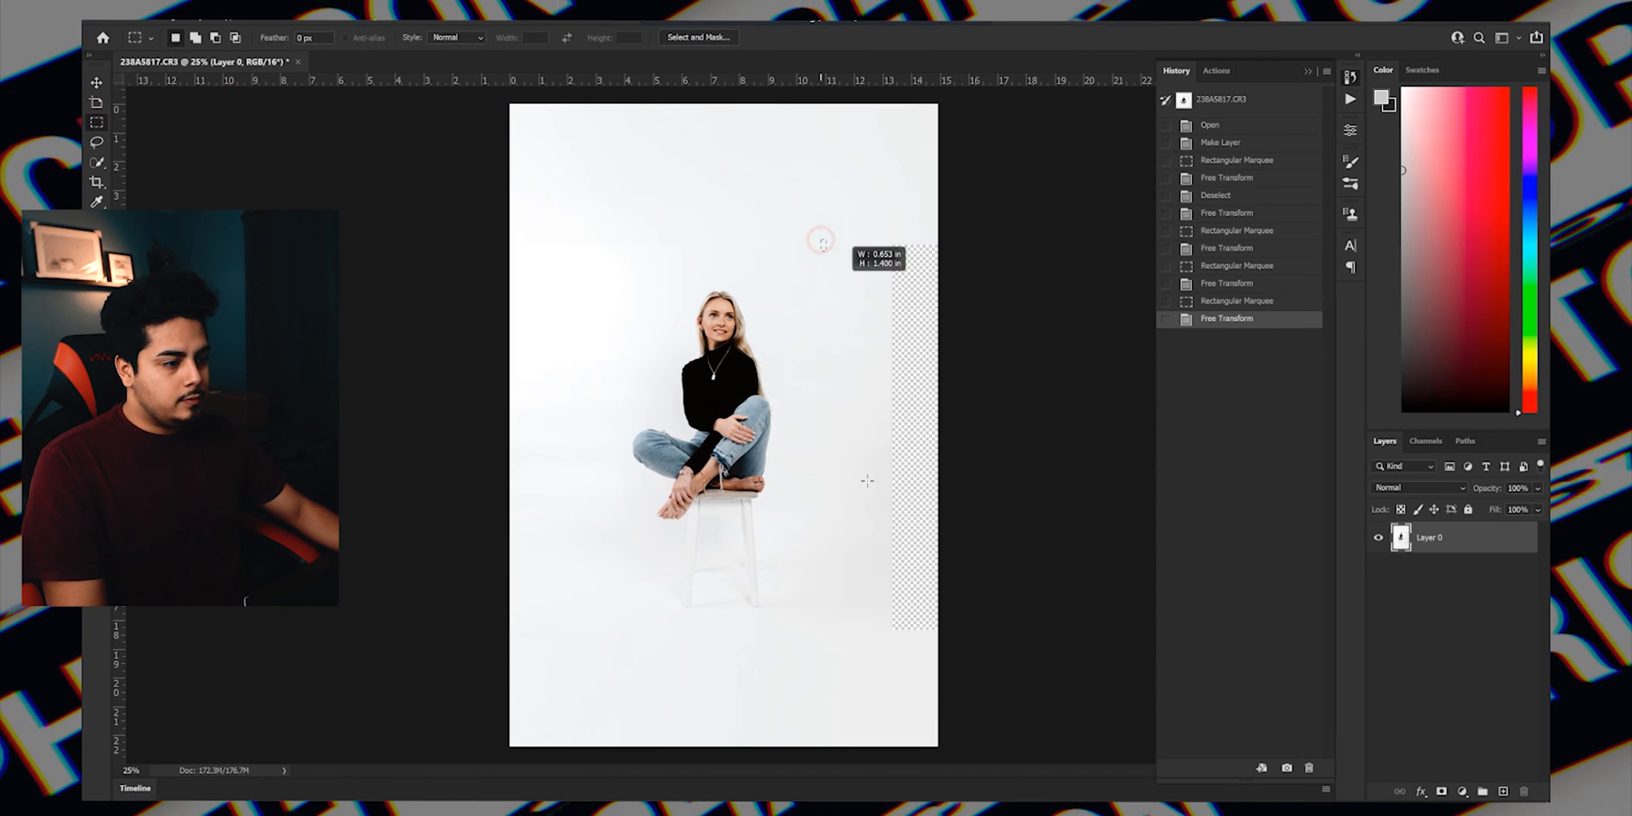
# Select the tall backdrop strip right of the woman, widen it to about 175.43% up to the canvas's right edge, and deselect it.
pyautogui.moveTo(820, 240); pyautogui.dragTo(887, 656)
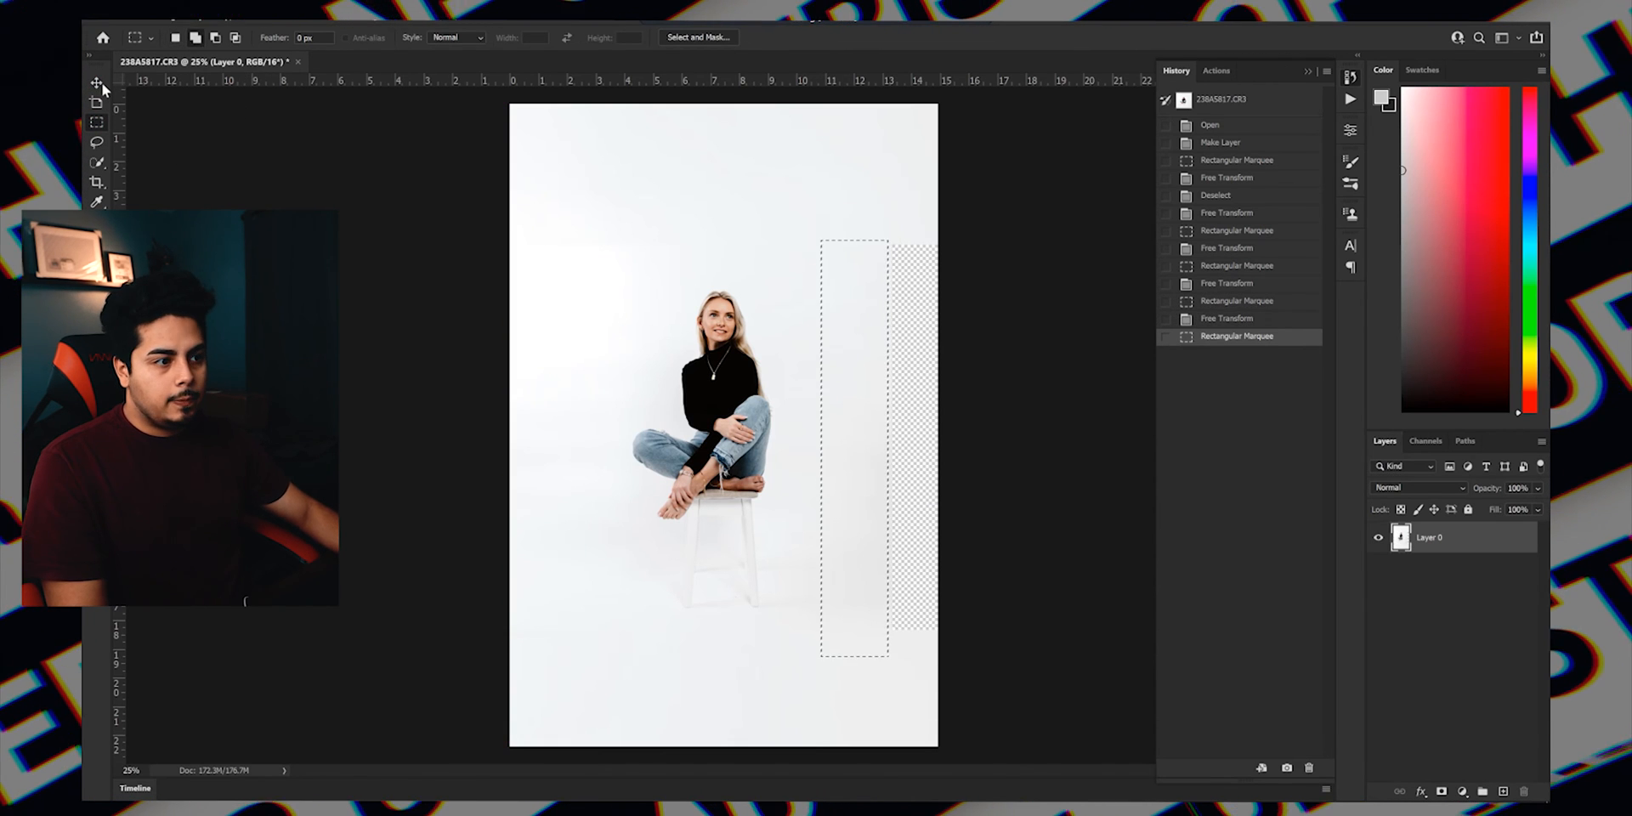
pyautogui.press('v')
pyautogui.moveTo(935, 448); pyautogui.dragTo(938, 448)
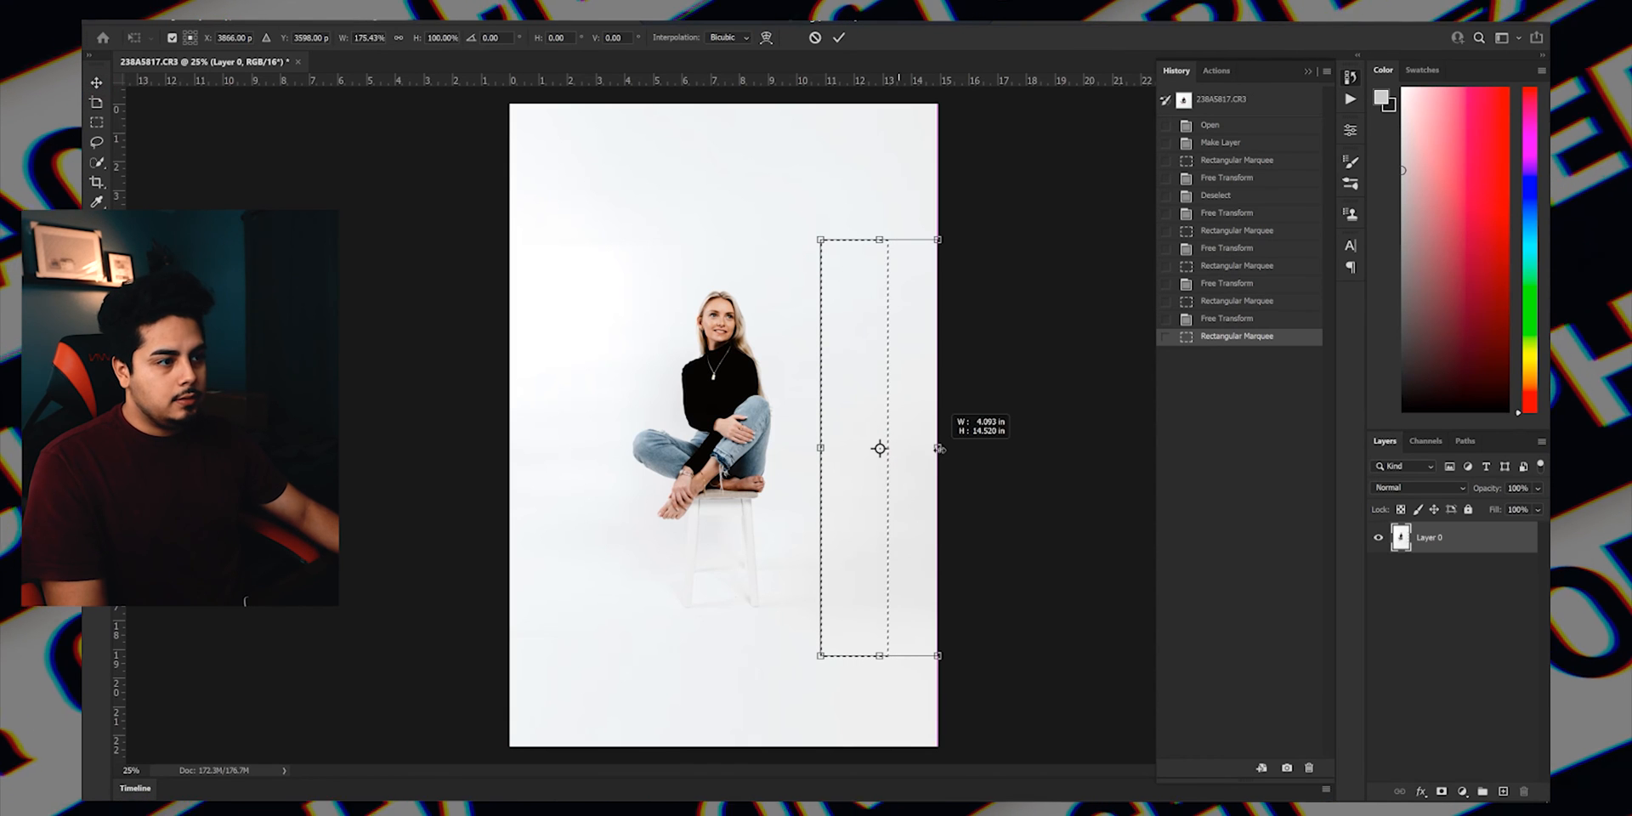
pyautogui.press('Return')
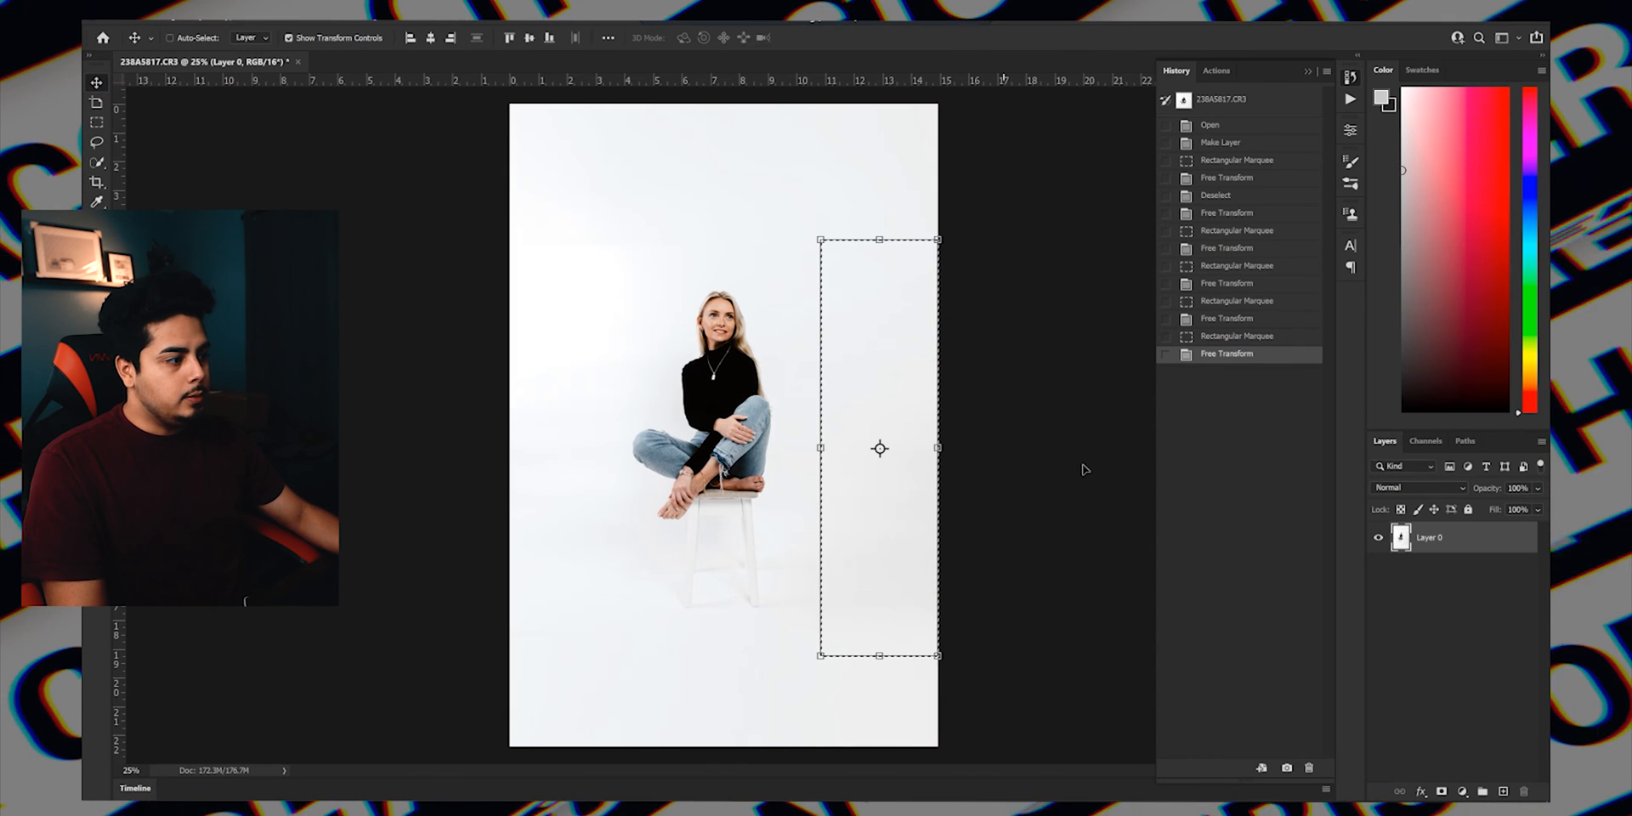
pyautogui.click(1447, 610)
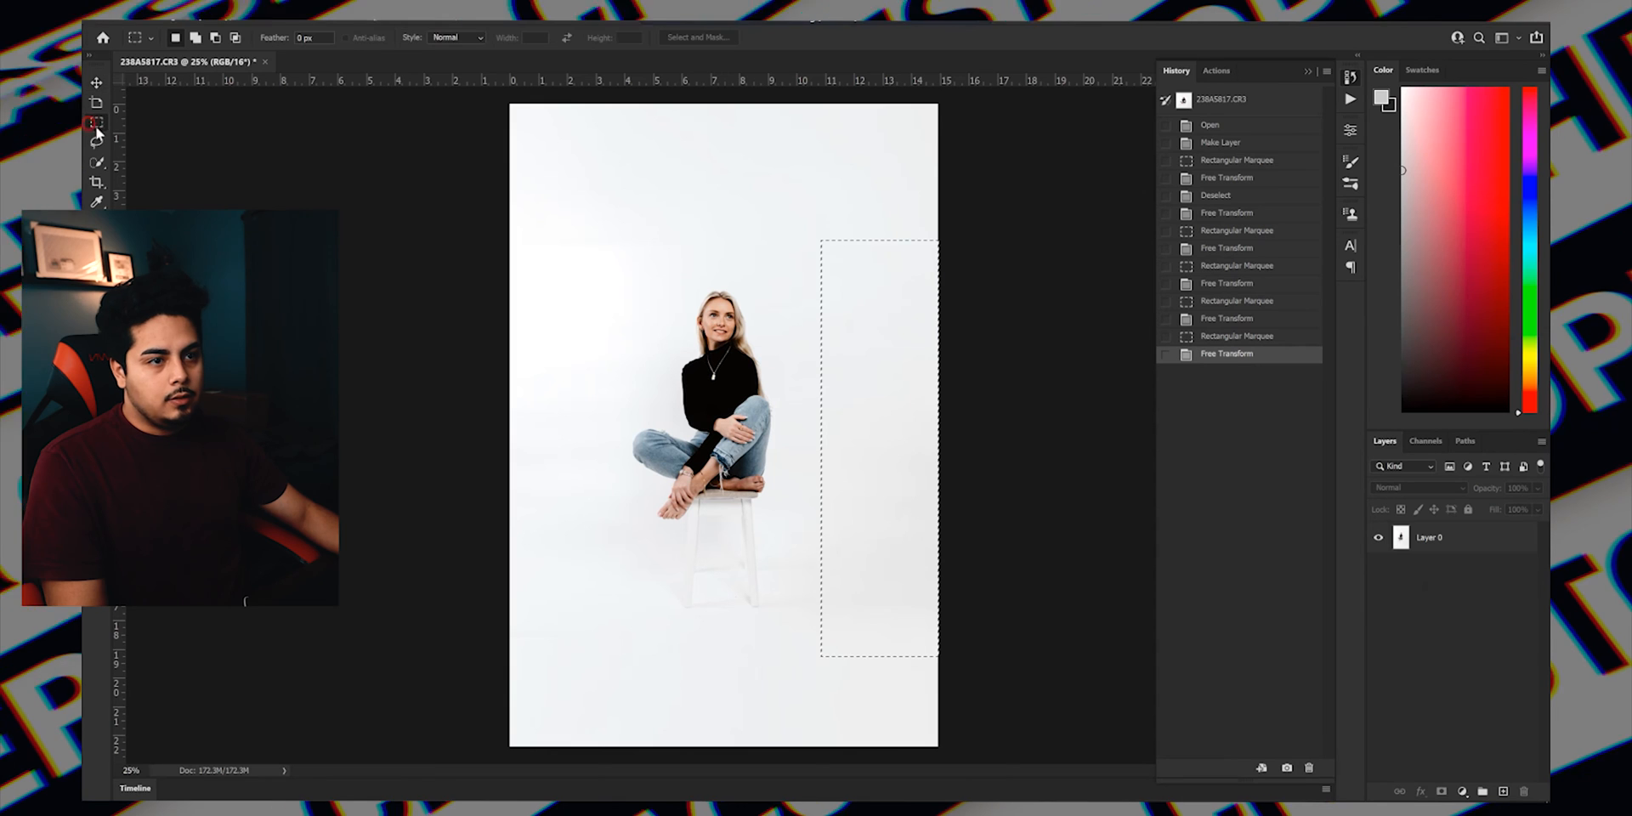
pyautogui.rightClick(840, 273)
pyautogui.click(868, 278)
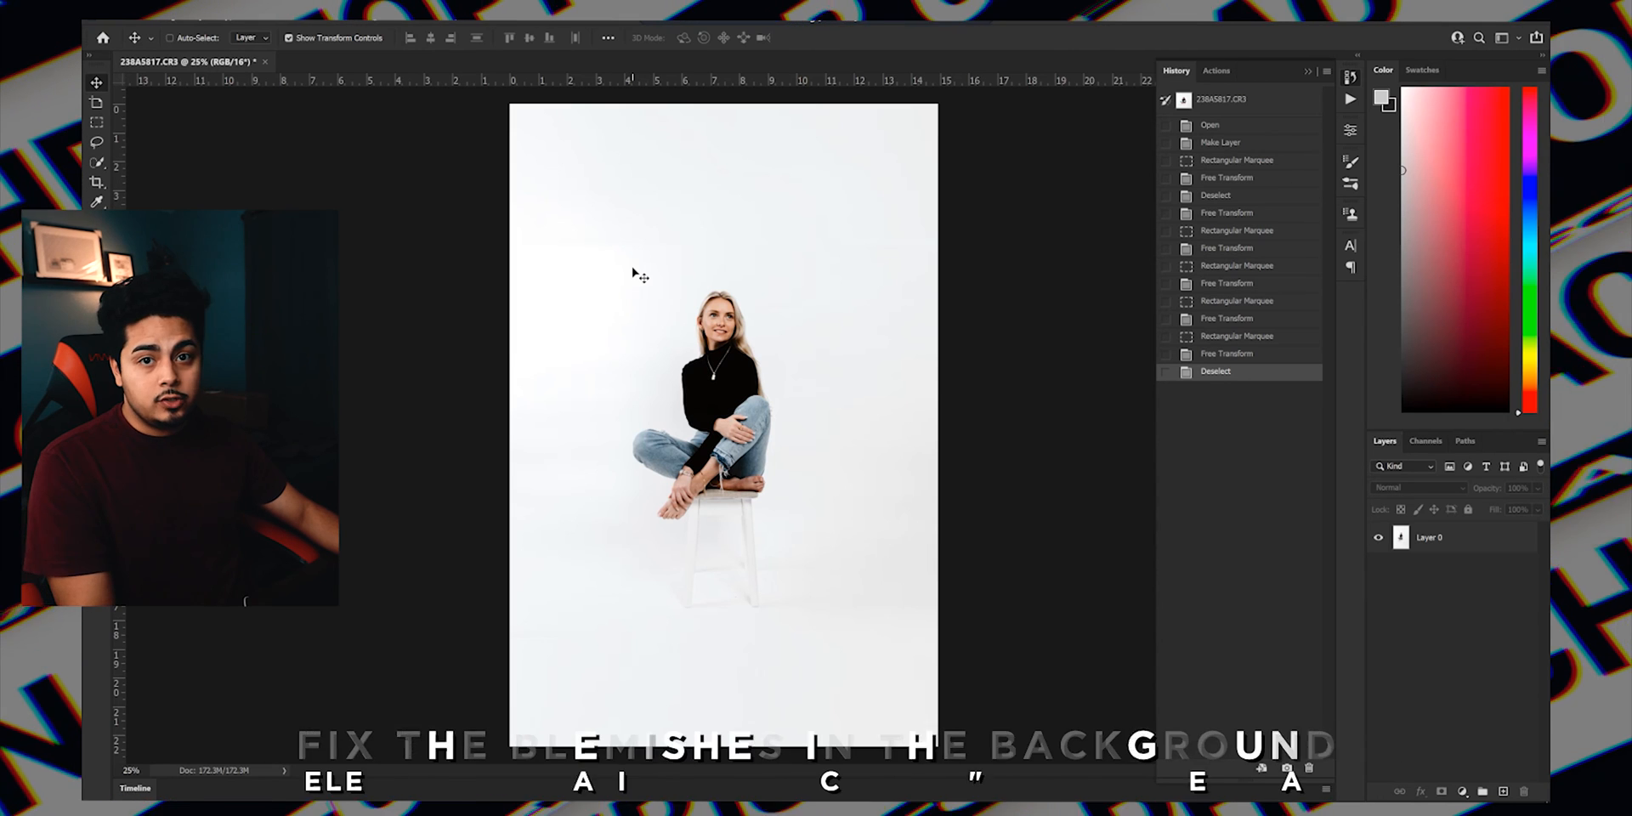
# Set up the Healing Brush on Layer 0 with a brush size of 493 px.
pyautogui.press('j')
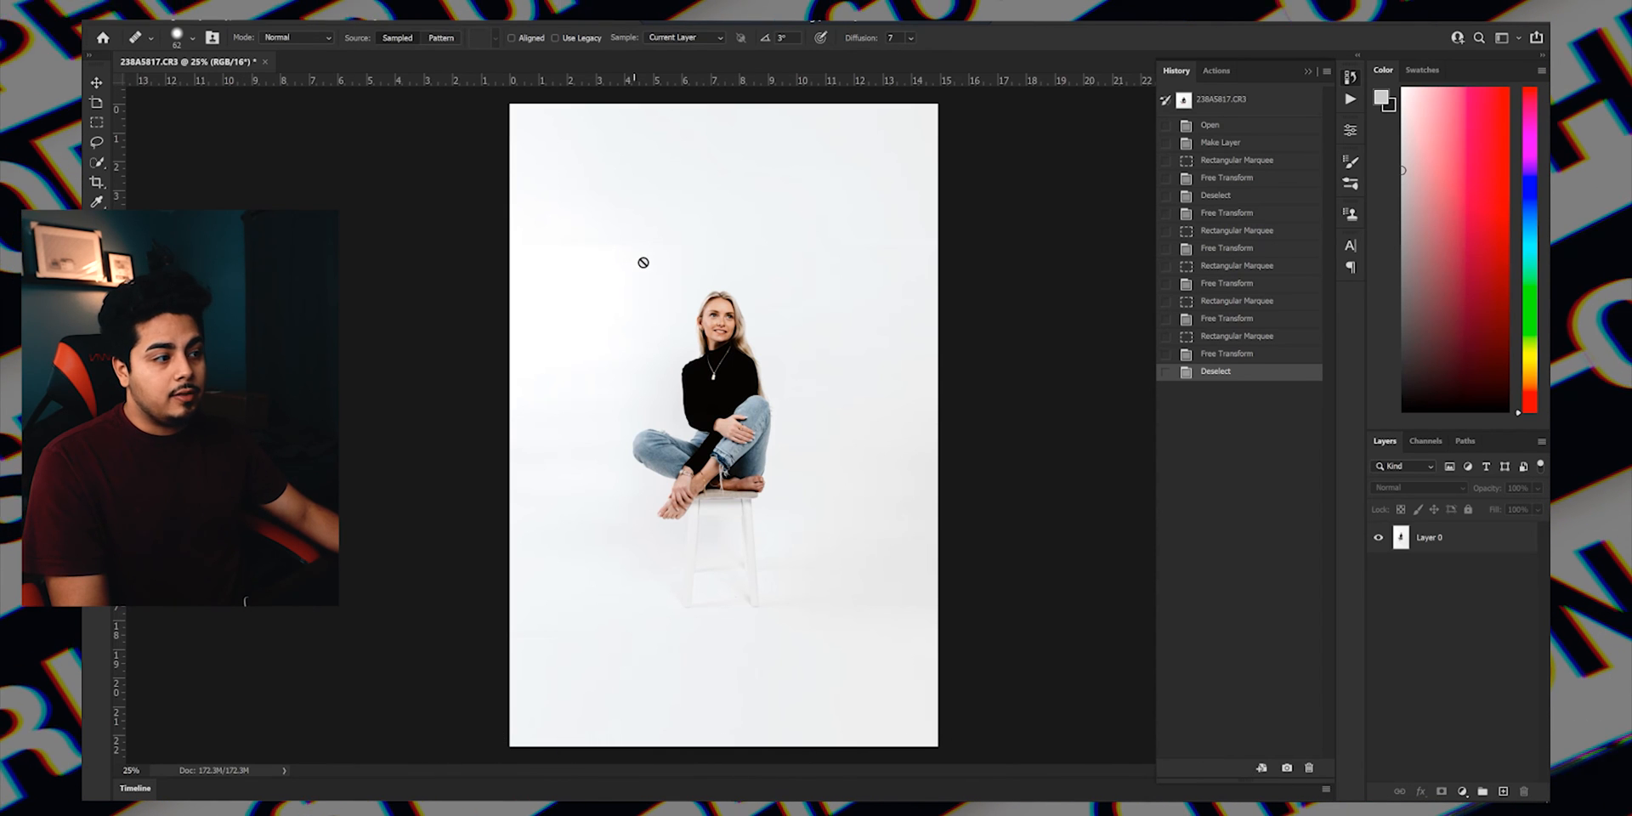
pyautogui.click(1436, 537)
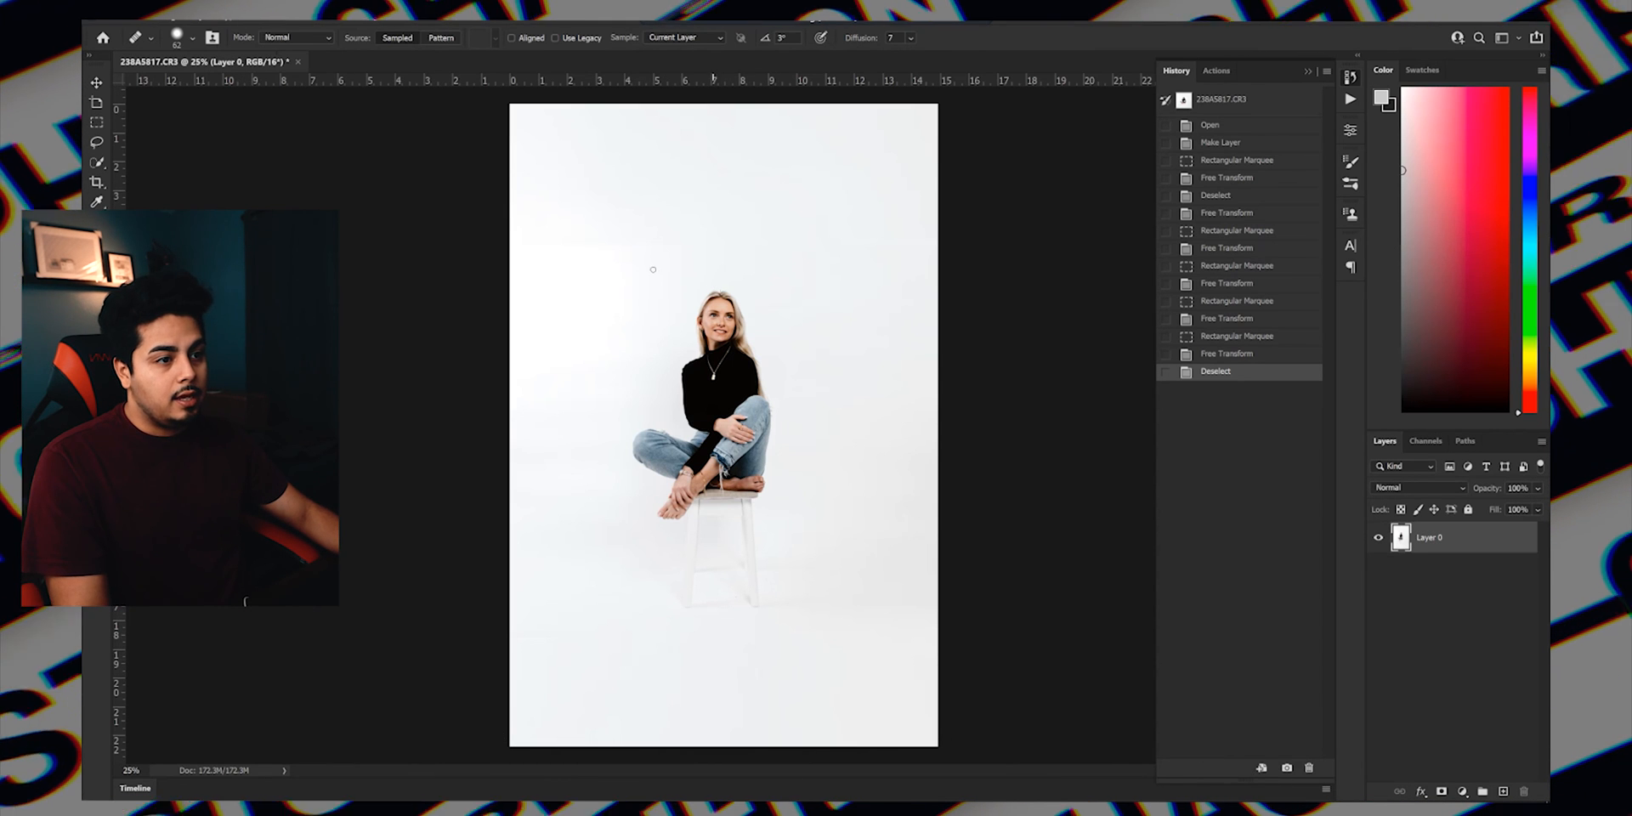
pyautogui.click(192, 38)
pyautogui.moveTo(163, 82); pyautogui.dragTo(193, 81)
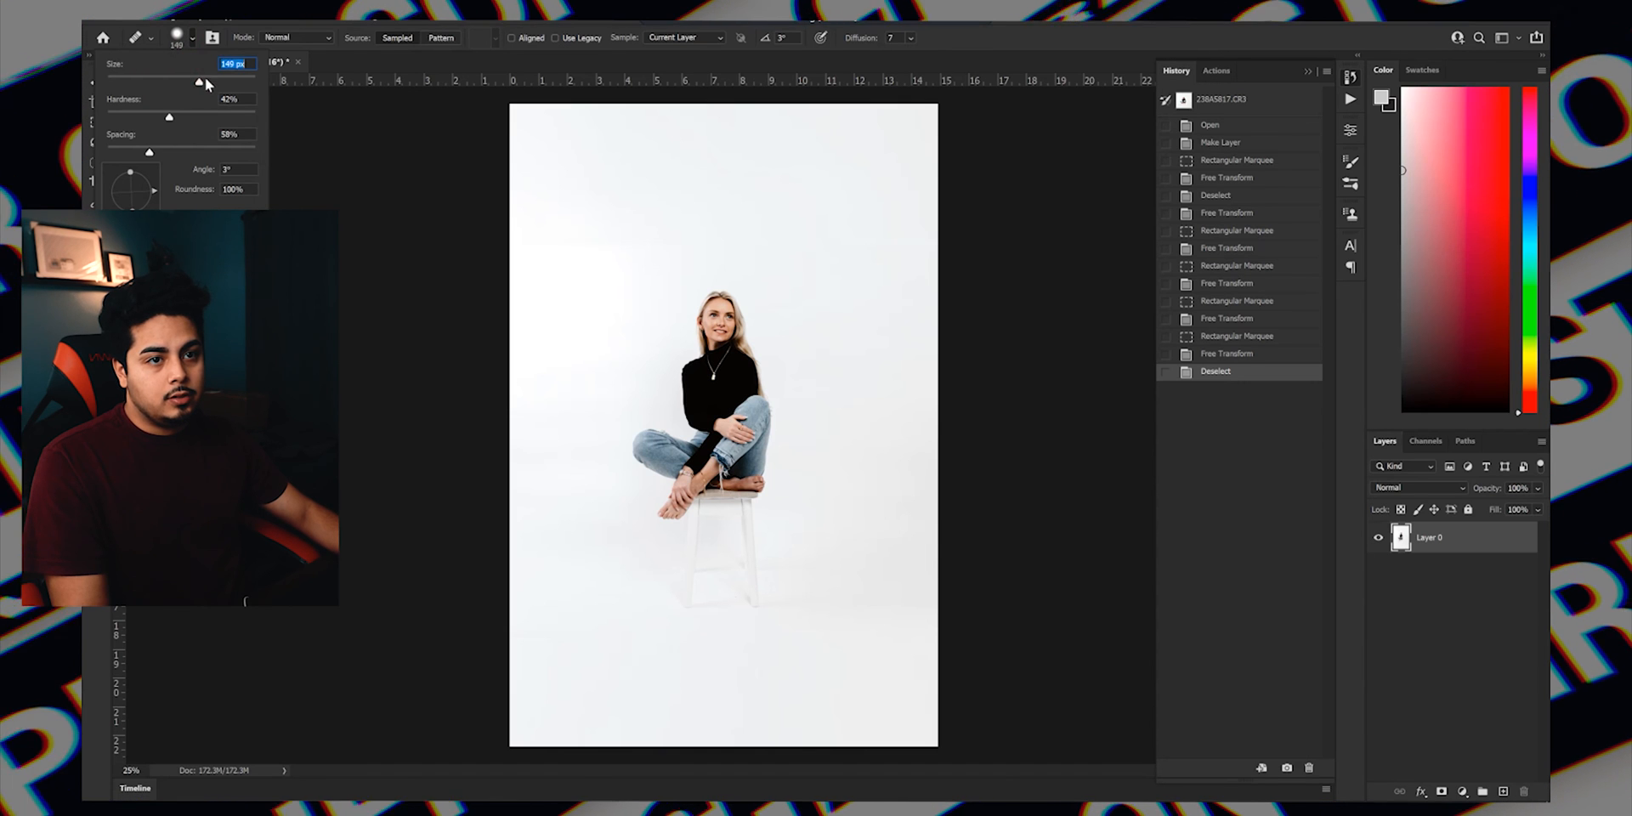
pyautogui.moveTo(216, 83); pyautogui.dragTo(256, 83)
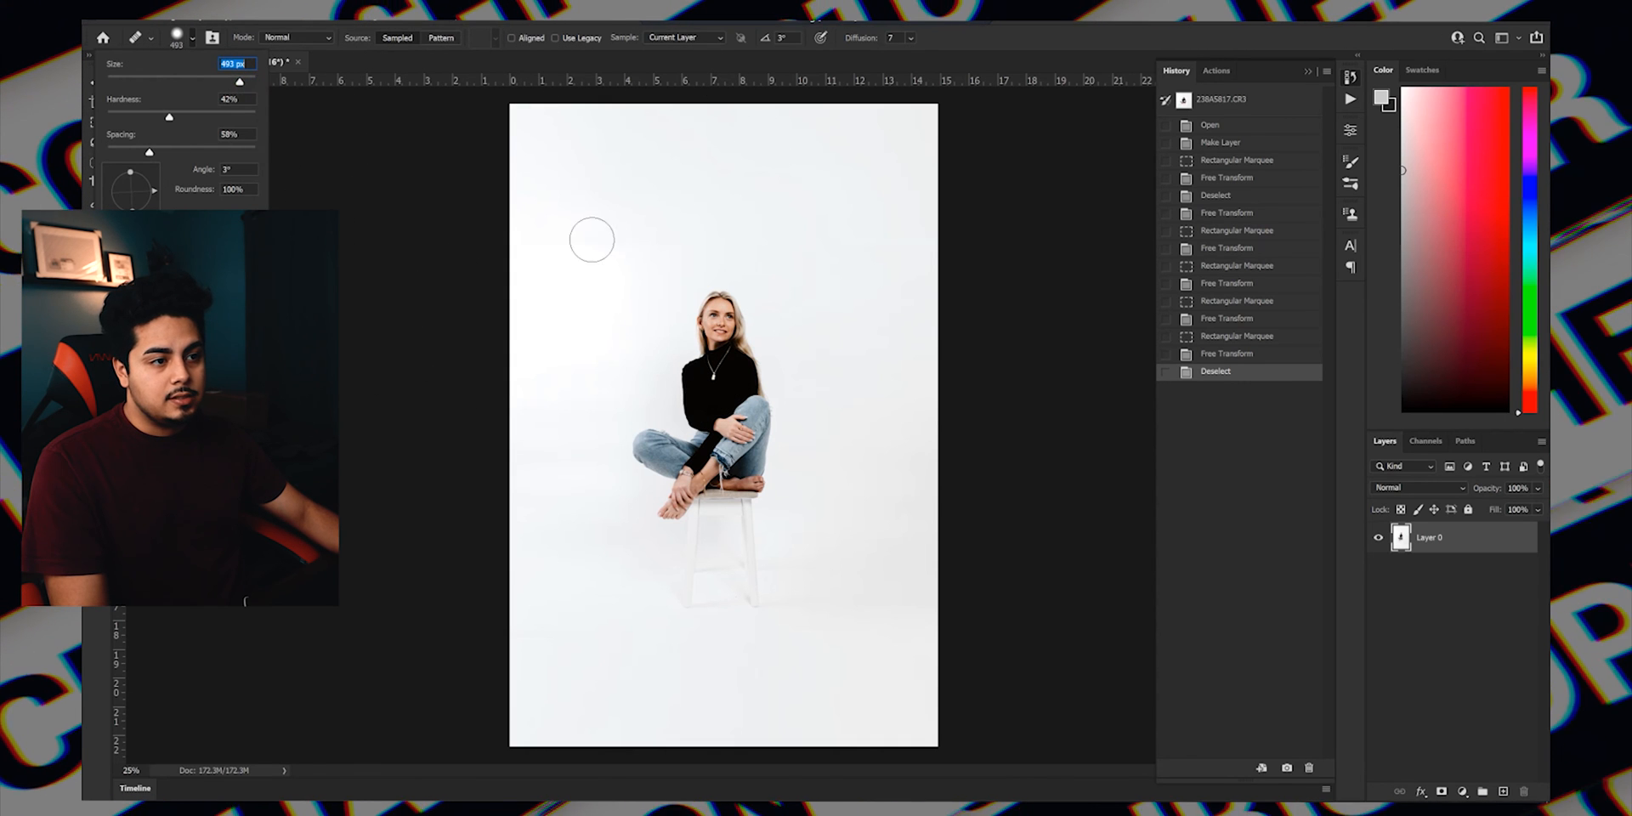
# Heal the blemishes and stretch seams in the white backdrop around the woman and below the stool, sampling from clean areas.
pyautogui.click(604, 324)
pyautogui.click(874, 327)
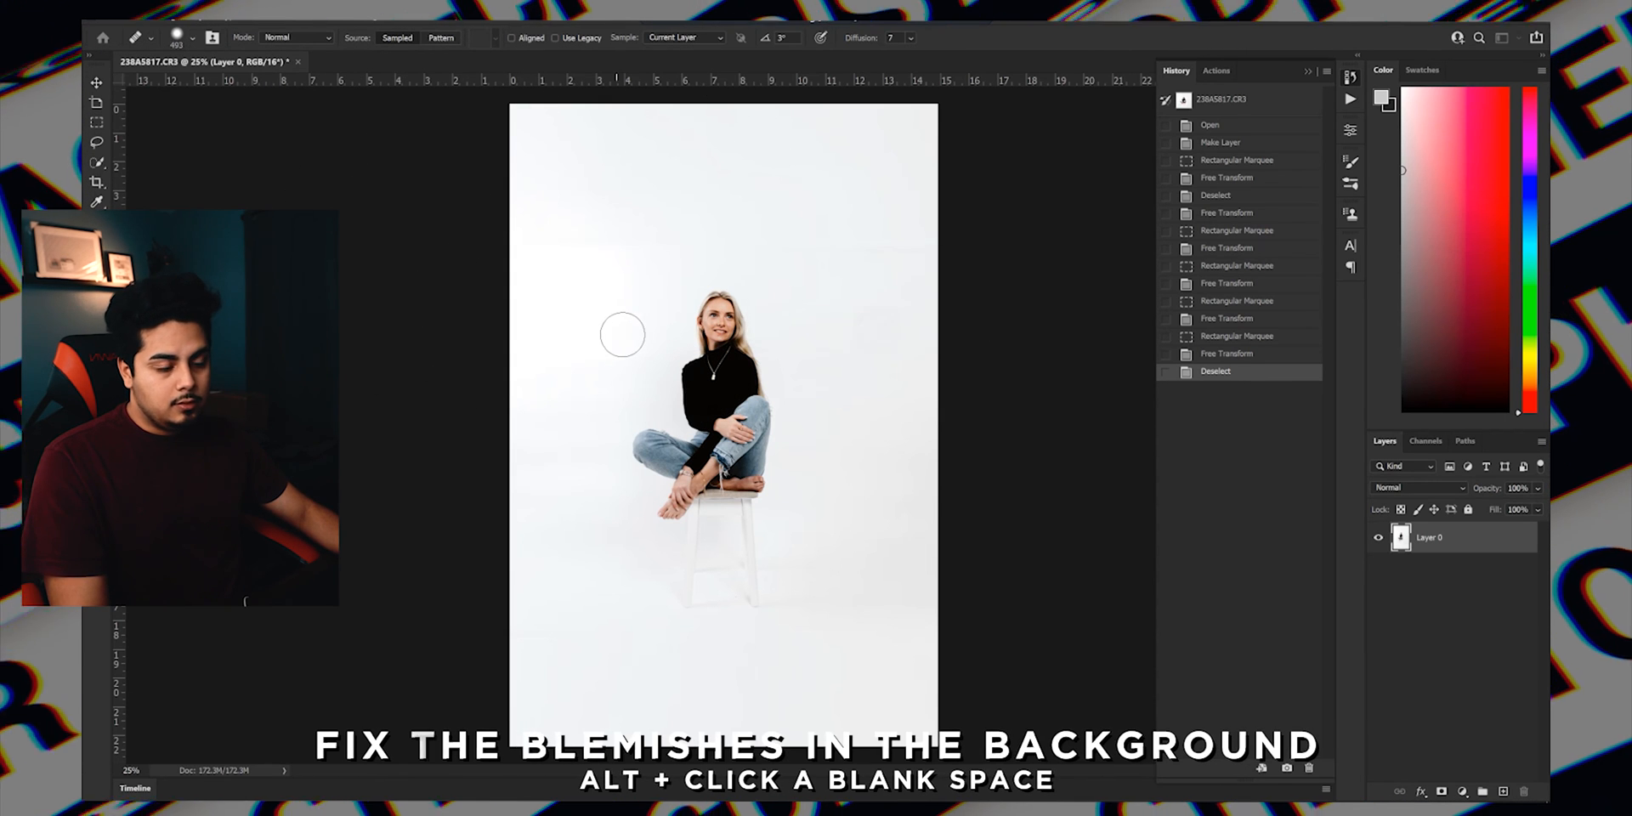
pyautogui.keyDown('alt'); pyautogui.click(579, 296); pyautogui.keyUp('alt')
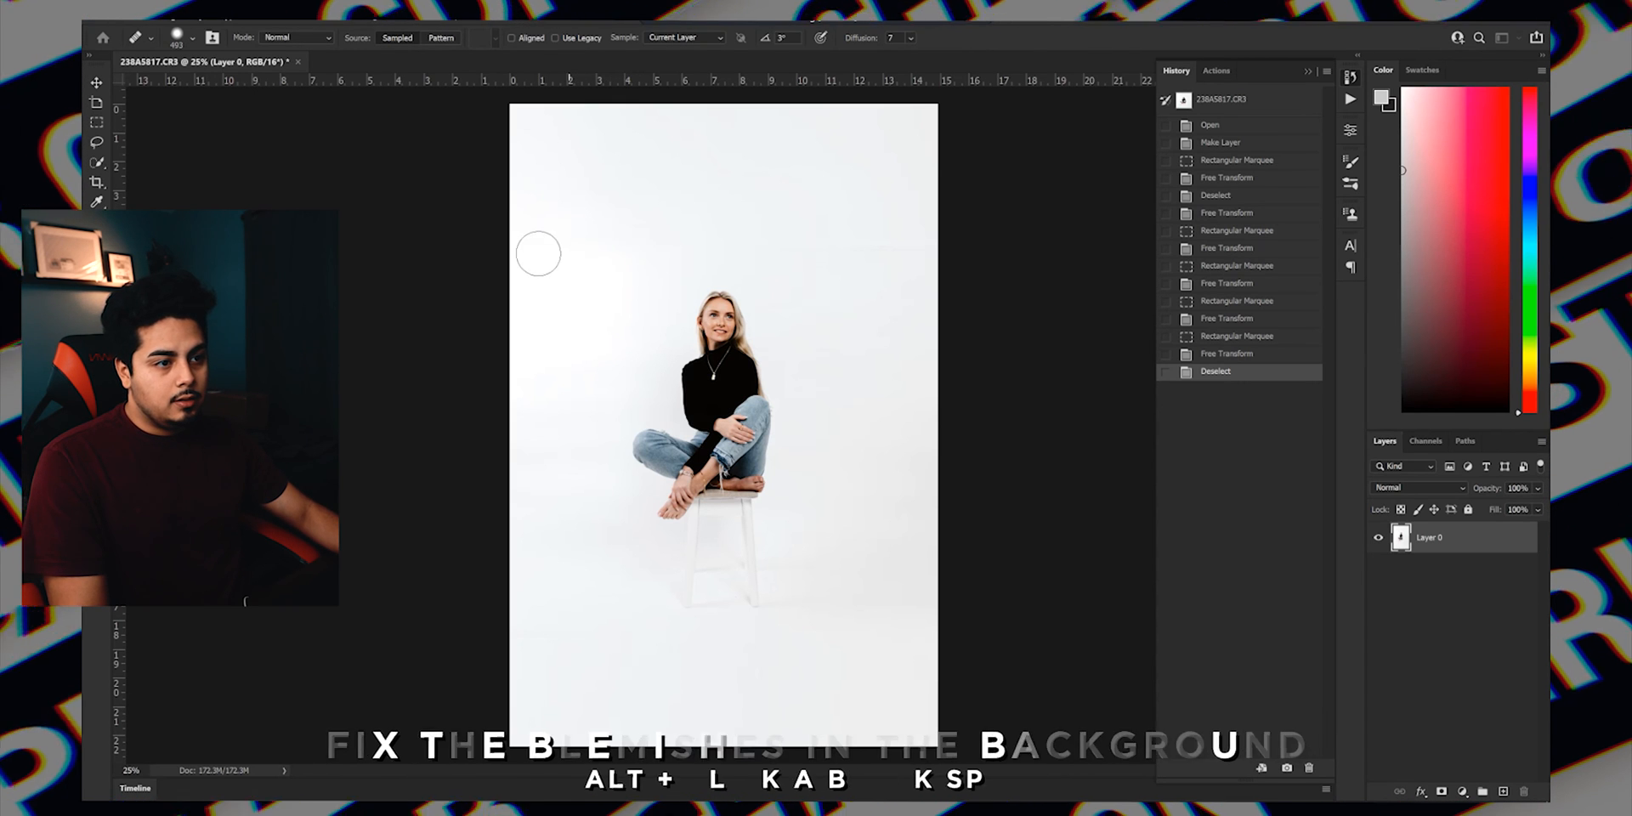
pyautogui.click(633, 245)
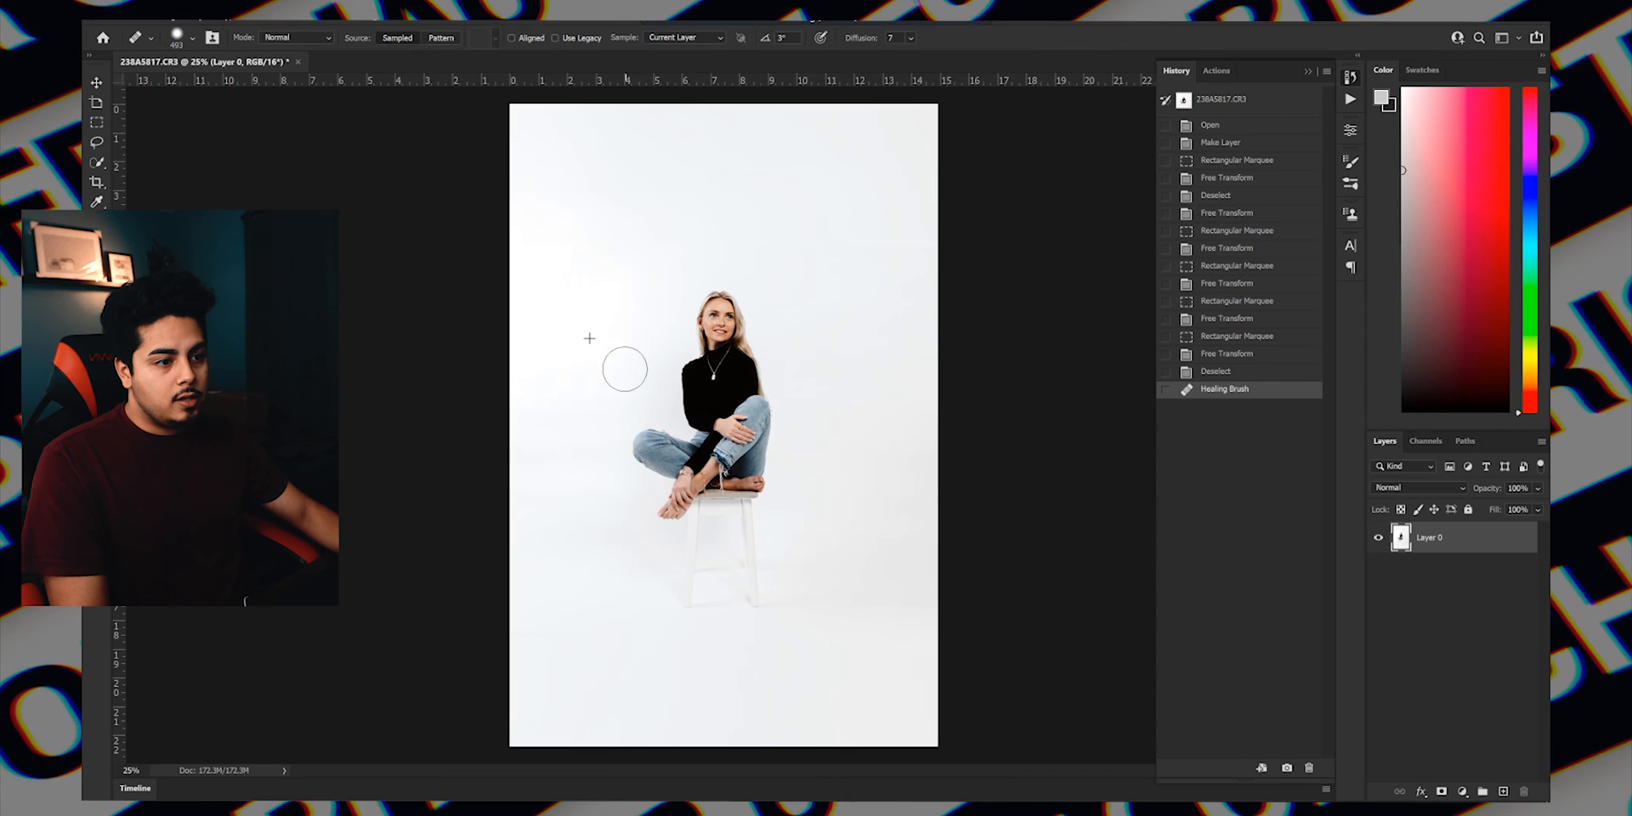
pyautogui.click(594, 285)
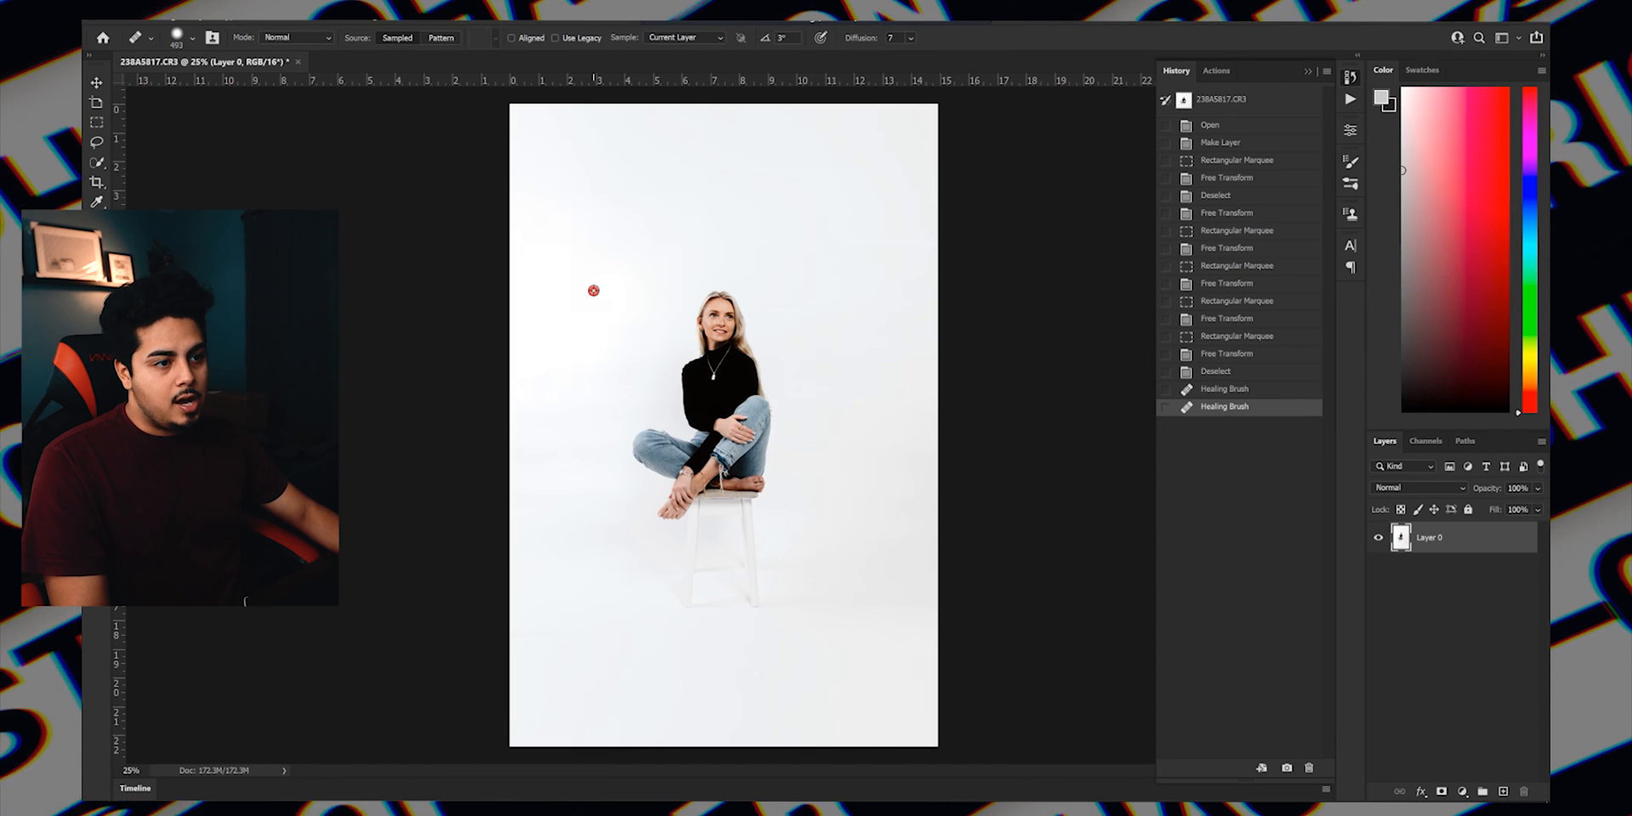
pyautogui.click(879, 259)
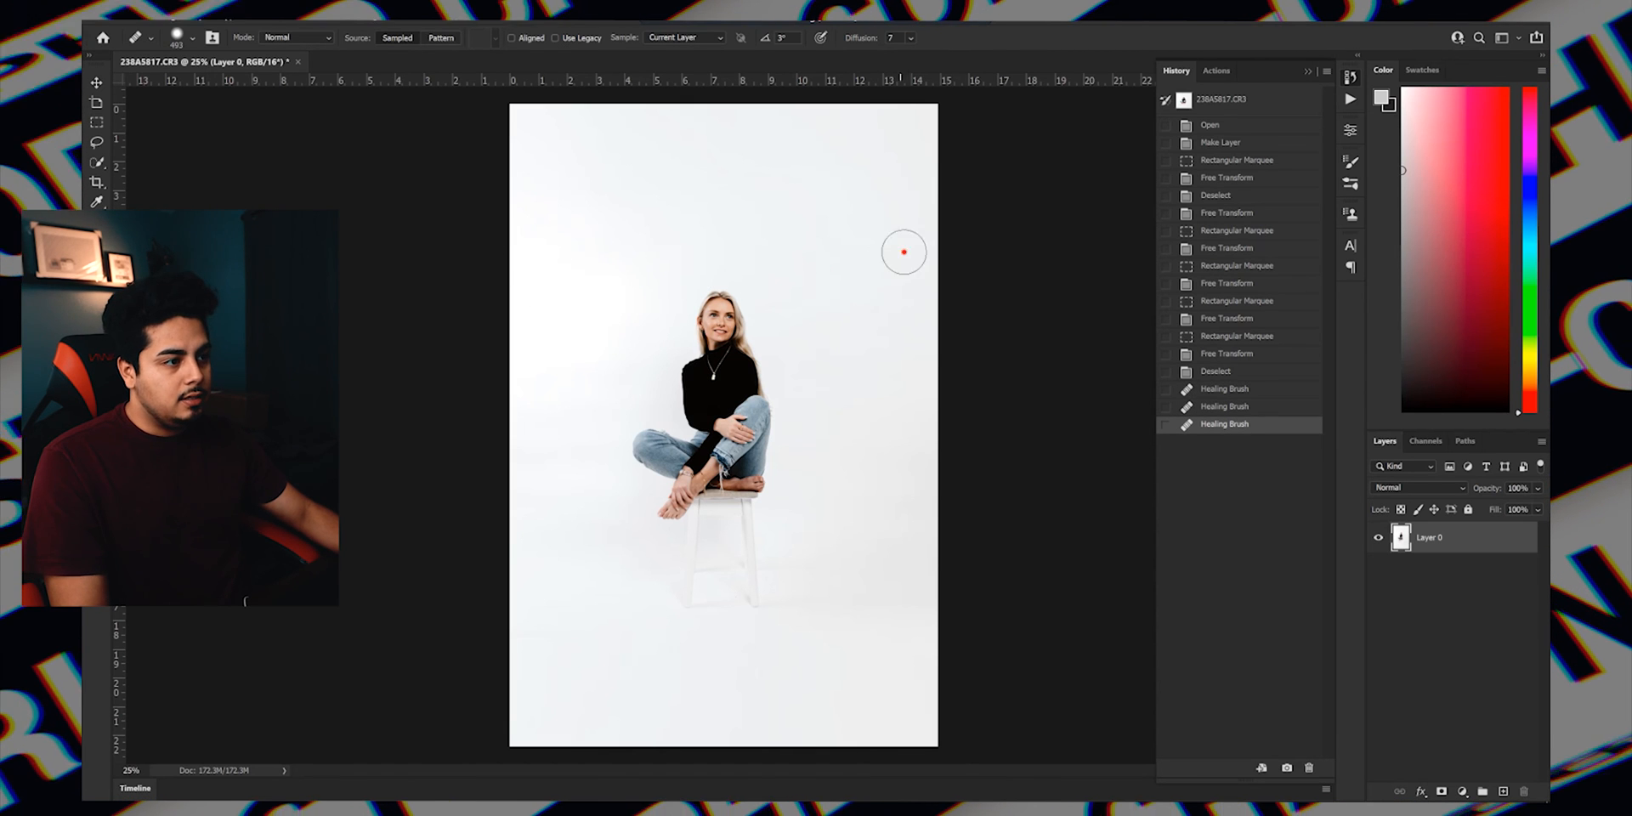
pyautogui.click(837, 254)
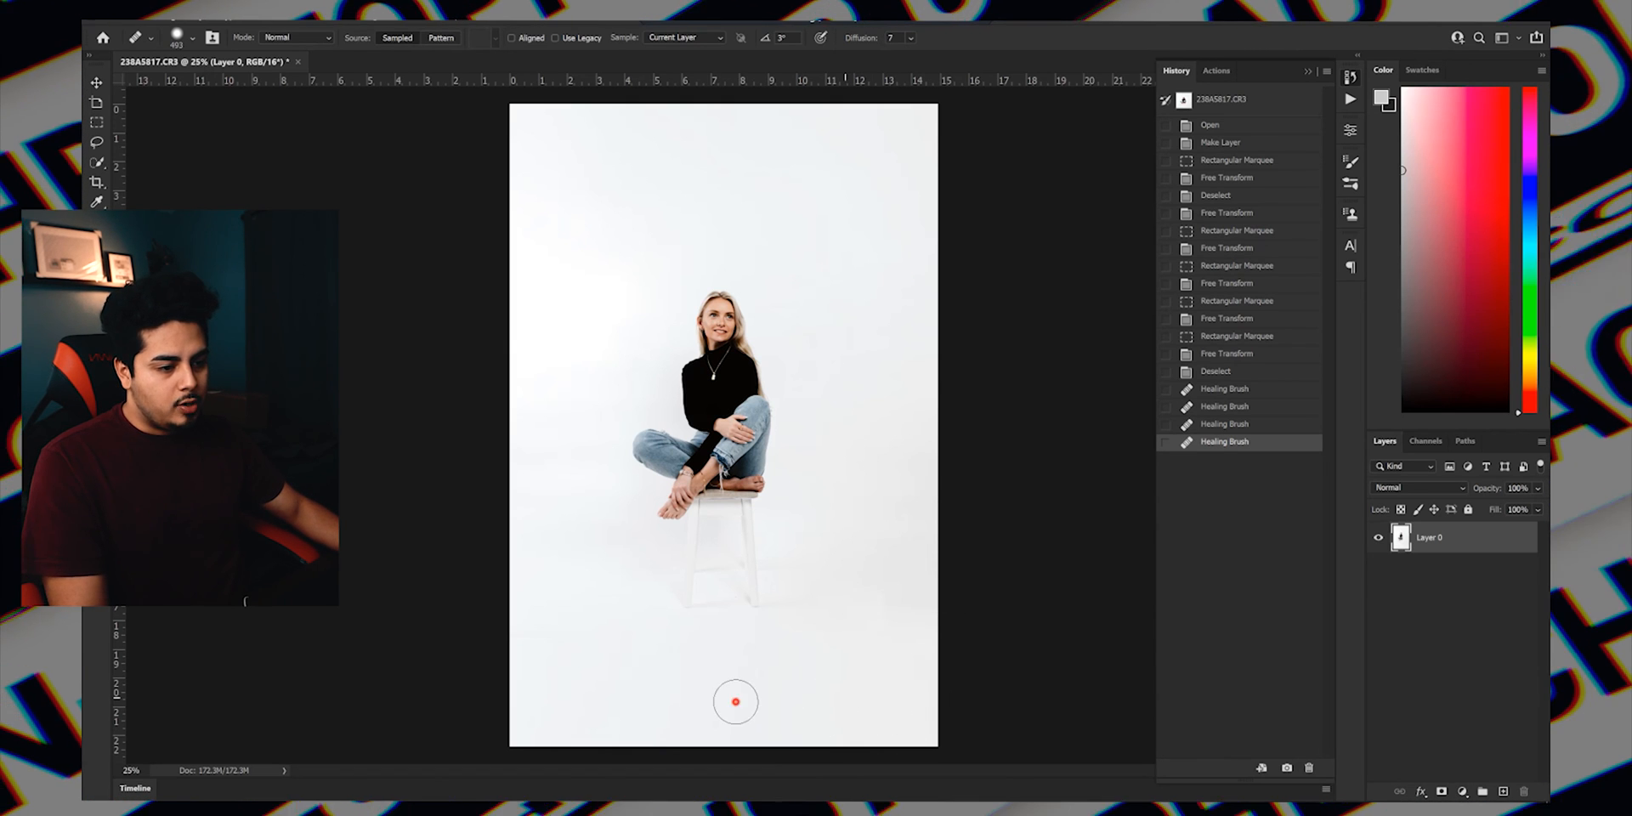
pyautogui.click(603, 705)
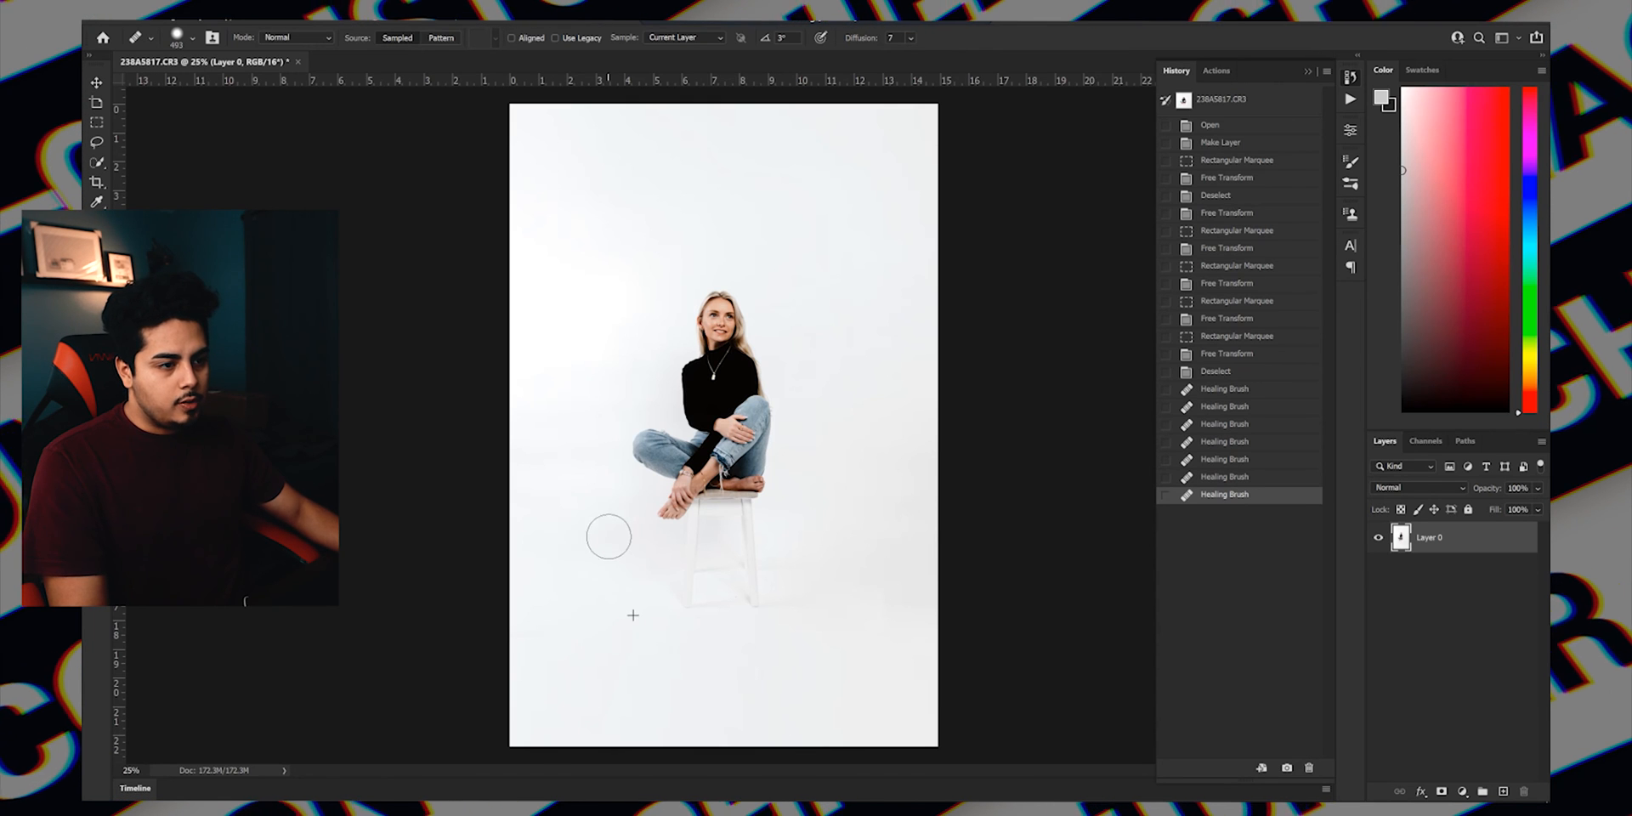
pyautogui.click(576, 329)
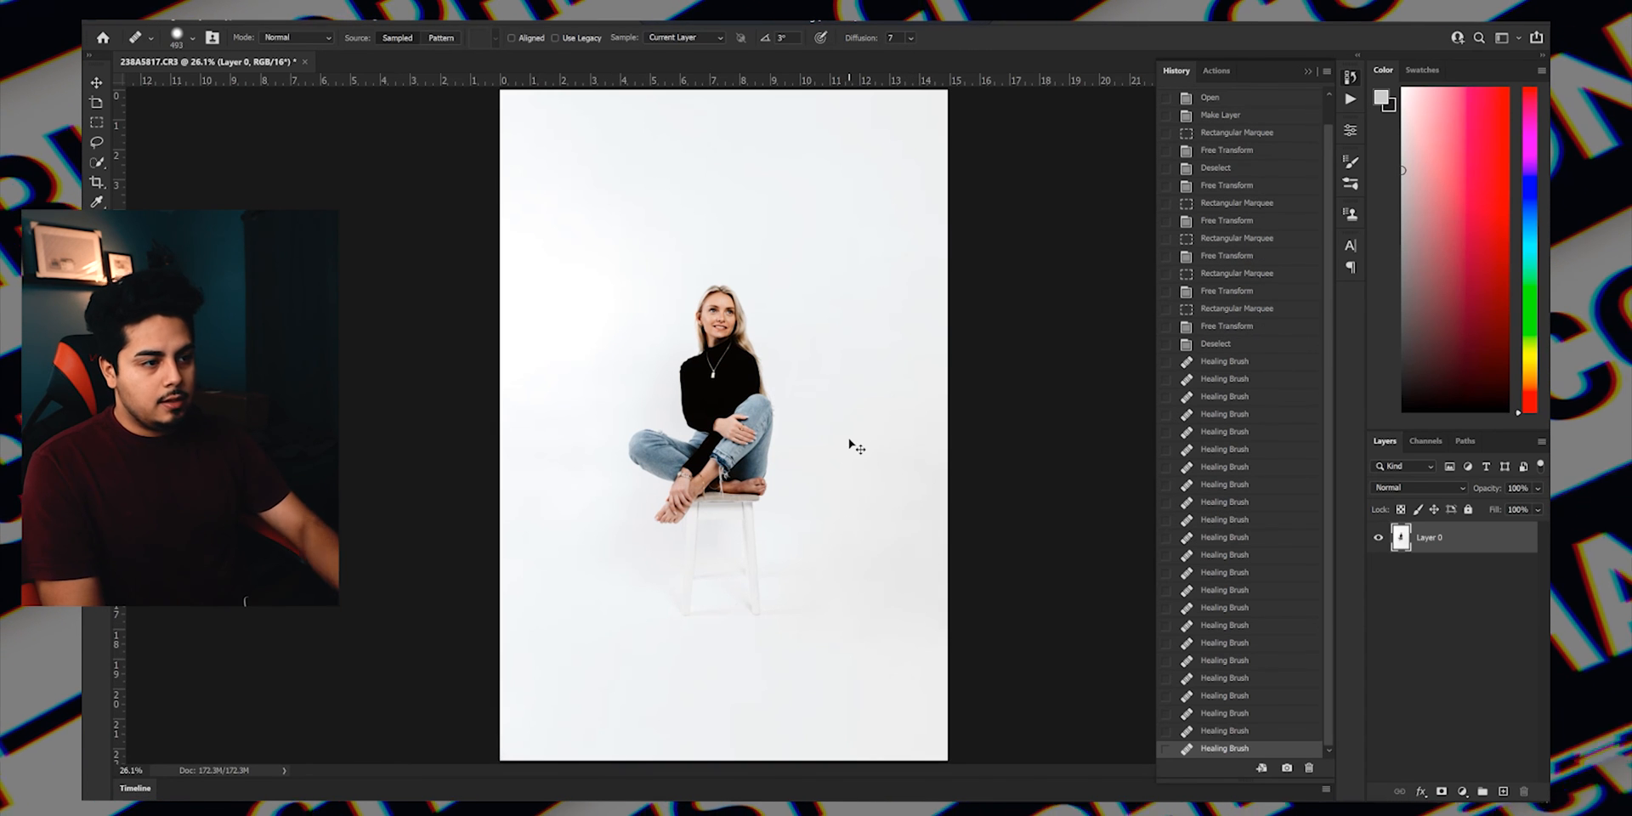
# Deselect the layer, check the healed portrait up close and in full, and save the document.
pyautogui.click(96, 83)
pyautogui.click(1405, 560)
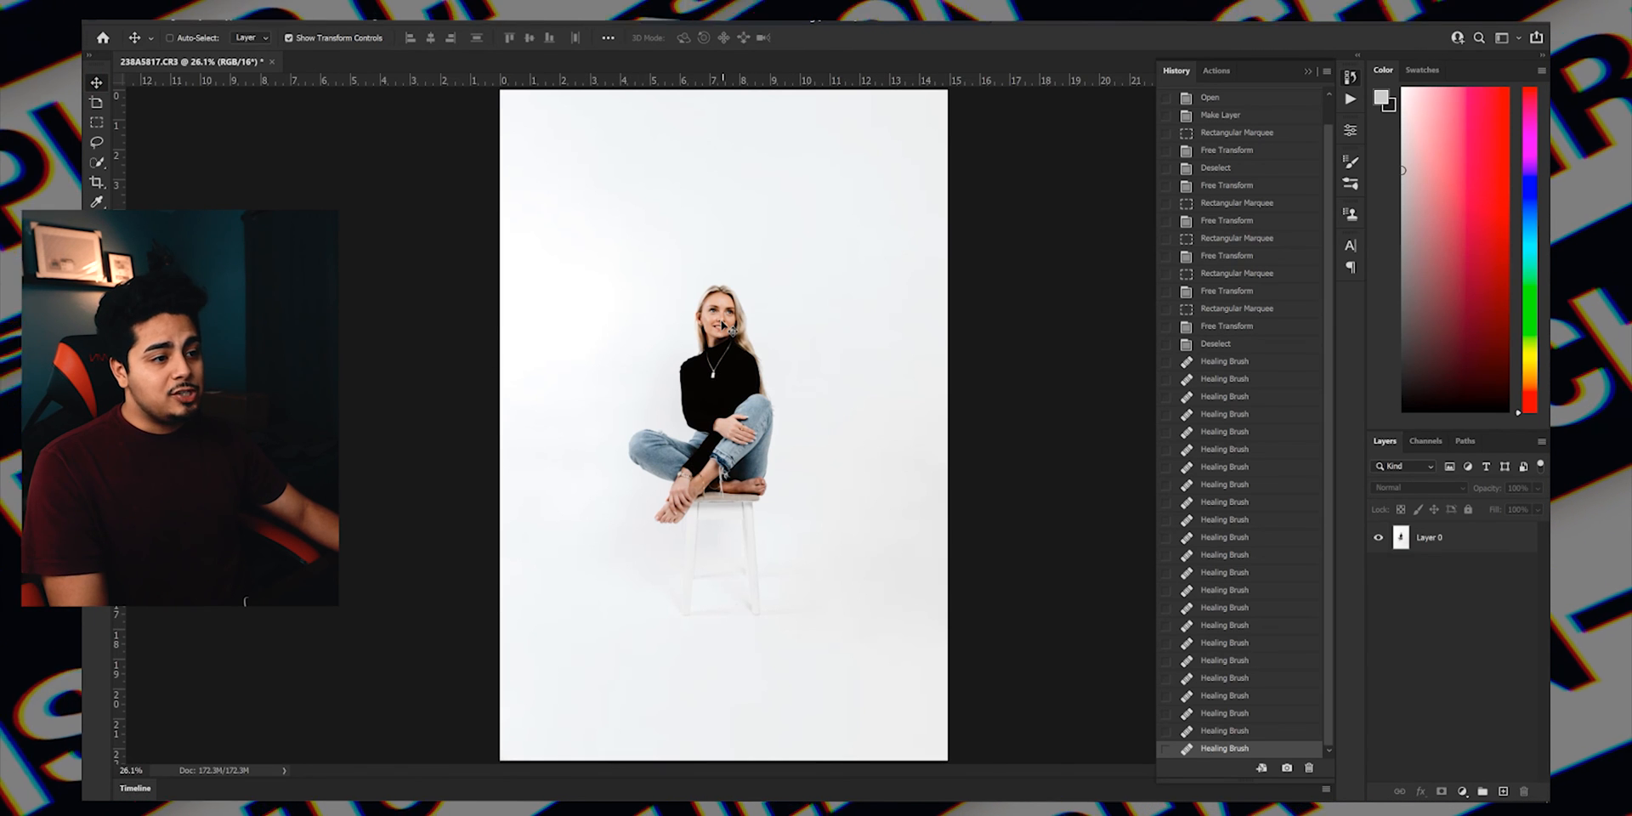
pyautogui.scroll(3, 722, 326)
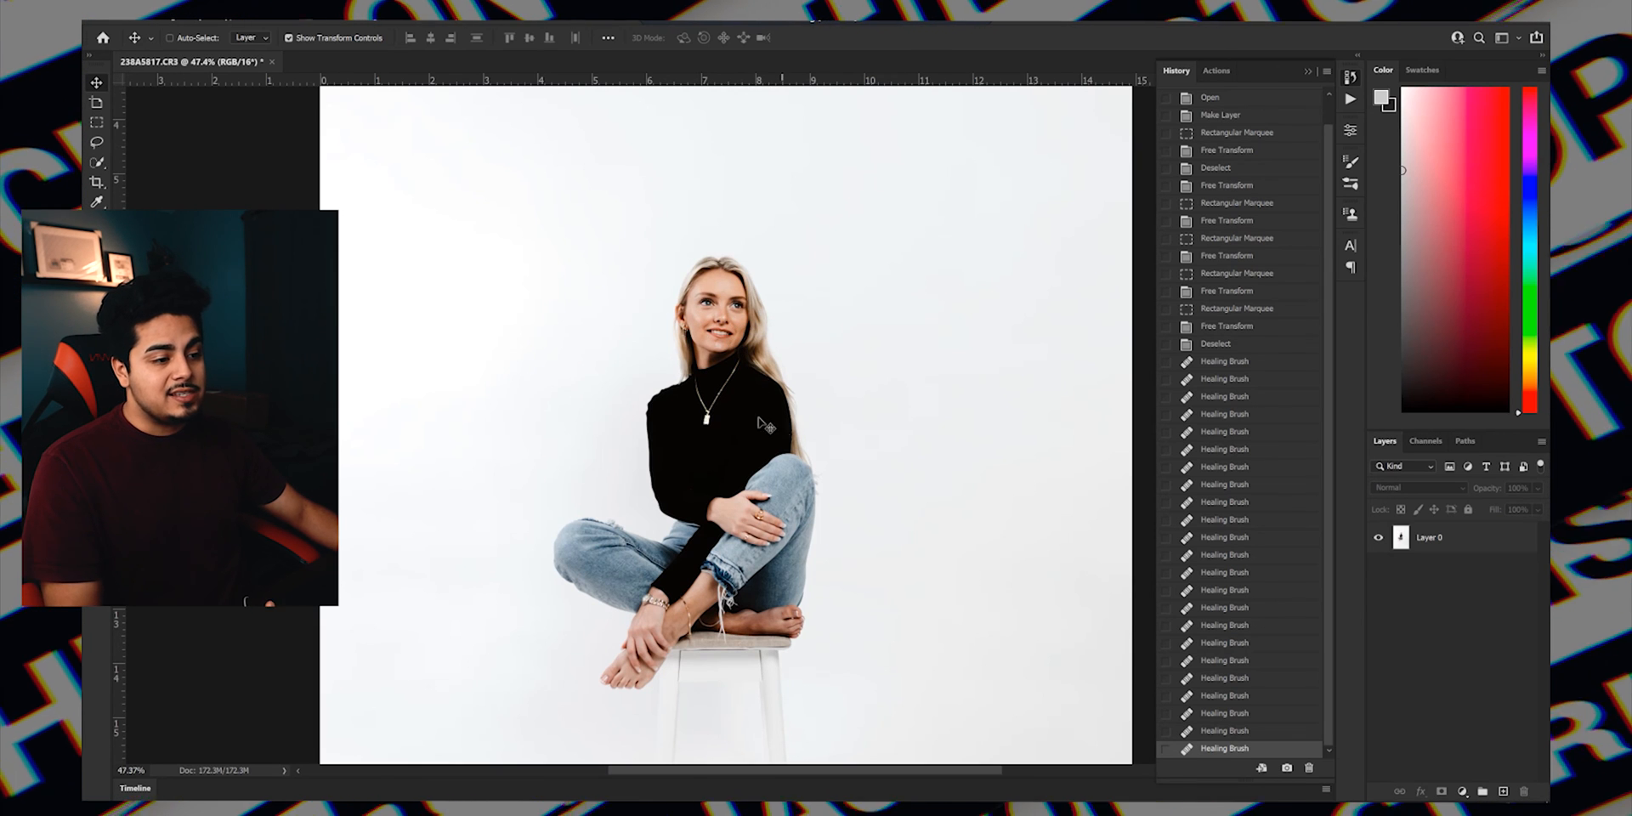
pyautogui.hotkey('ctrl', '0')
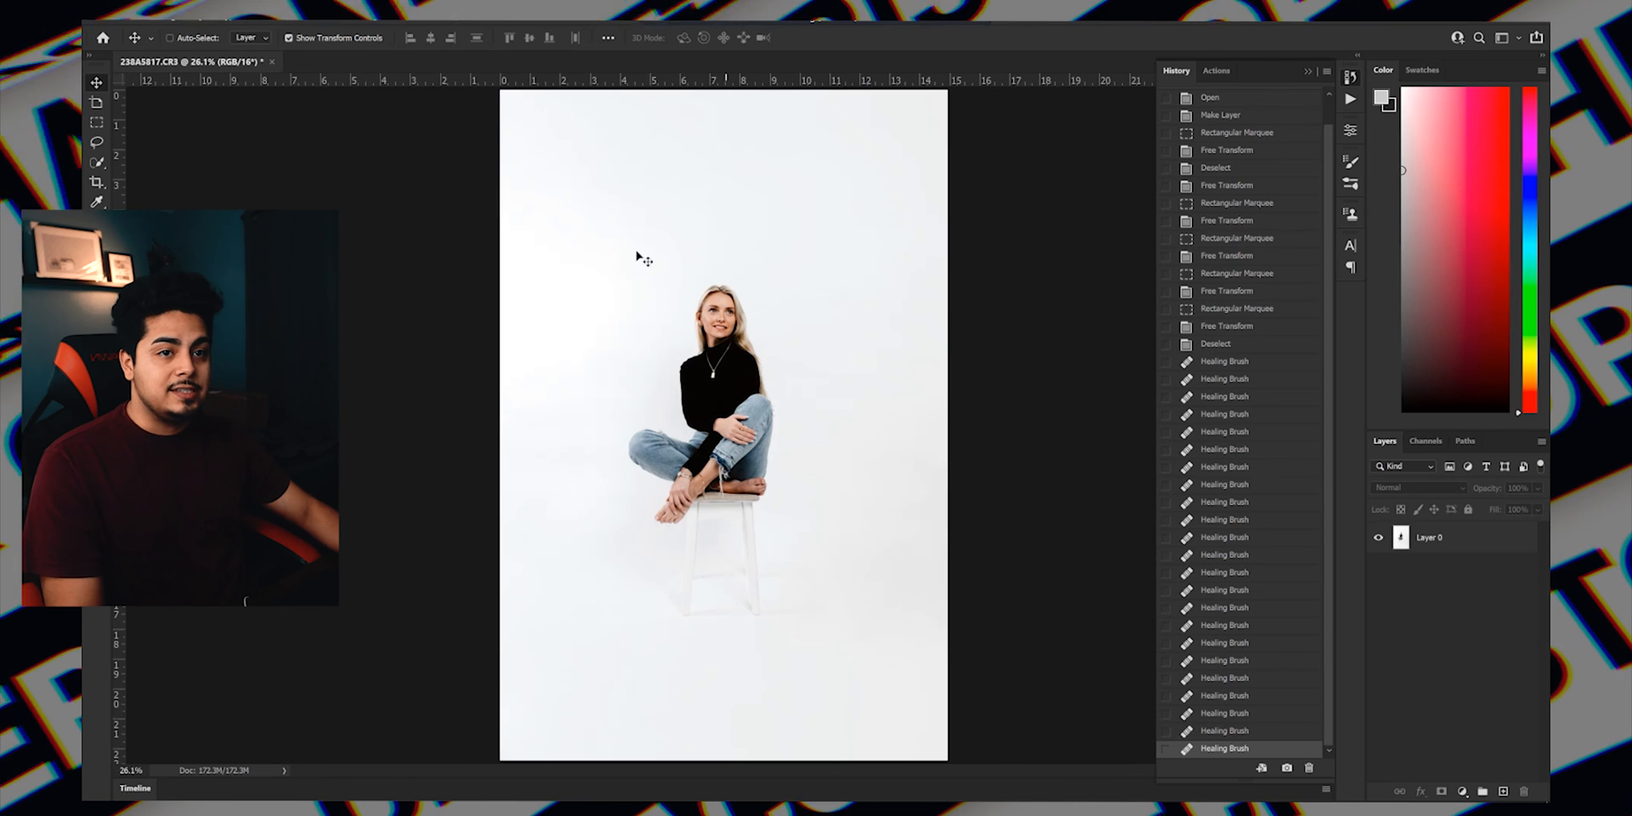
pyautogui.hotkey('alt', 'f')
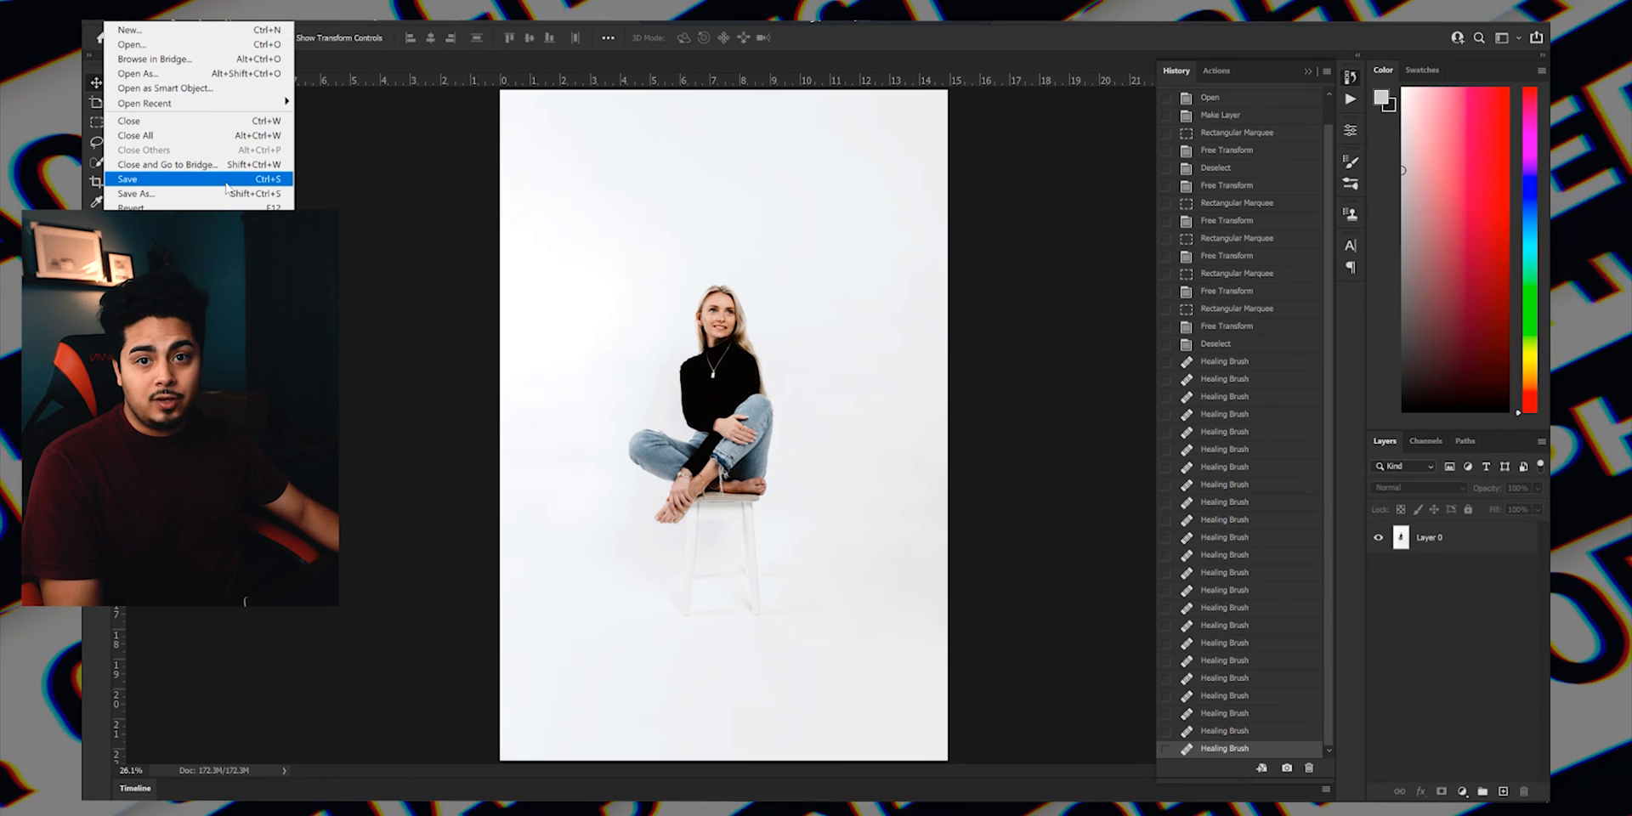
pyautogui.click(234, 180)
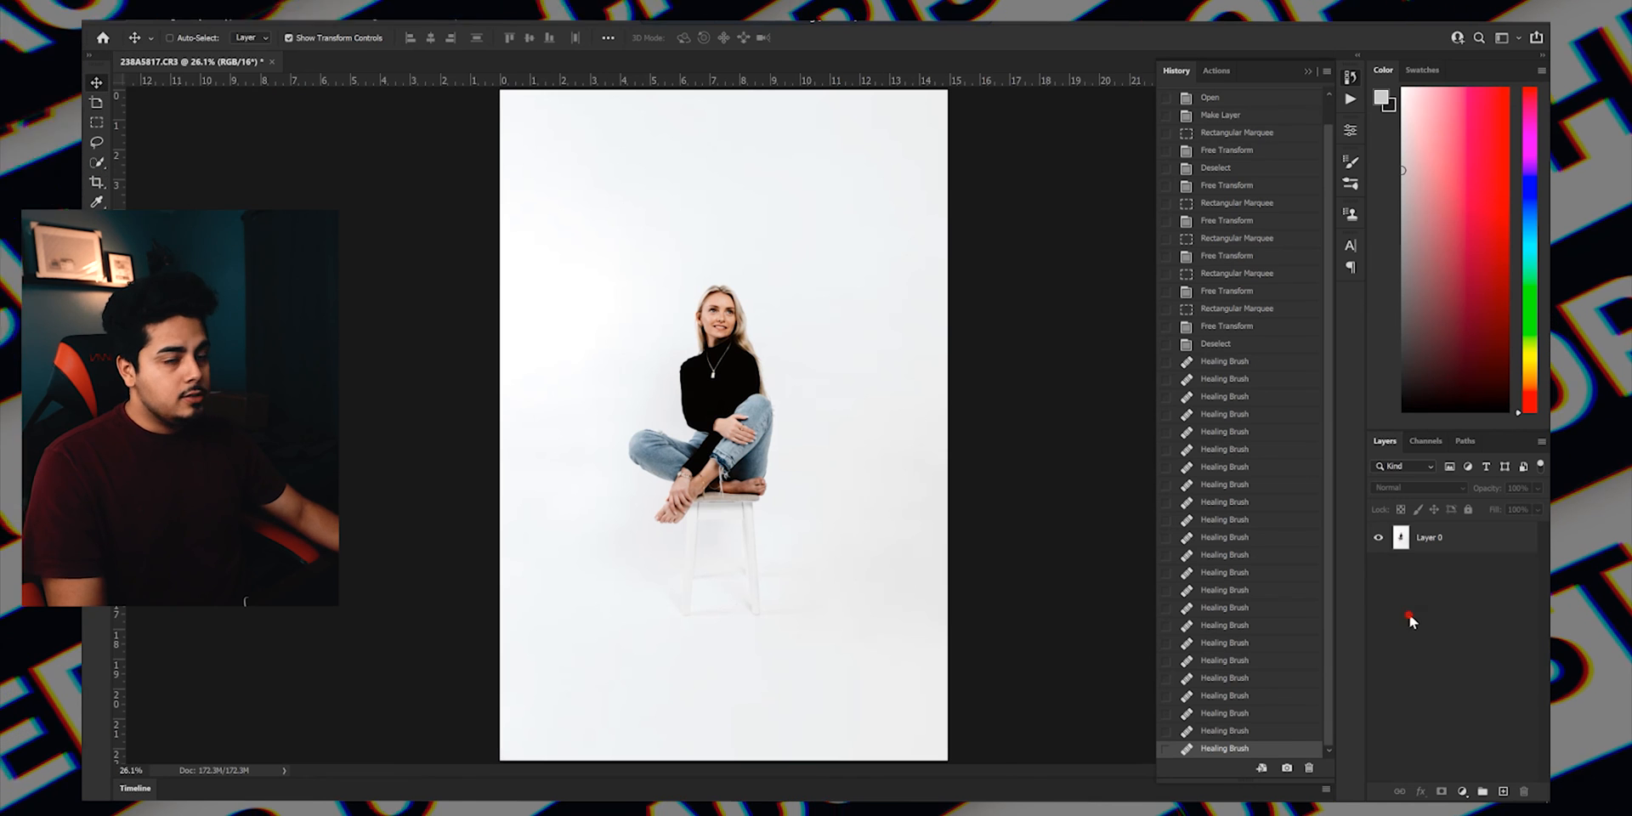
pyautogui.click(113, 17)
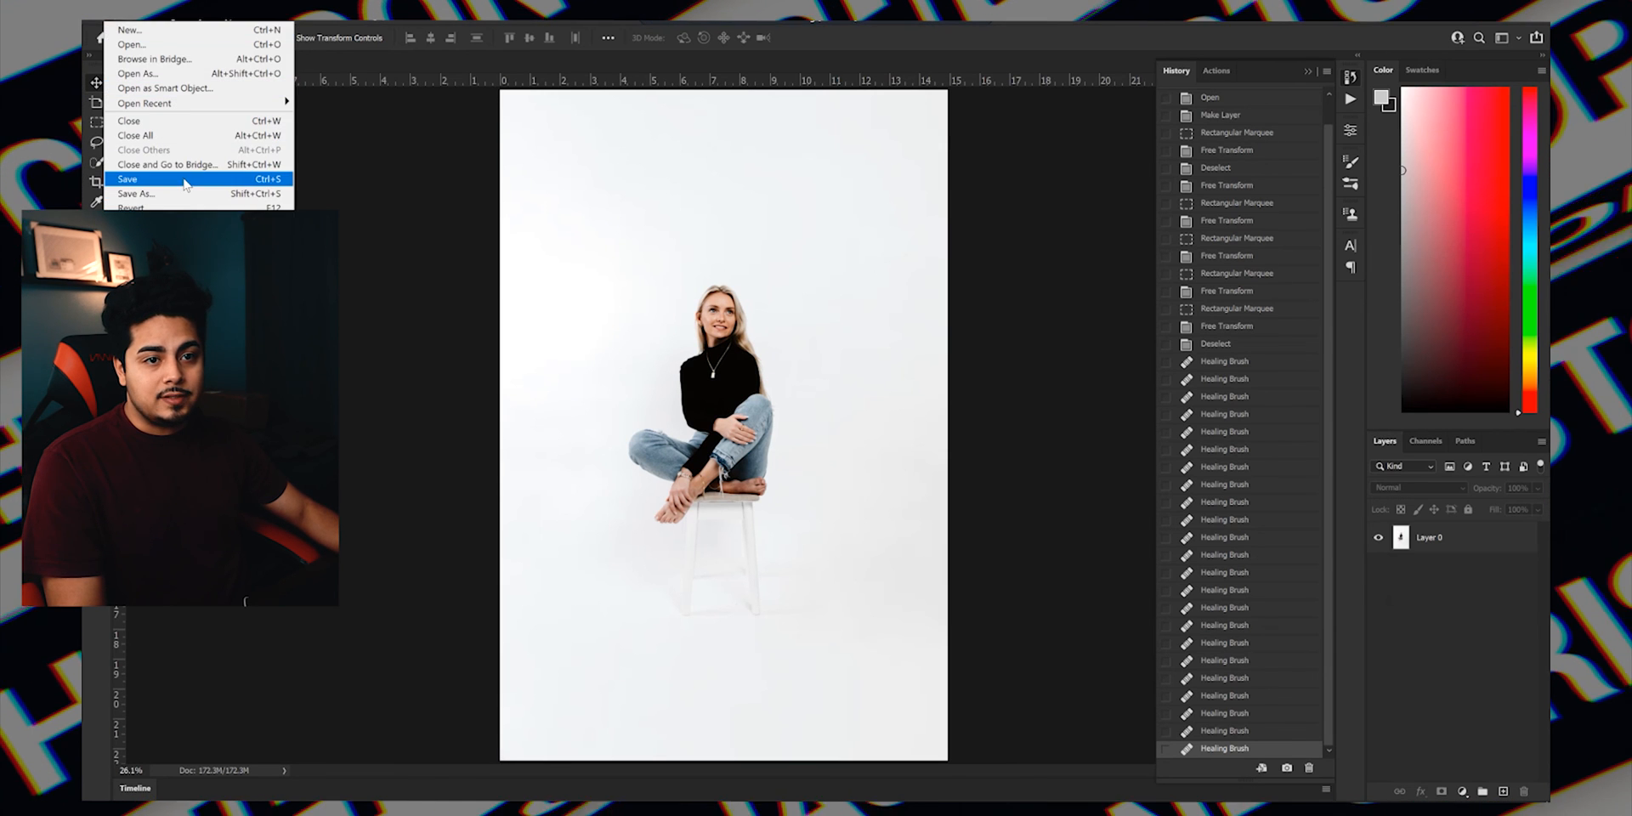
pyautogui.click(188, 179)
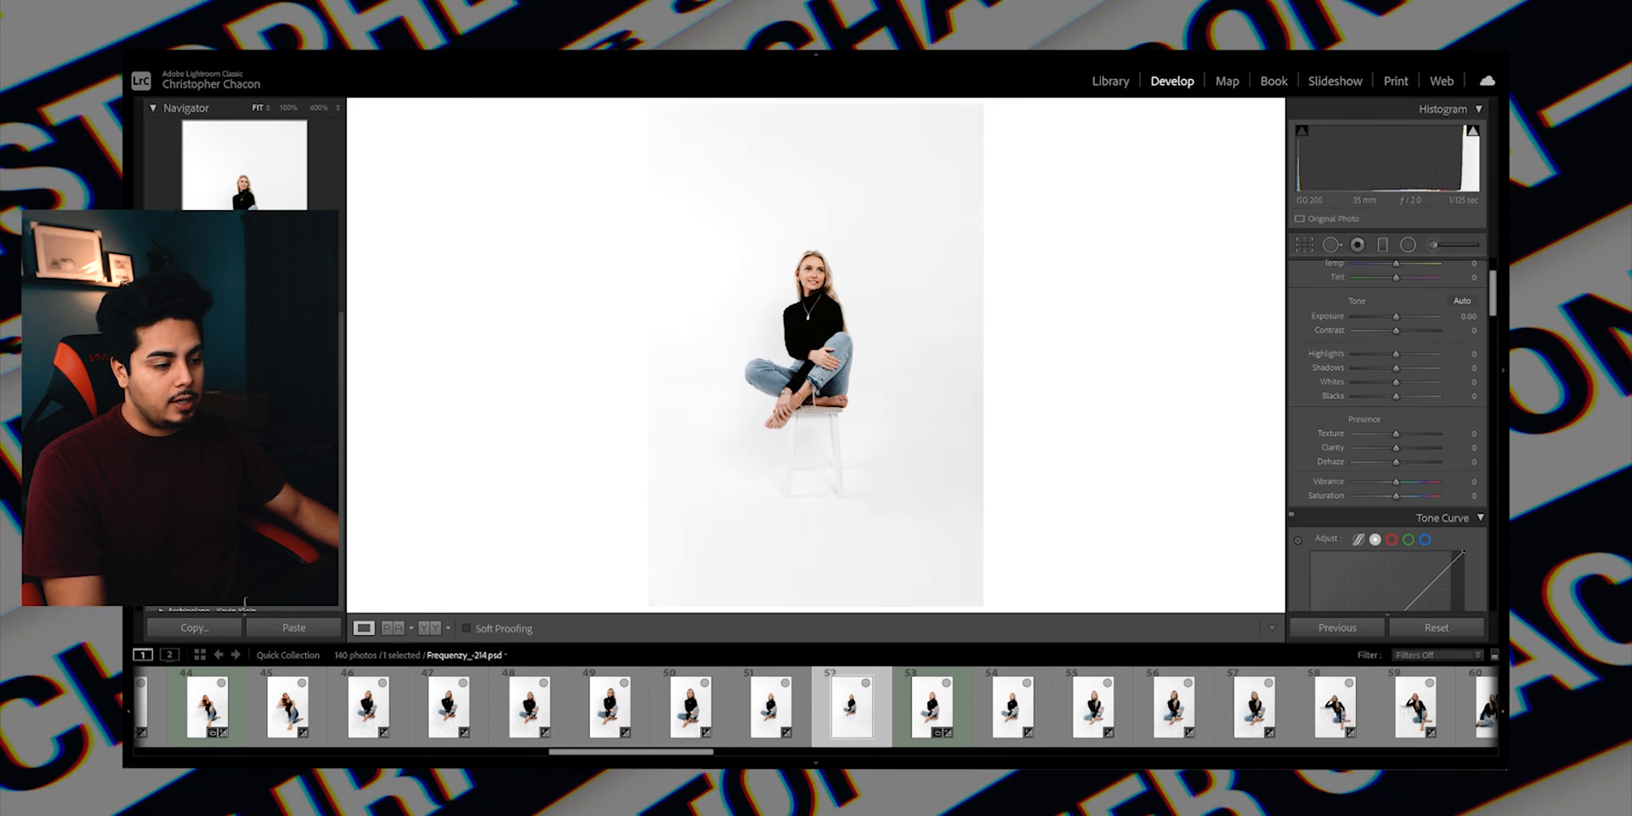
# In Lightroom Classic, compare Frequenzy_-214.psd with the neighbouring edit, and crop it to 4 x 5 / 8 x 10, slightly tighter around the woman.
pyautogui.click(933, 712)
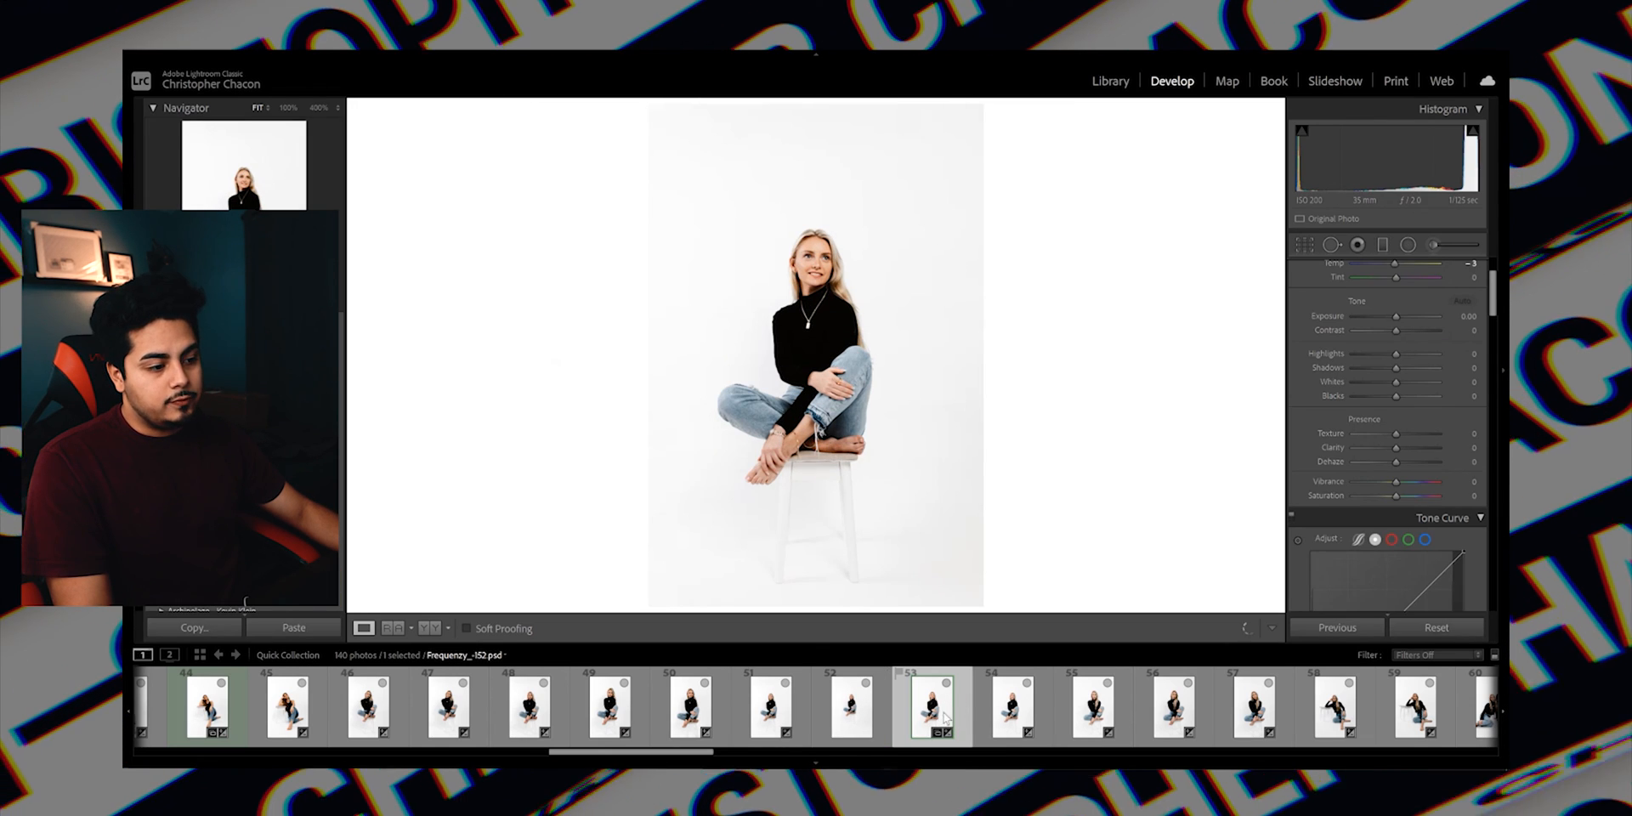
pyautogui.click(855, 713)
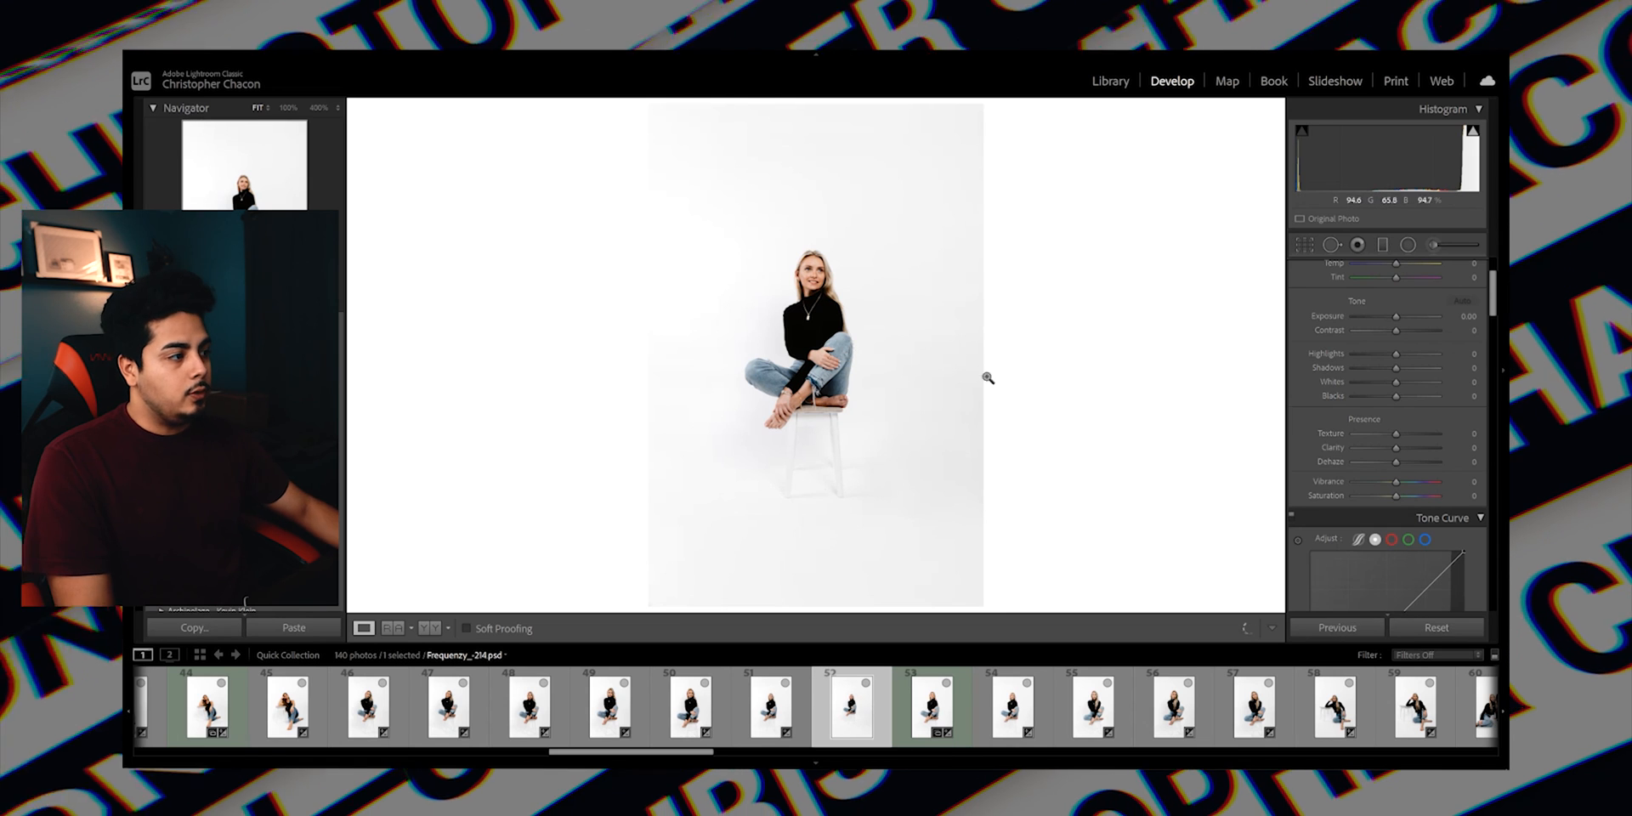
pyautogui.click(1302, 247)
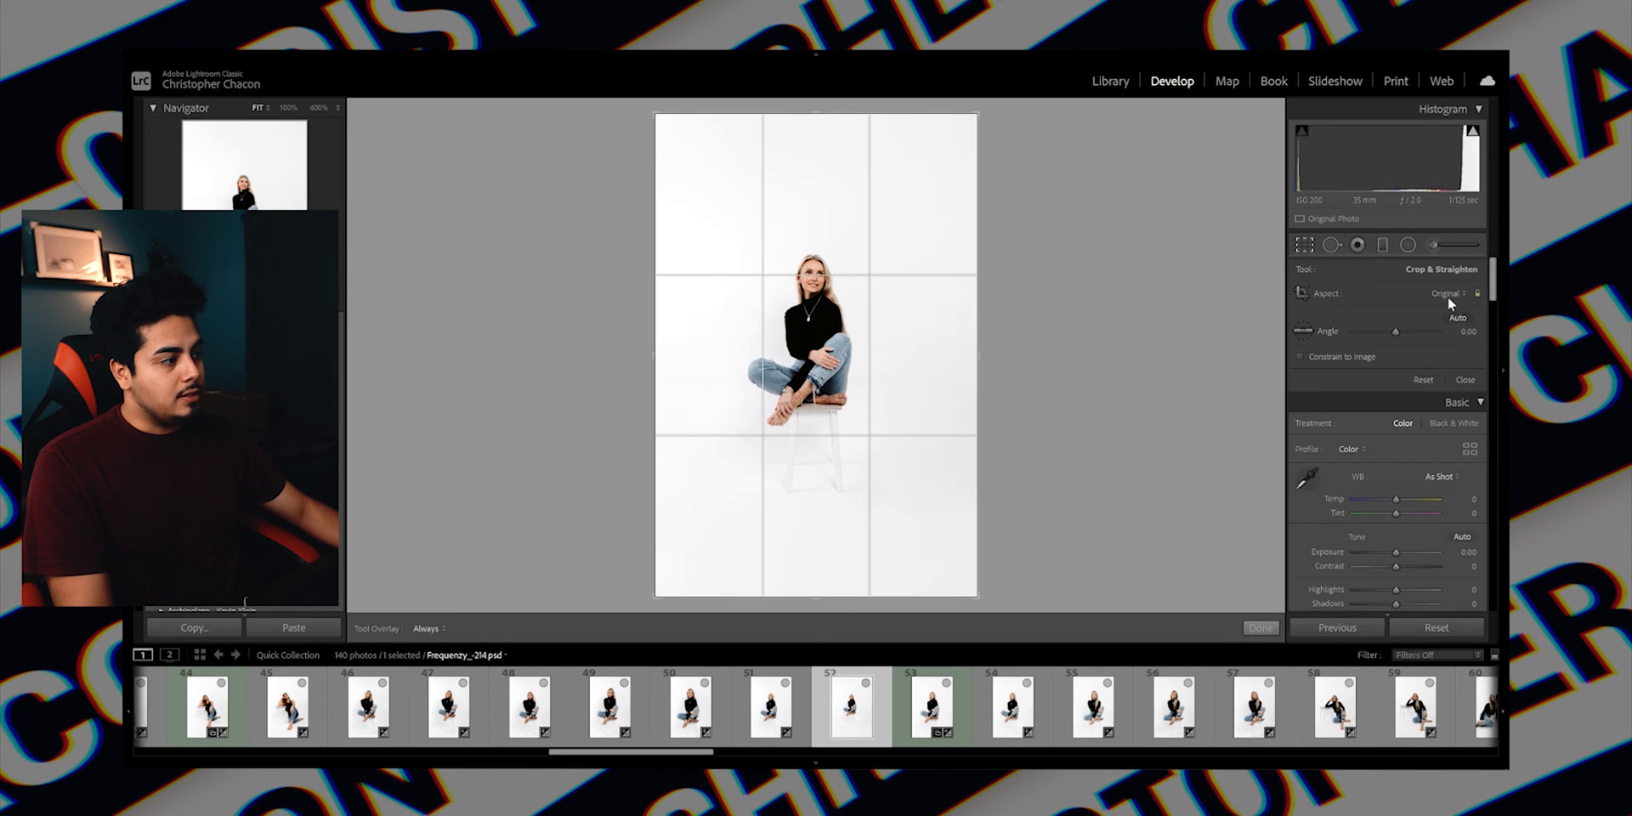
pyautogui.click(1444, 293)
pyautogui.click(1394, 357)
pyautogui.moveTo(877, 344)
pyautogui.mouseDown()
pyautogui.moveTo(875, 331)
pyautogui.moveTo(876, 346)
pyautogui.mouseUp()
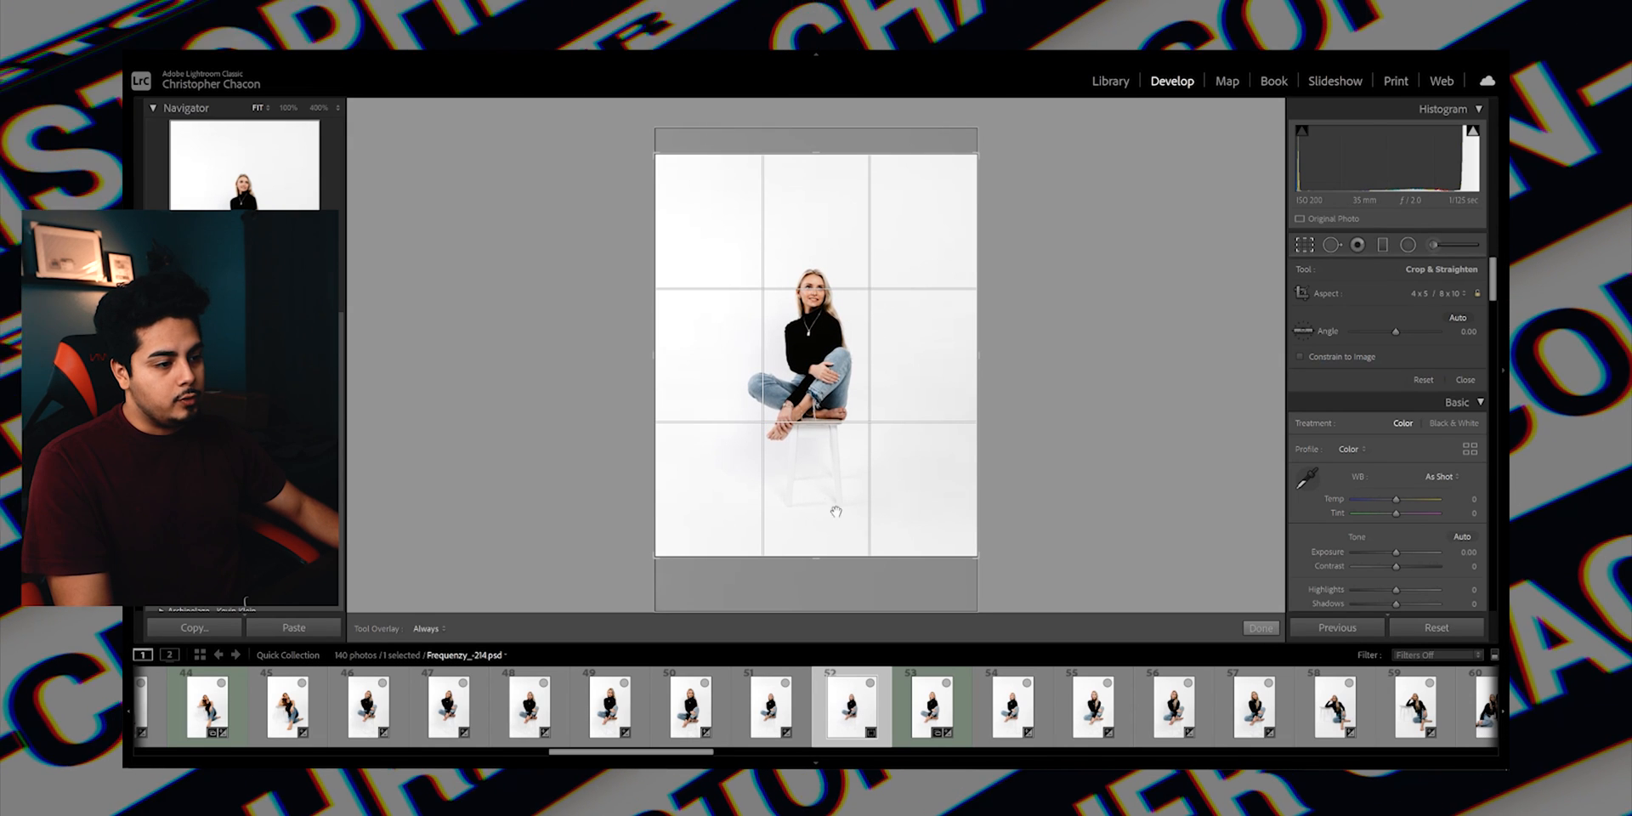
pyautogui.moveTo(816, 552); pyautogui.dragTo(816, 539)
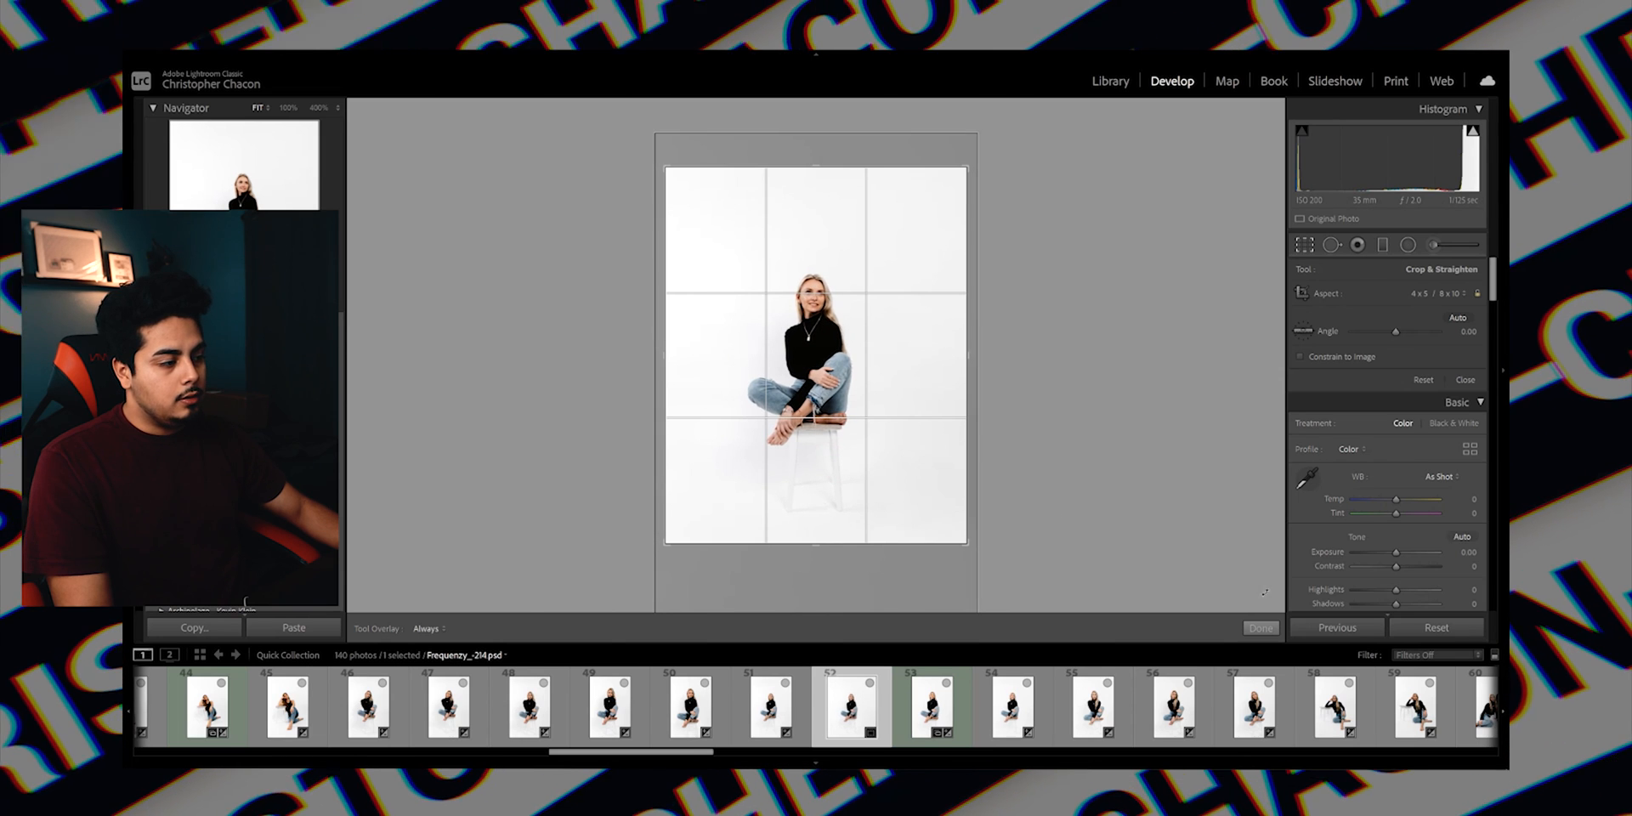
pyautogui.click(1258, 628)
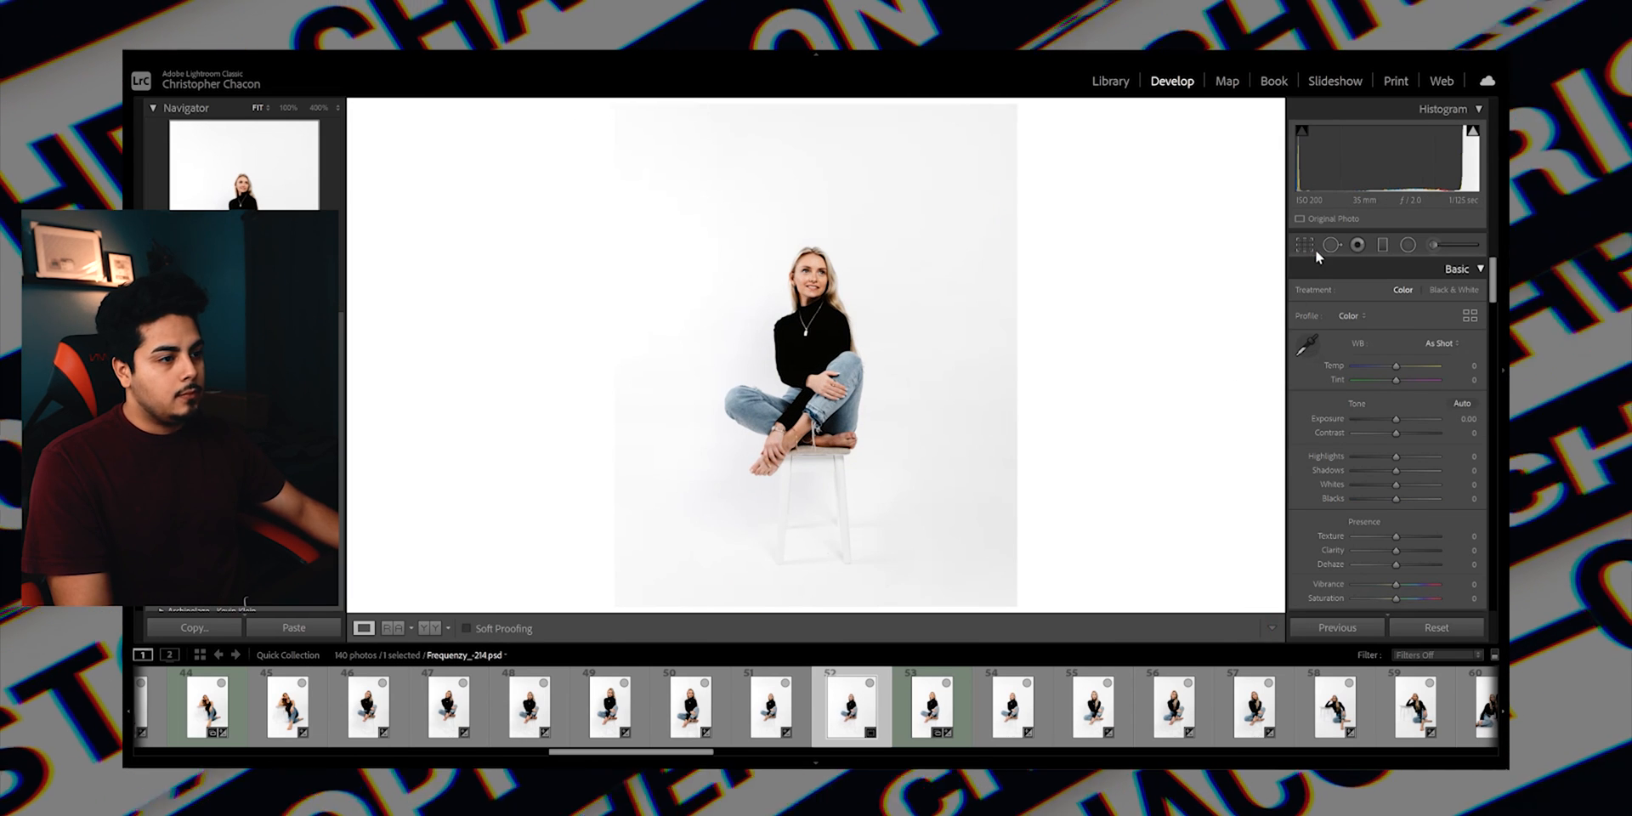
# Reposition the photo within its crop so the woman sits slightly higher in the frame.
pyautogui.click(1303, 245)
pyautogui.moveTo(823, 389); pyautogui.dragTo(826, 389)
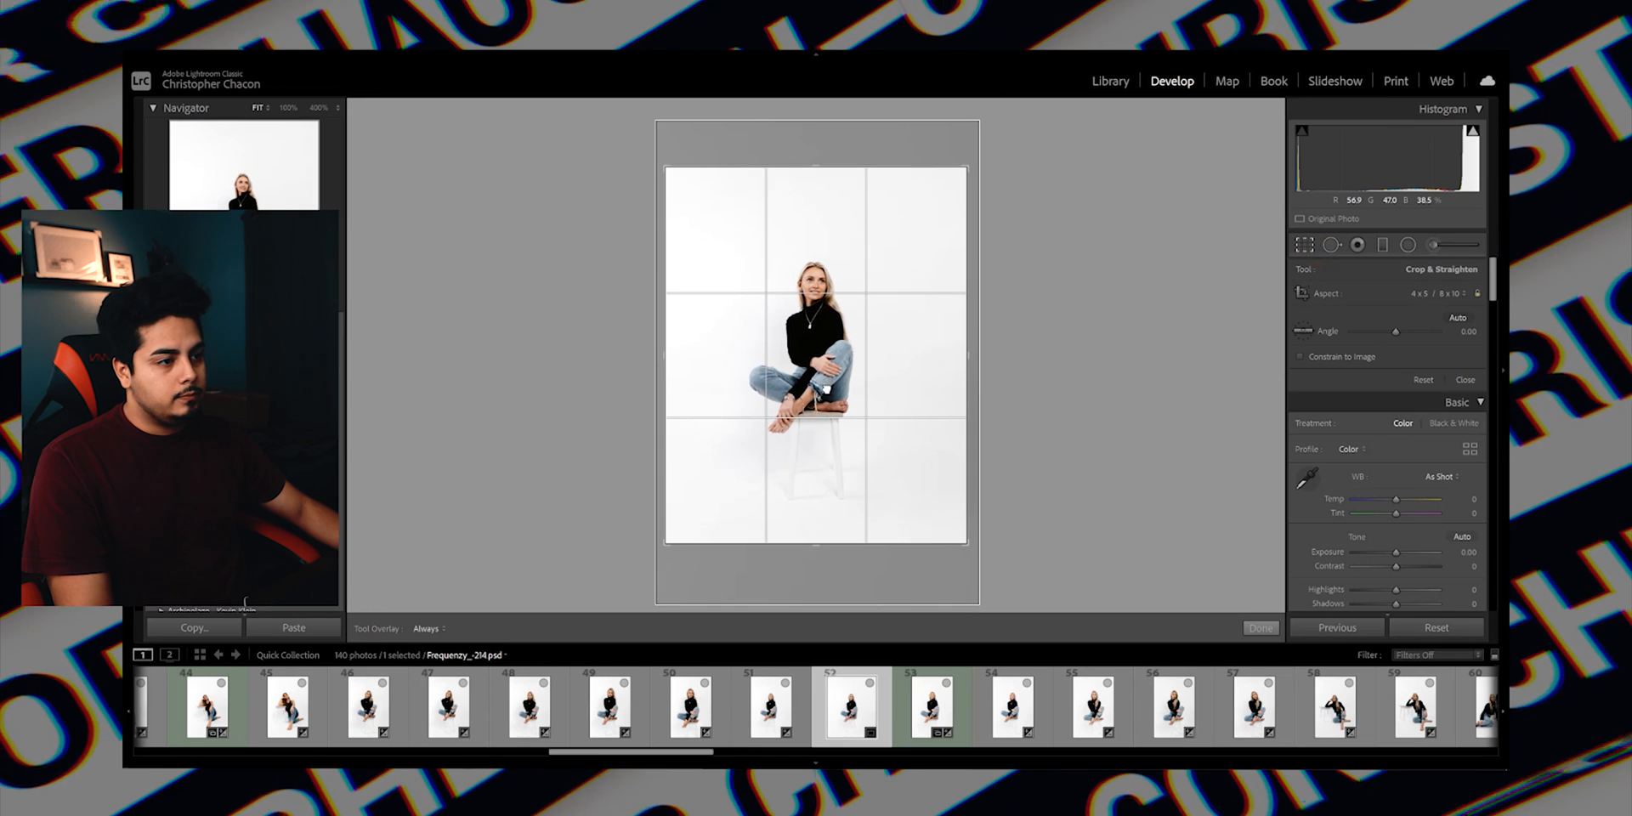
pyautogui.click(1260, 628)
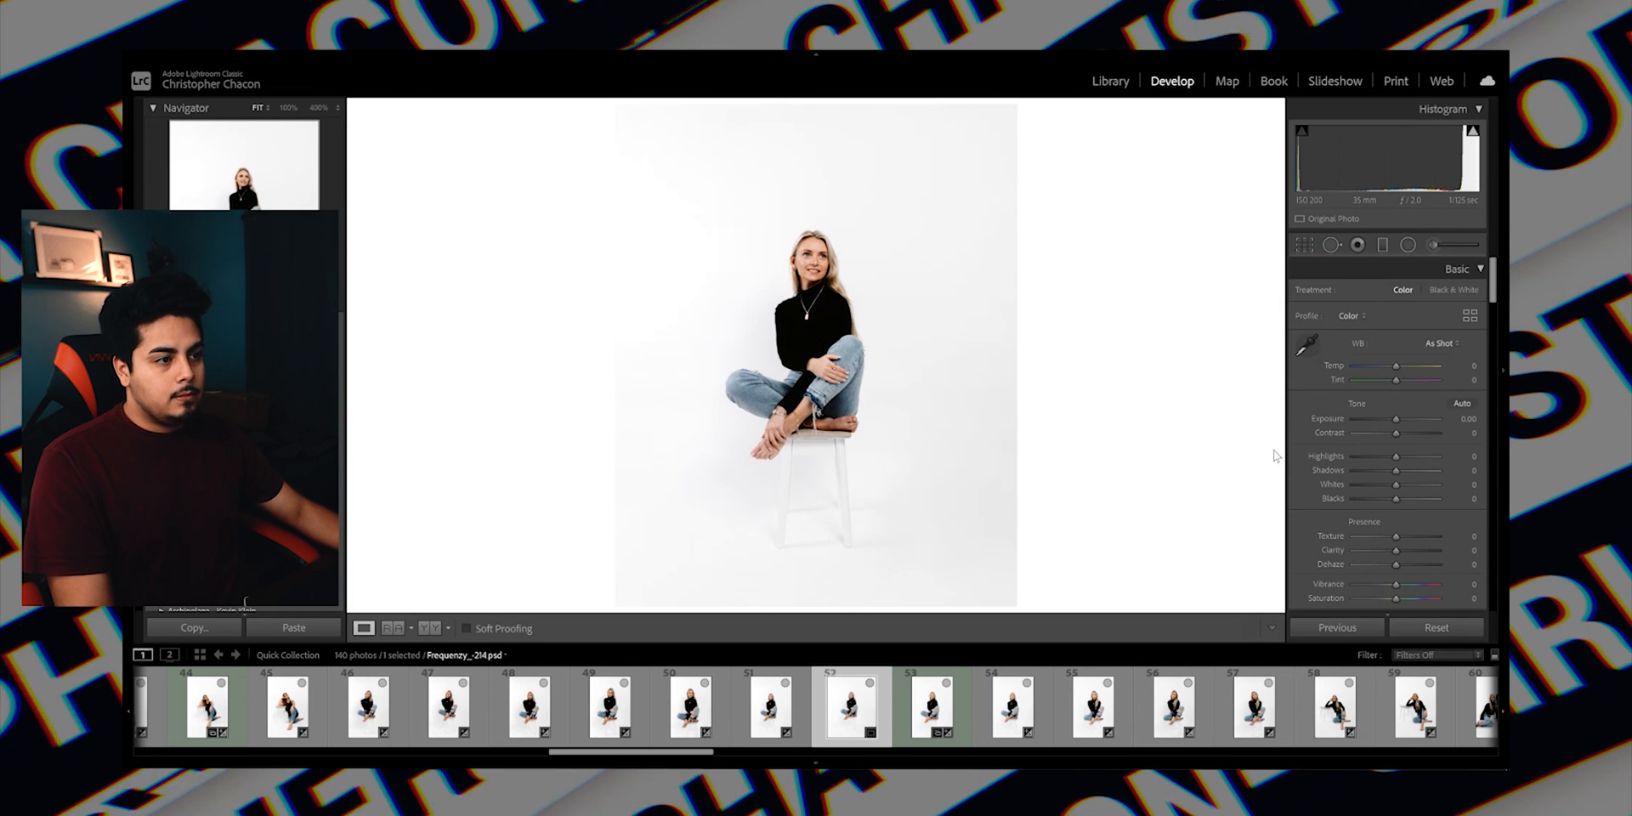